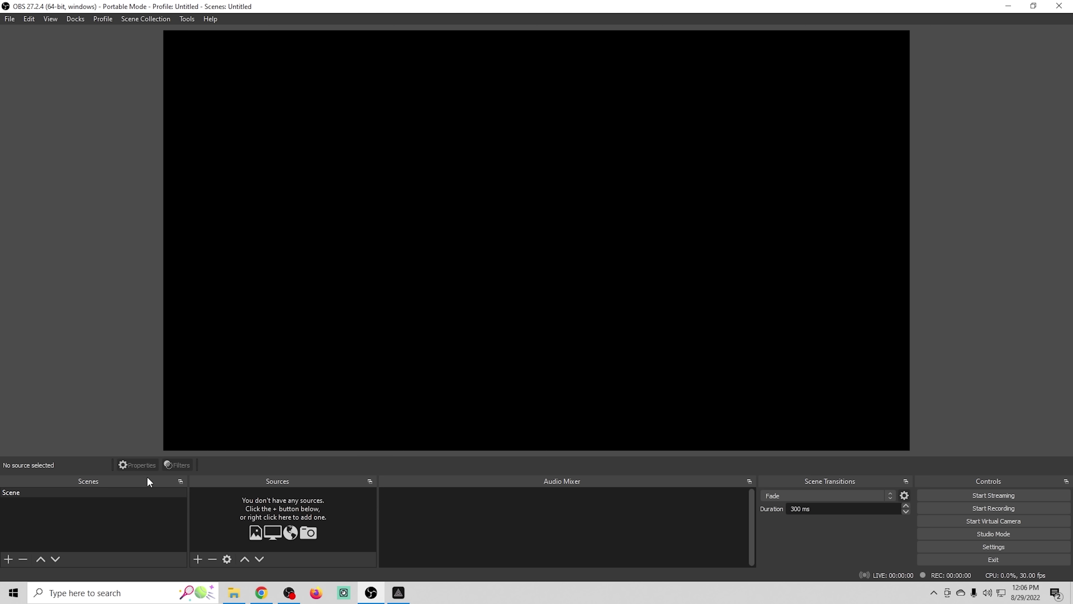
pyautogui.moveTo(143, 477); pyautogui.dragTo(71, 300)
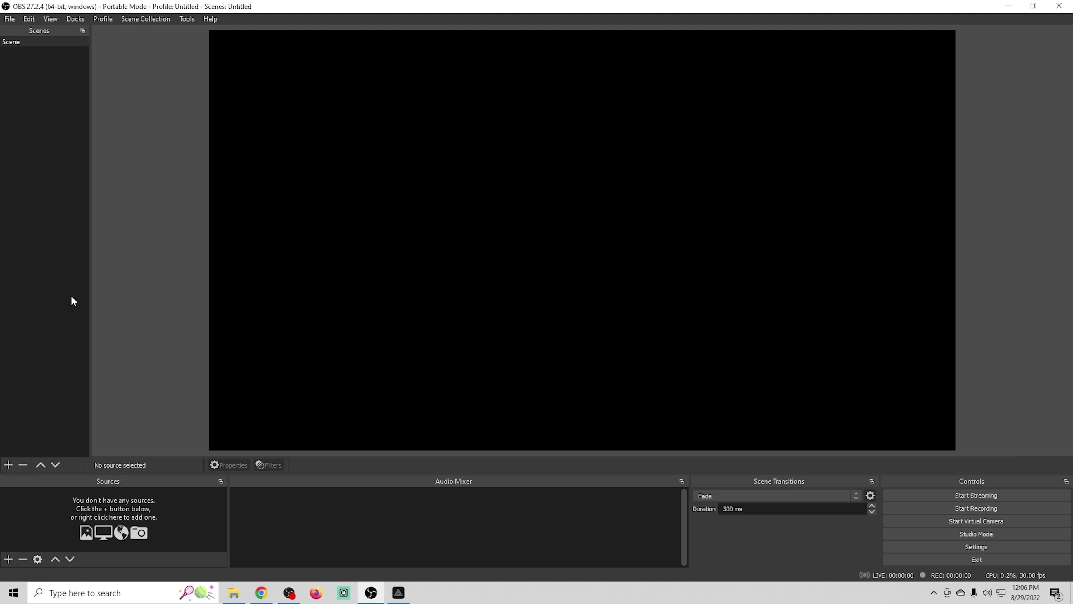
pyautogui.moveTo(53, 30); pyautogui.dragTo(220, 482)
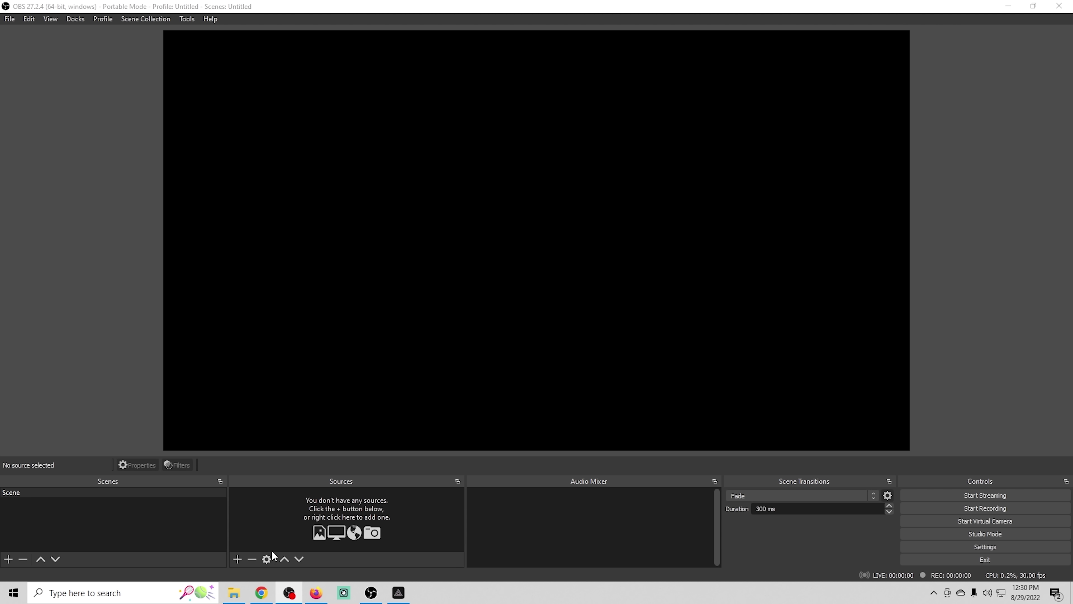
# Add a Video Capture Device source that uses the Cam Link camera
pyautogui.click(237, 558)
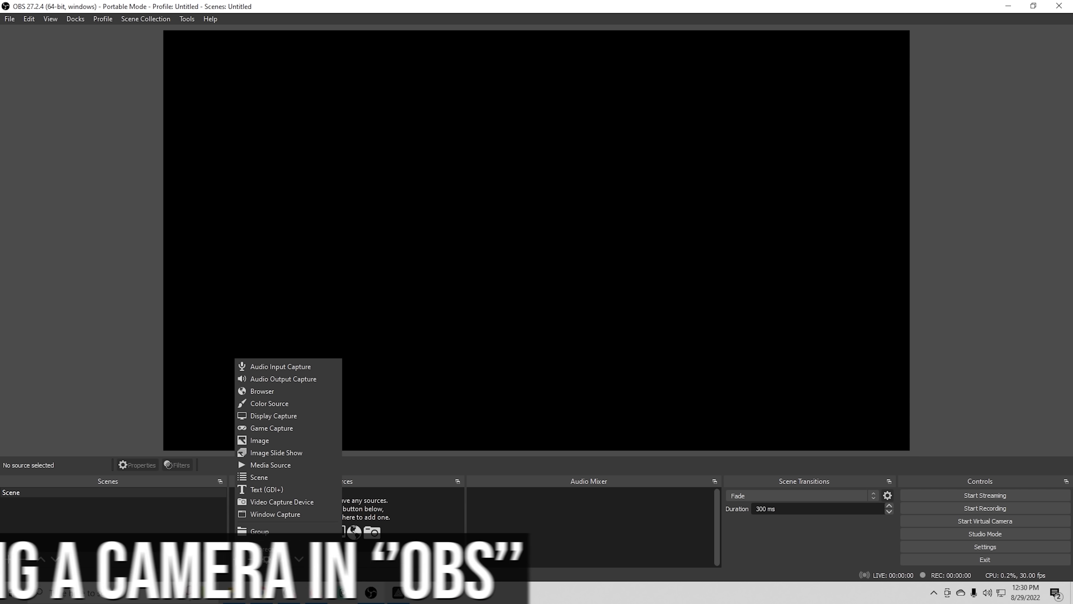
pyautogui.click(253, 501)
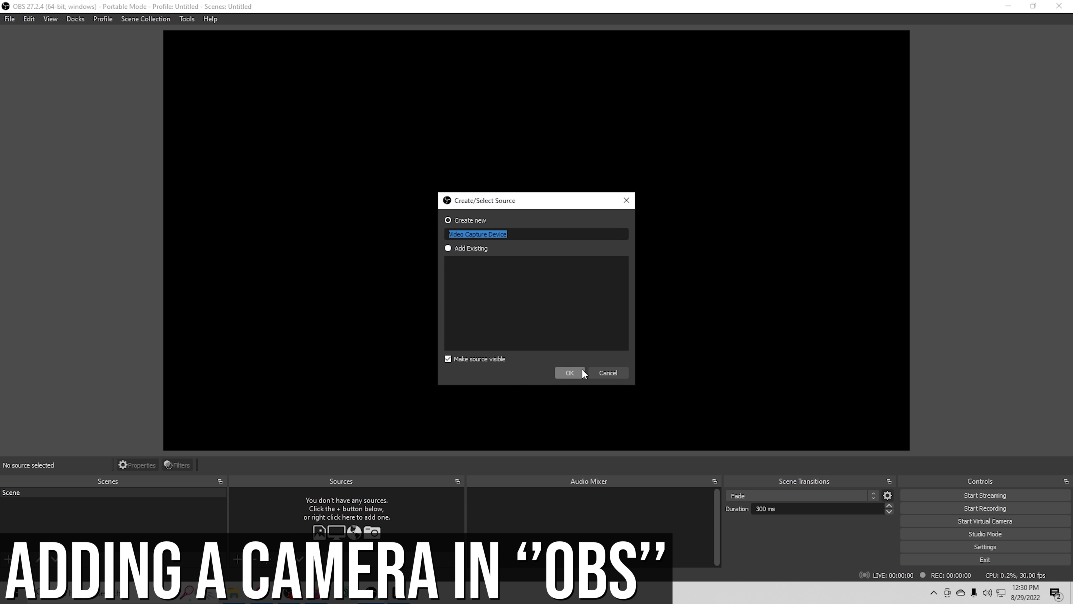
pyautogui.click(575, 371)
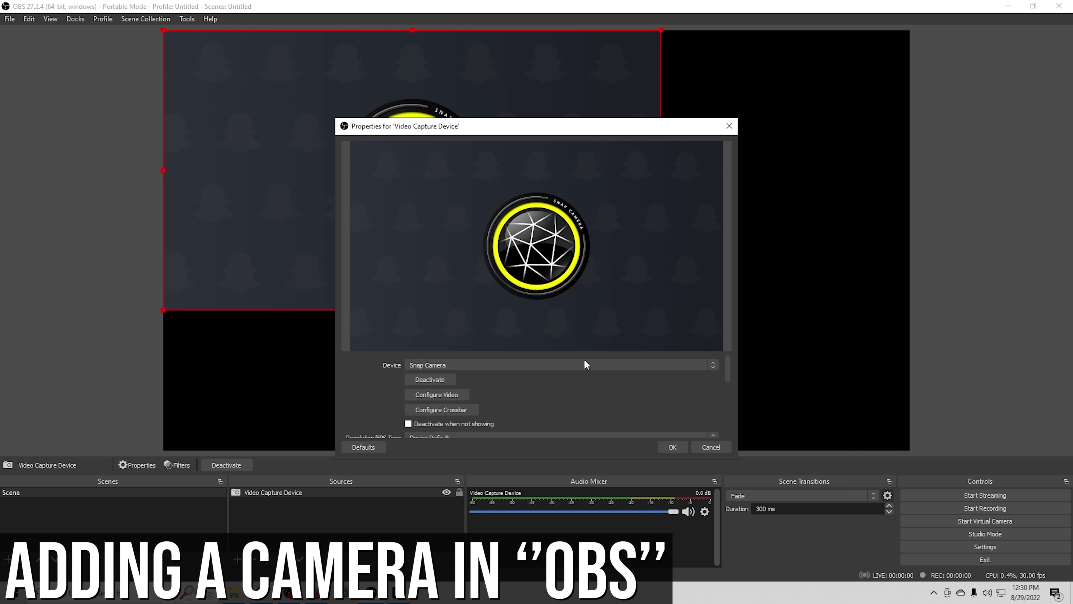
pyautogui.click(584, 363)
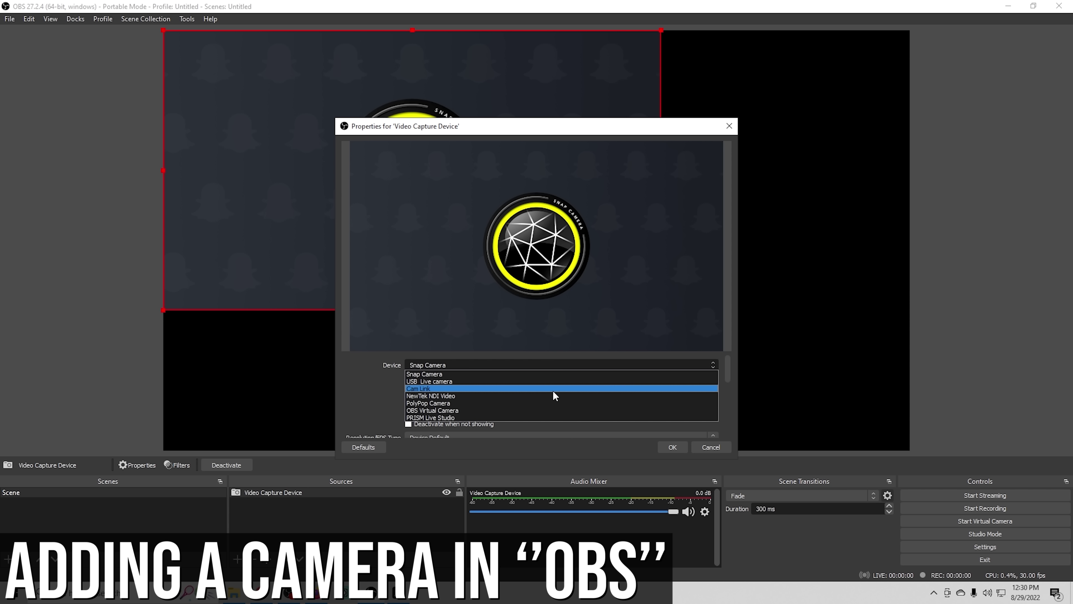
pyautogui.click(552, 388)
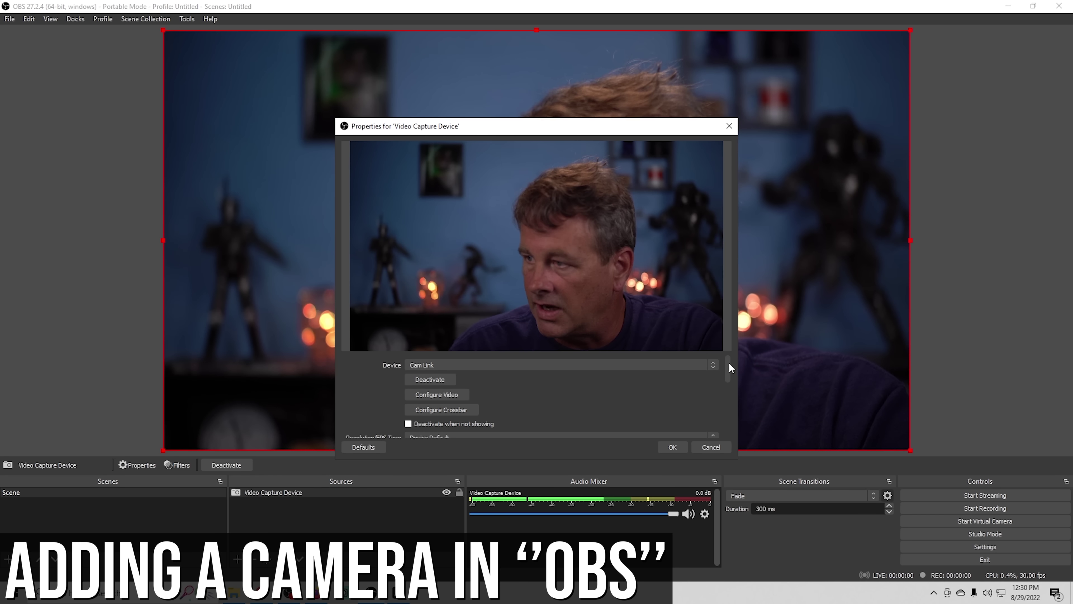
# Use Digital Audio Interface (2- Cam Link) as the source's custom audio device and confirm
pyautogui.moveTo(725, 368); pyautogui.dragTo(726, 371)
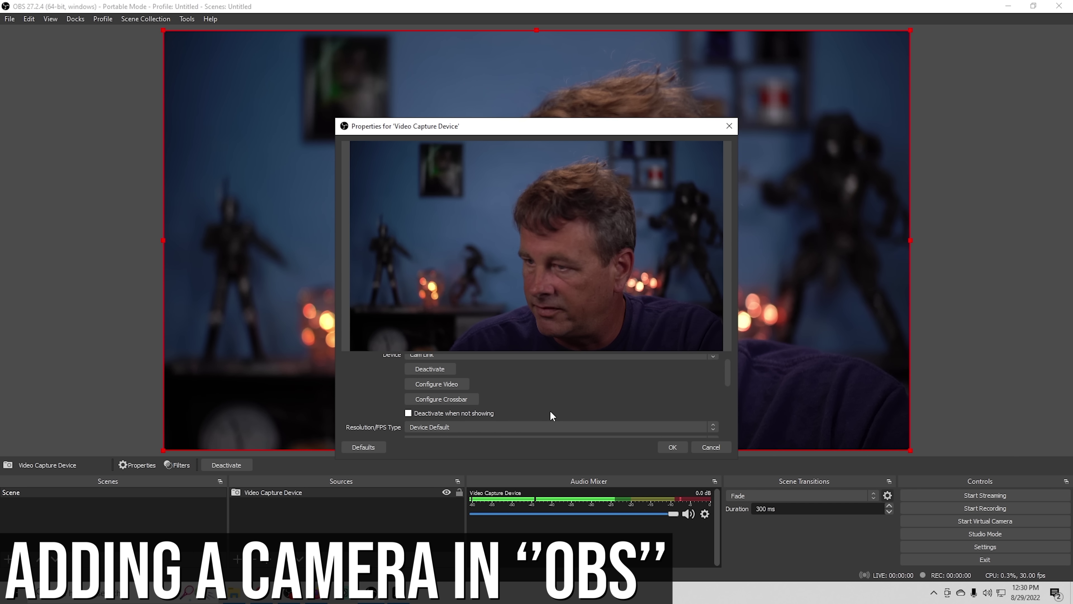
pyautogui.scroll(-6, 550, 410)
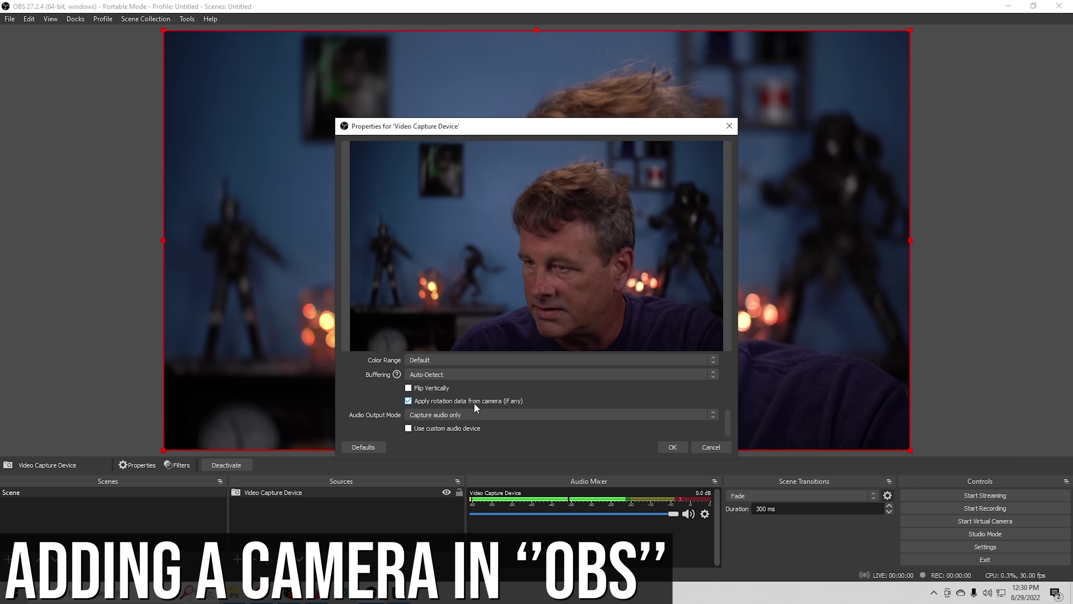
pyautogui.click(409, 428)
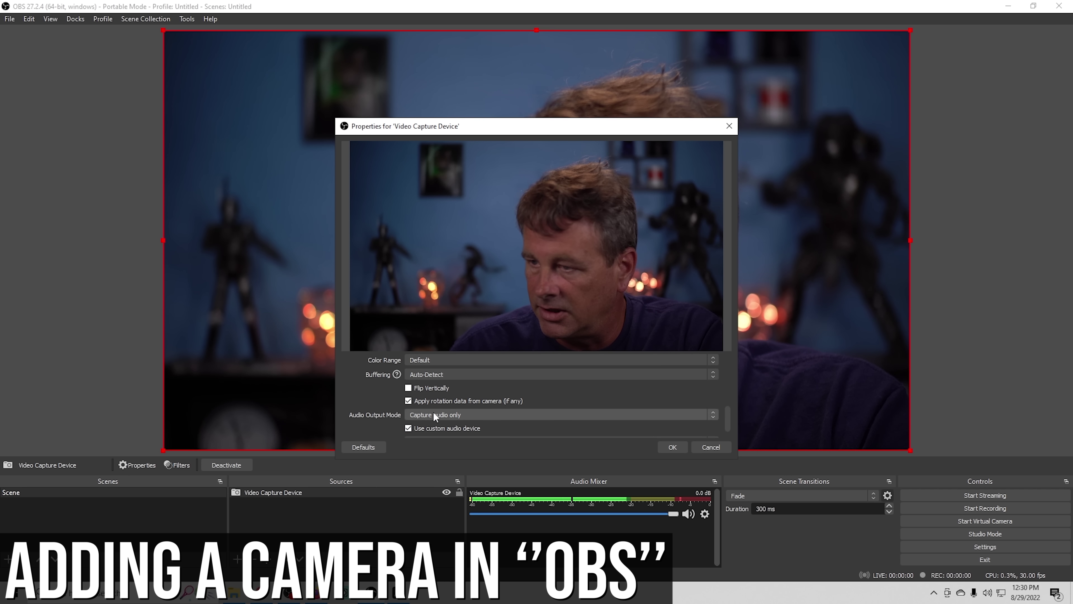
pyautogui.scroll(-1, 466, 387)
pyautogui.click(486, 428)
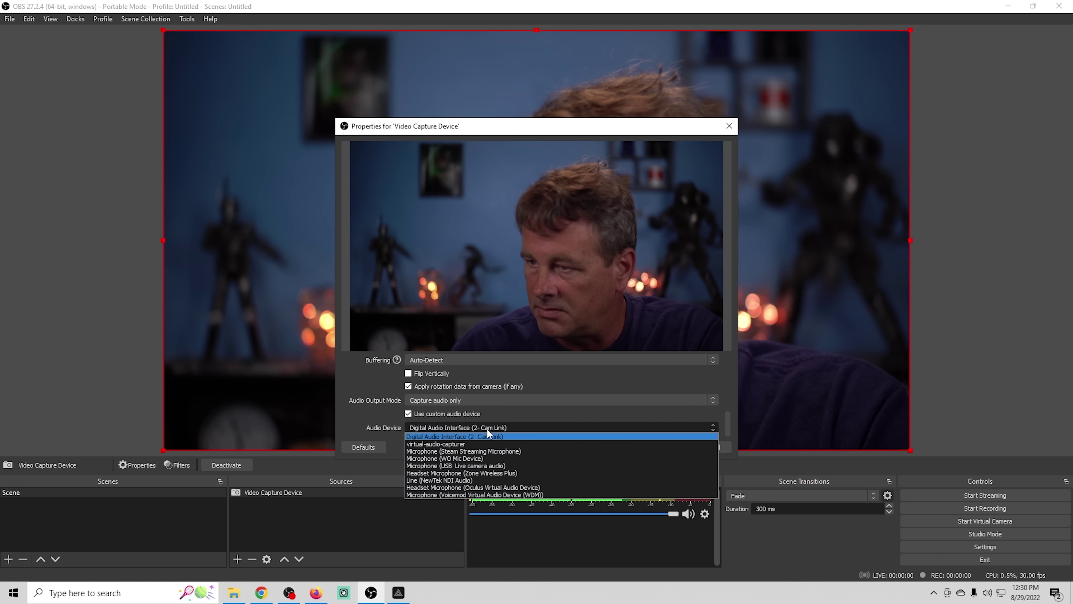
pyautogui.click(484, 437)
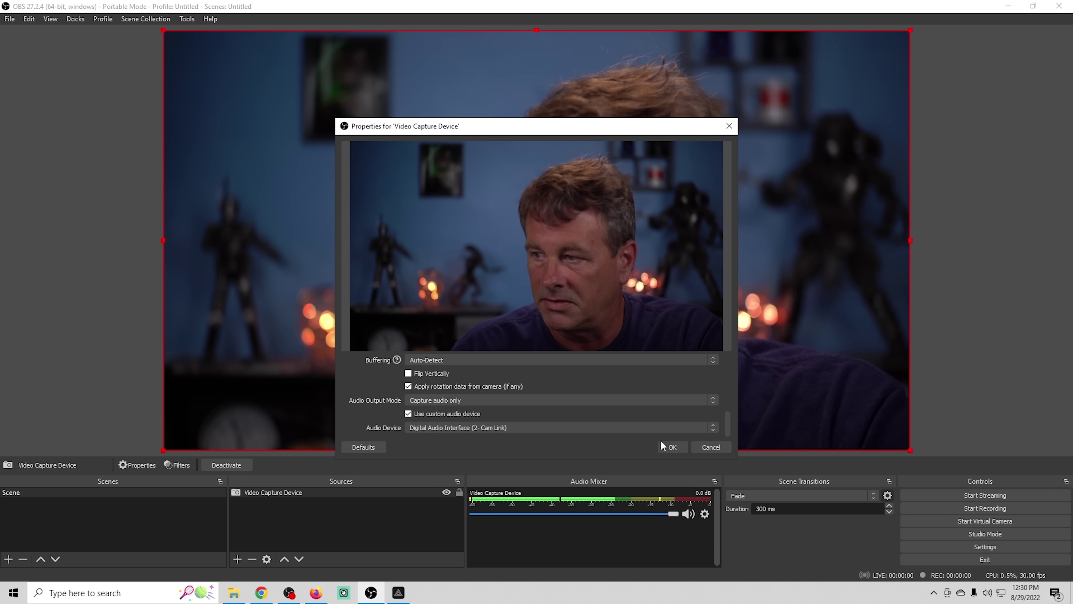
pyautogui.click(668, 446)
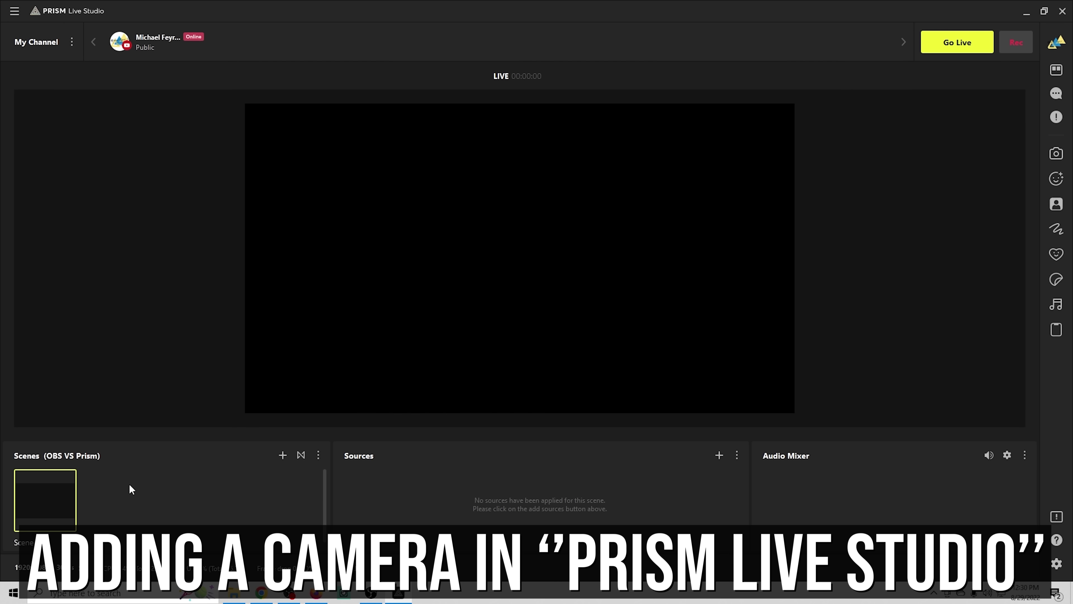
# Add a Webcam/Video Capture Device source set to Cam Link, with custom audio enabled
pyautogui.click(719, 456)
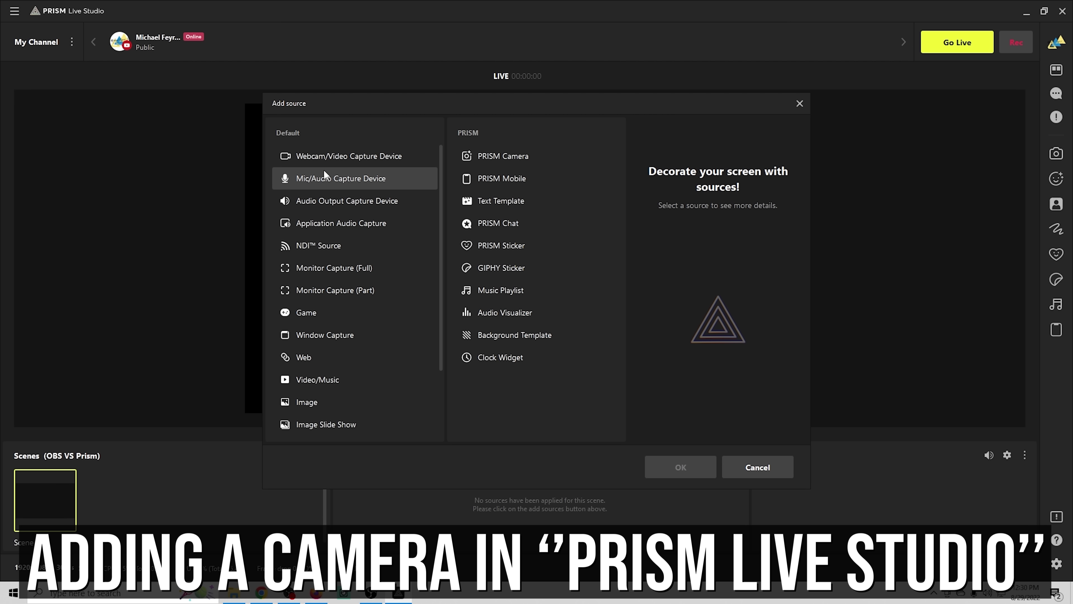
pyautogui.click(322, 158)
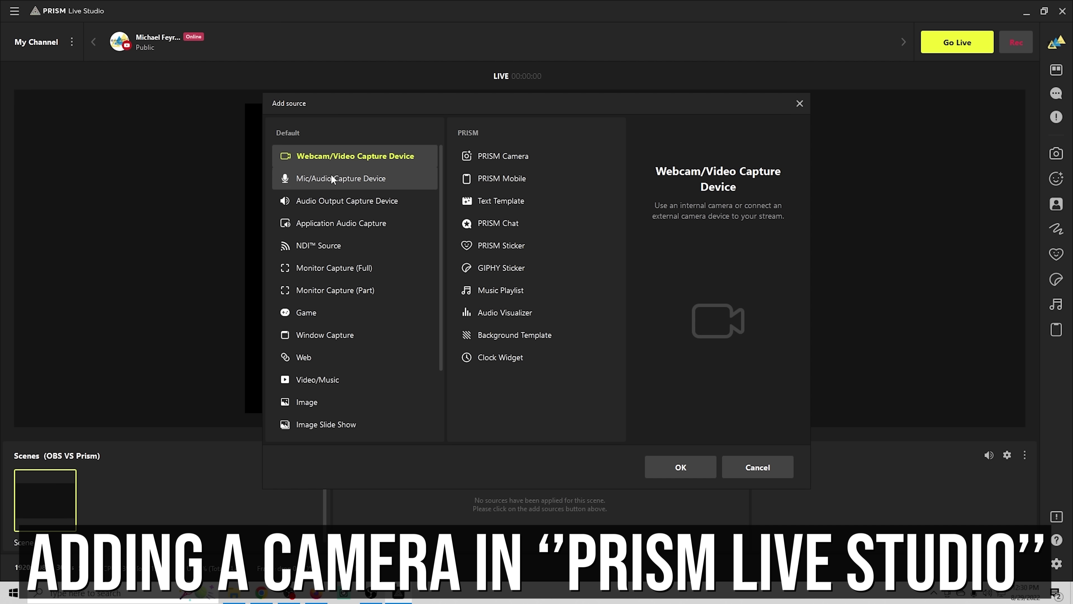
pyautogui.click(680, 467)
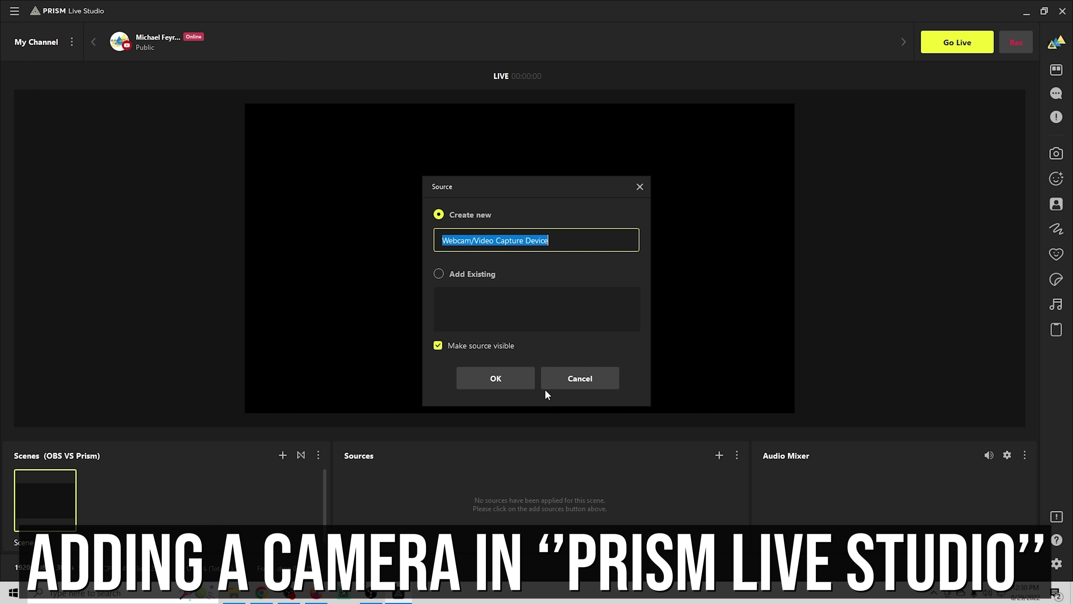
pyautogui.click(520, 380)
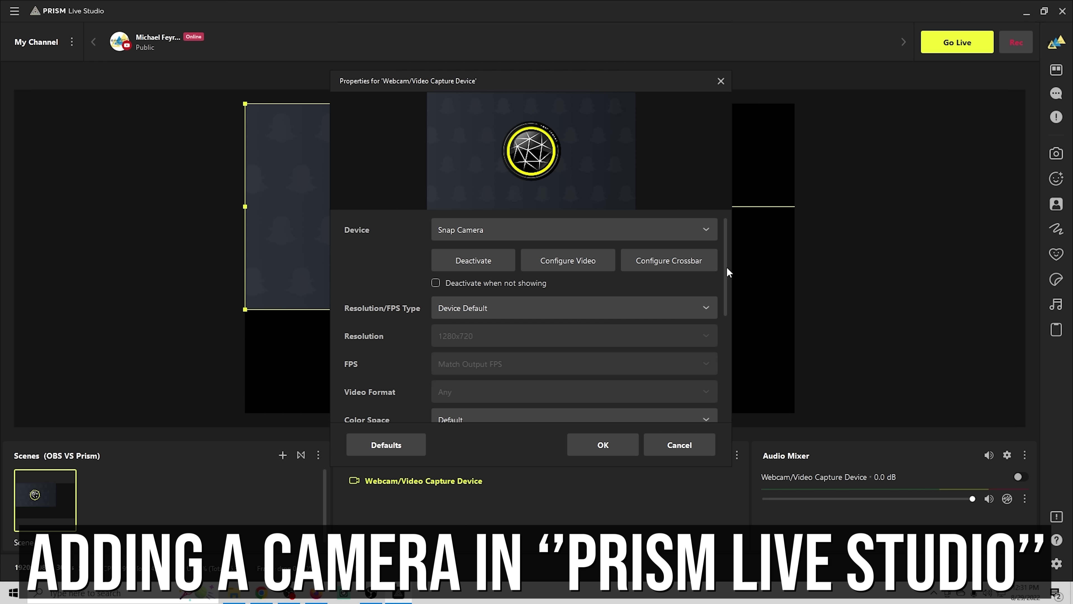
pyautogui.click(692, 228)
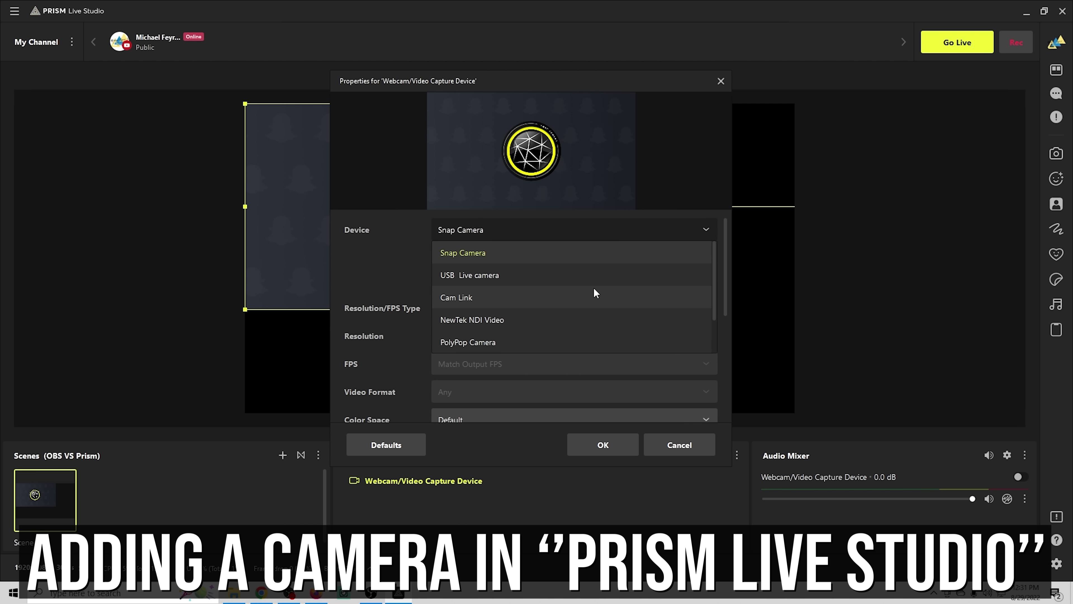
pyautogui.click(595, 289)
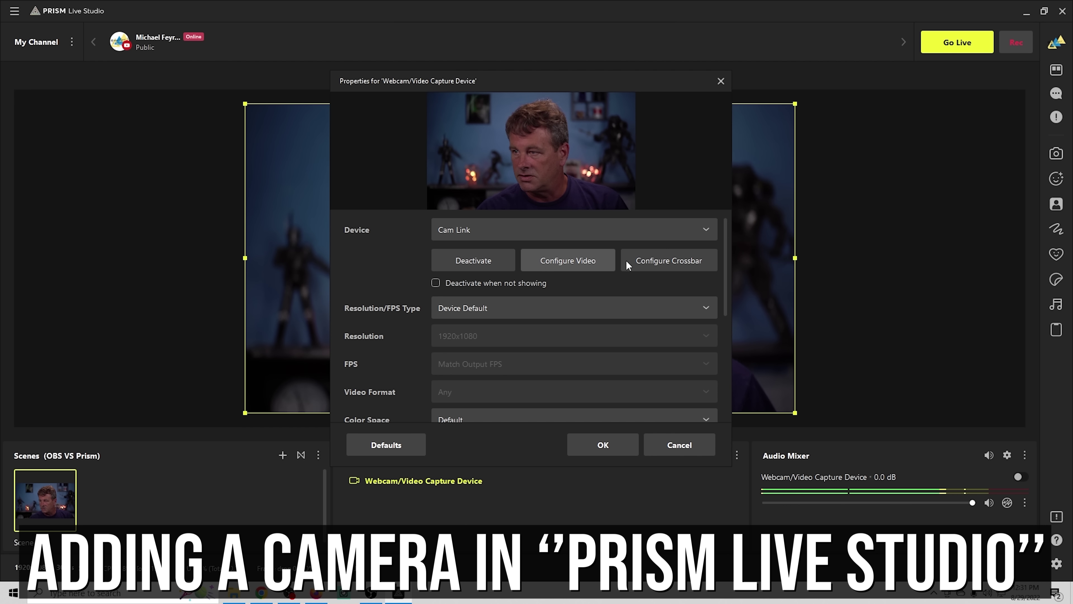
pyautogui.moveTo(726, 278); pyautogui.dragTo(725, 397)
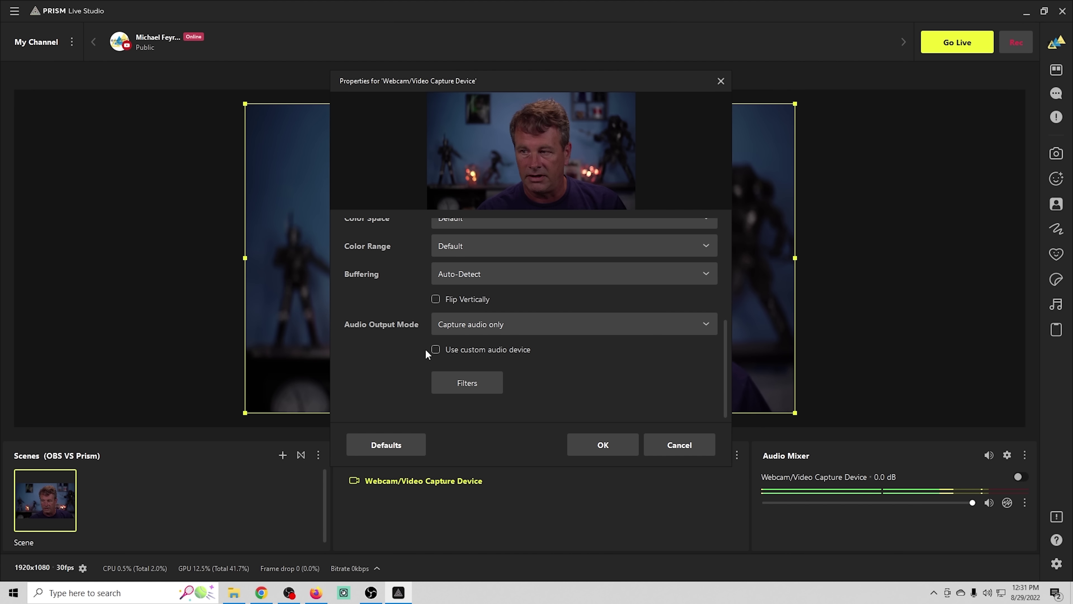
pyautogui.click(435, 349)
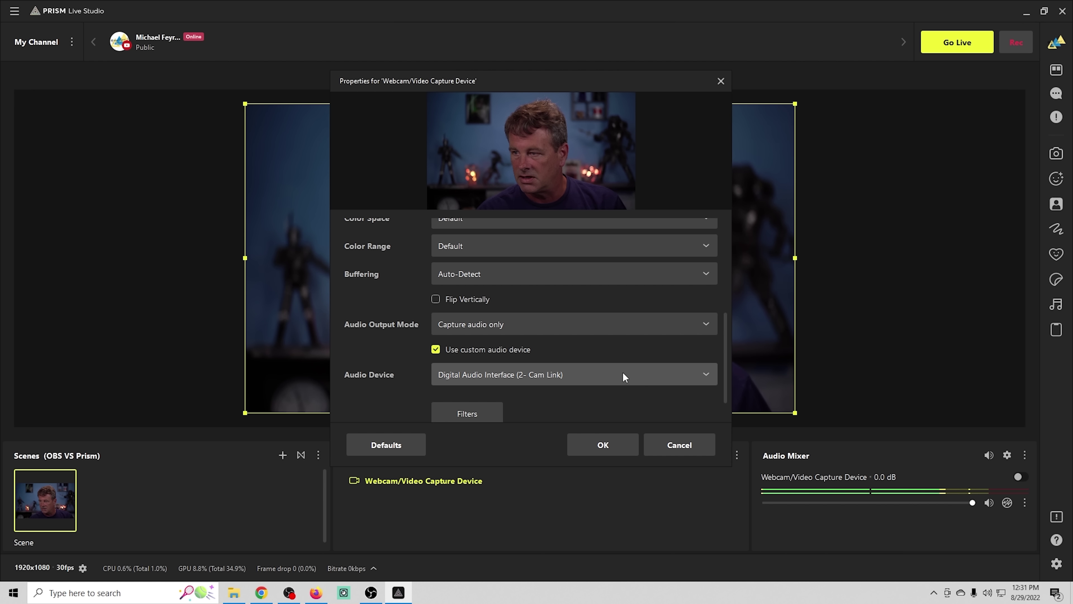
pyautogui.click(593, 443)
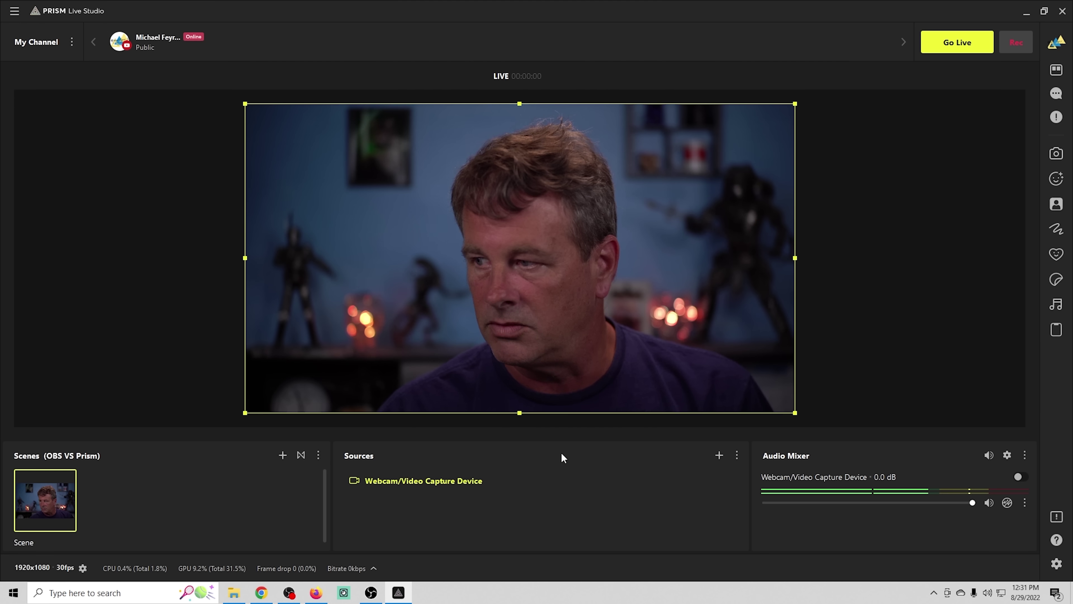
# Open the webcam source's Filters window and show the Effect Filters category
pyautogui.rightClick(538, 479)
pyautogui.click(576, 395)
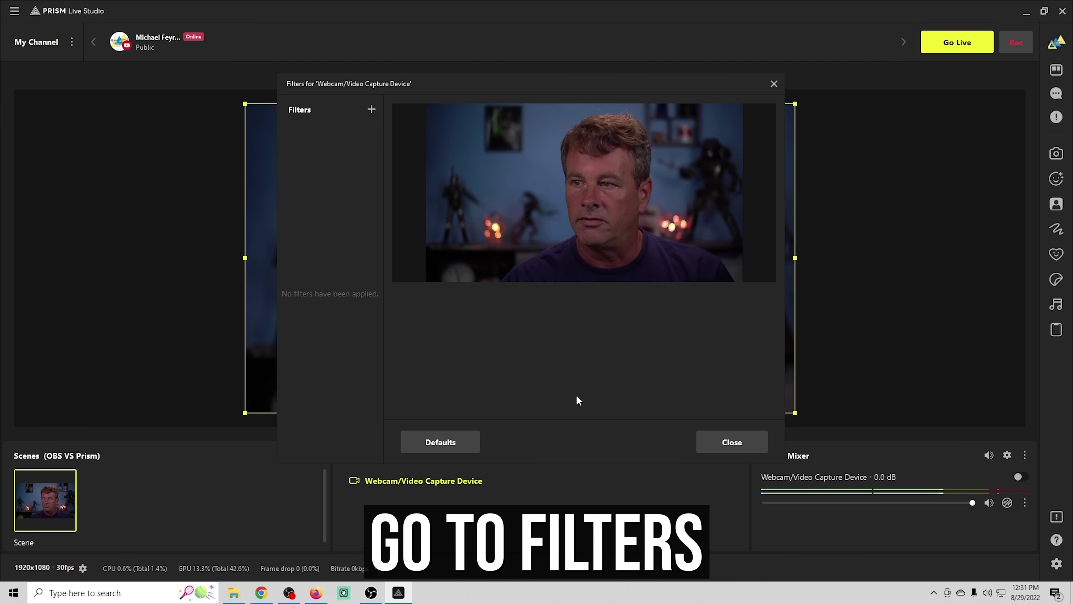
pyautogui.click(370, 109)
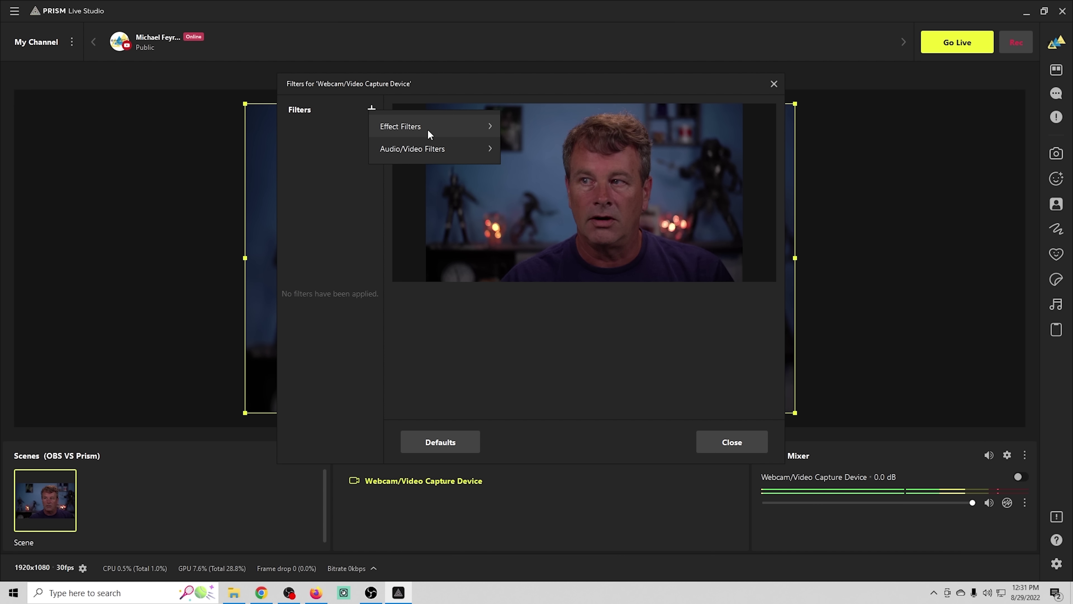
pyautogui.moveTo(428, 129)
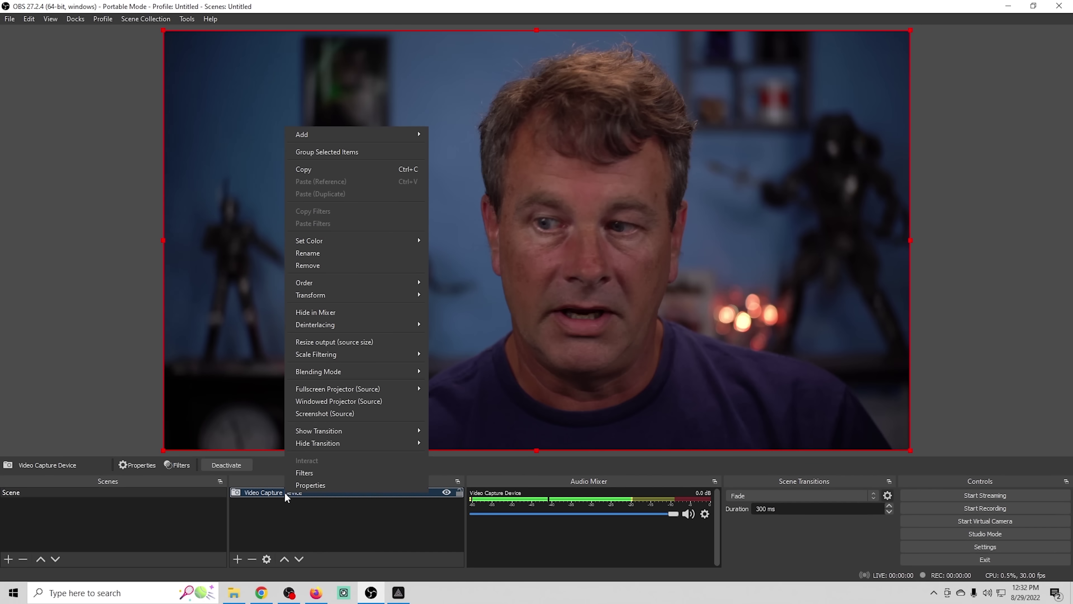
# Browse the OBS camera's audio and effect filter lists, then open PRISM's Add source dialog
pyautogui.click(305, 472)
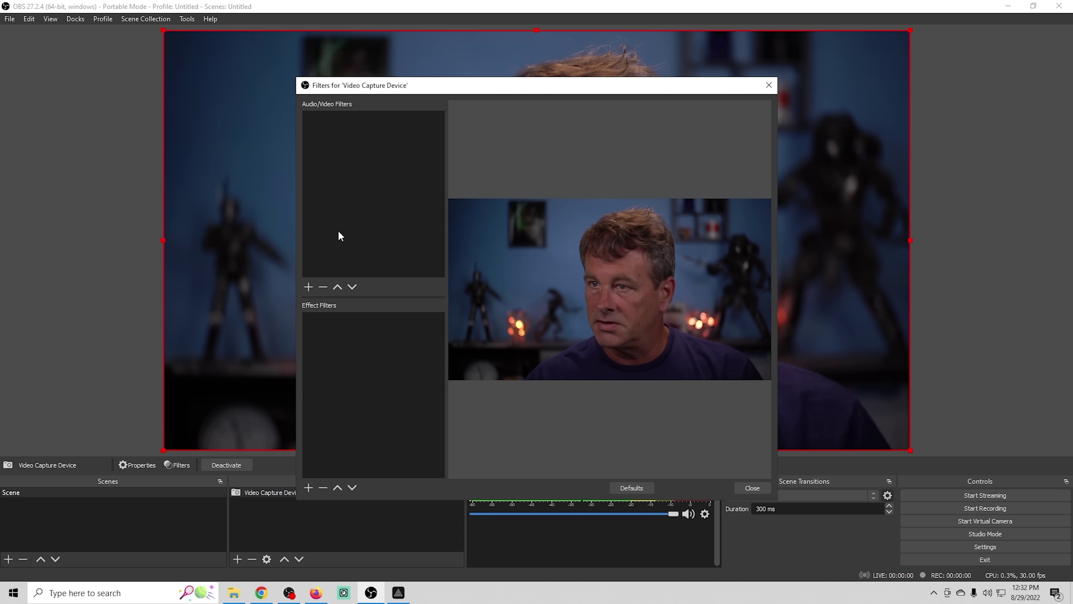
pyautogui.click(309, 288)
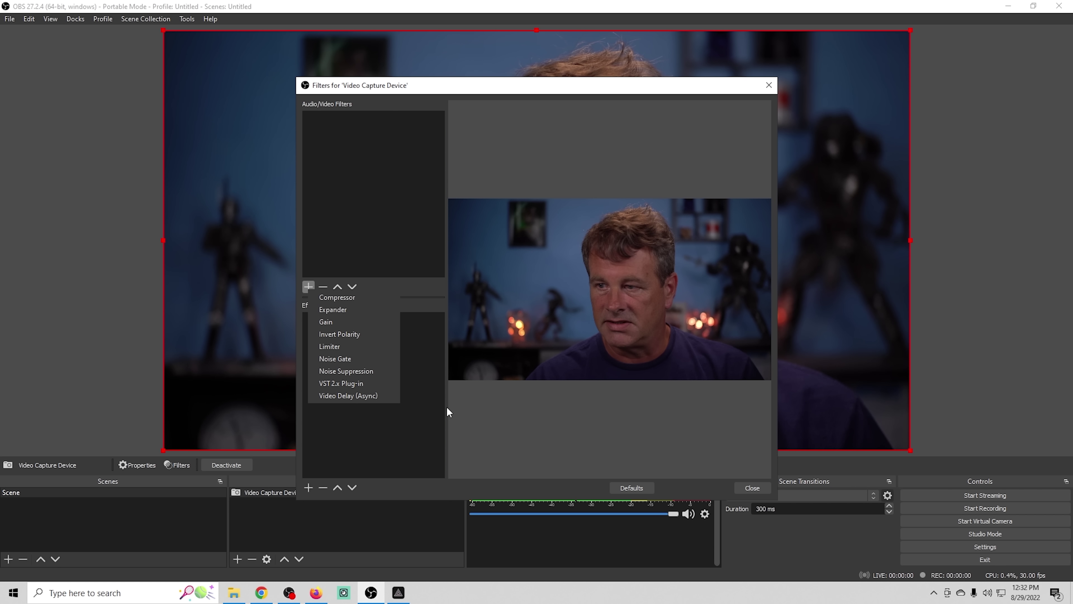
pyautogui.click(498, 423)
pyautogui.click(308, 487)
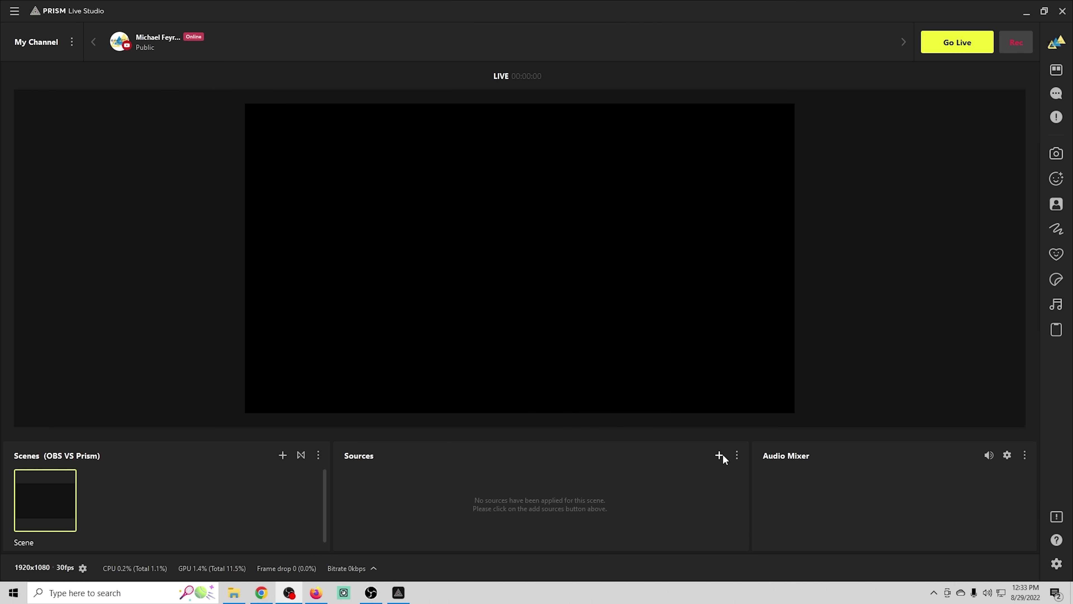
pyautogui.click(719, 455)
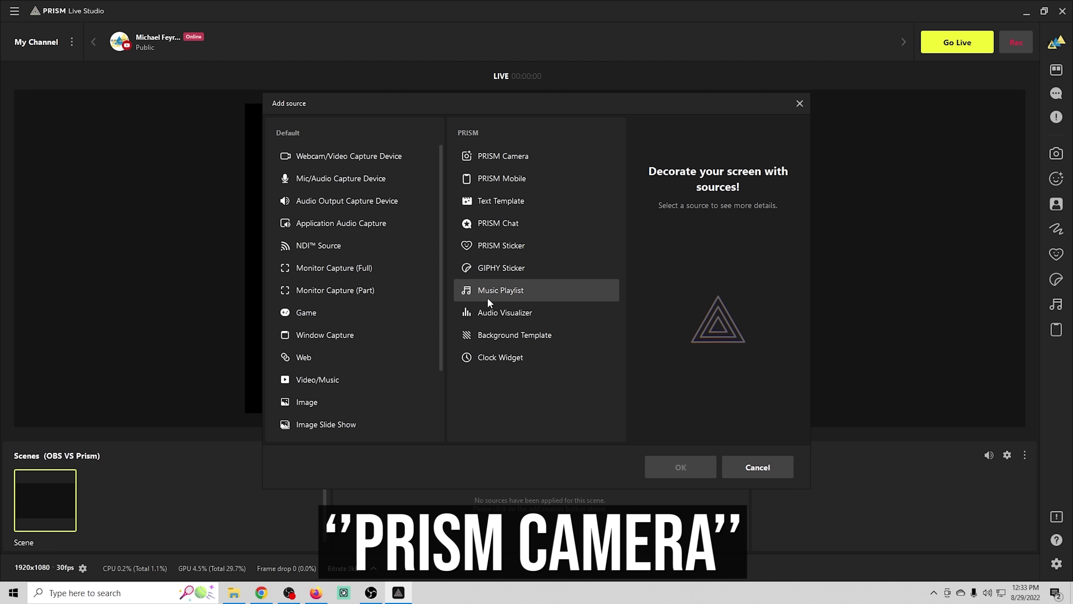
# Add a PRISM Camera source with its default name and set its device to Cam Link
pyautogui.click(486, 157)
pyautogui.click(682, 460)
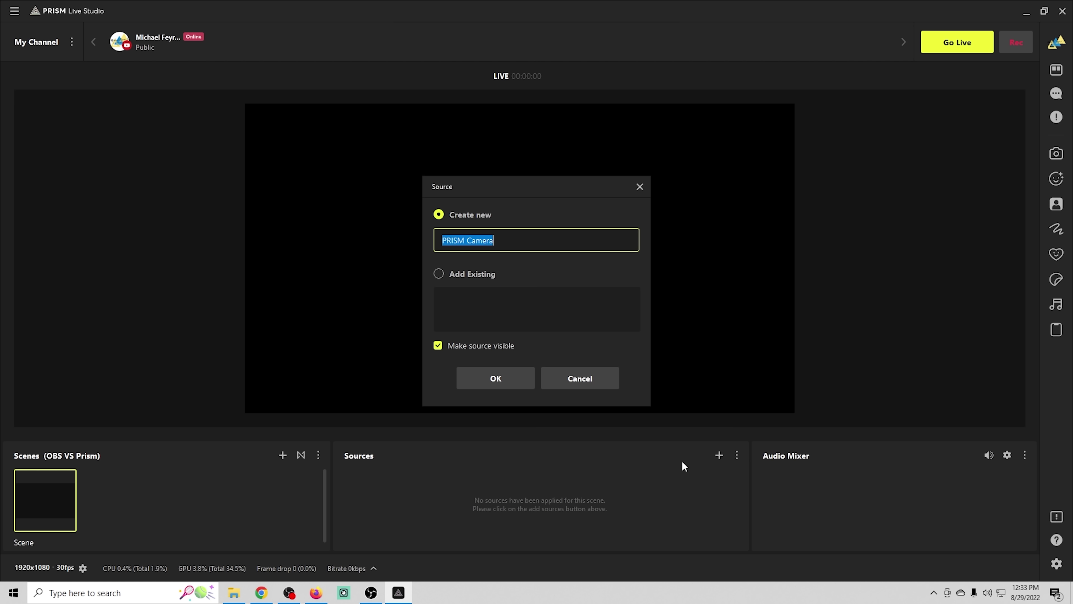
pyautogui.click(500, 379)
pyautogui.click(566, 227)
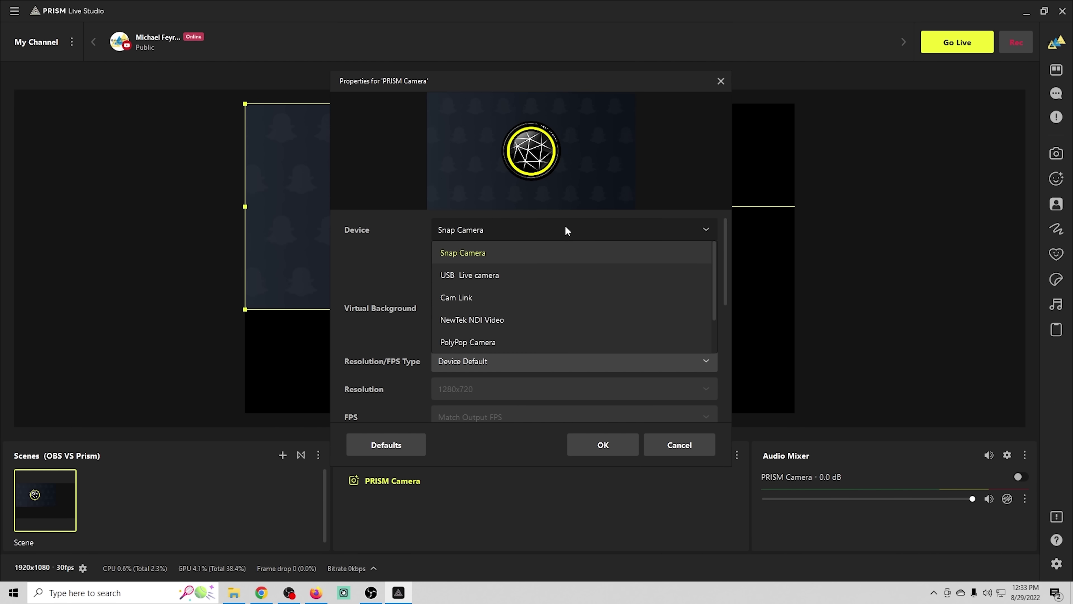
pyautogui.click(447, 300)
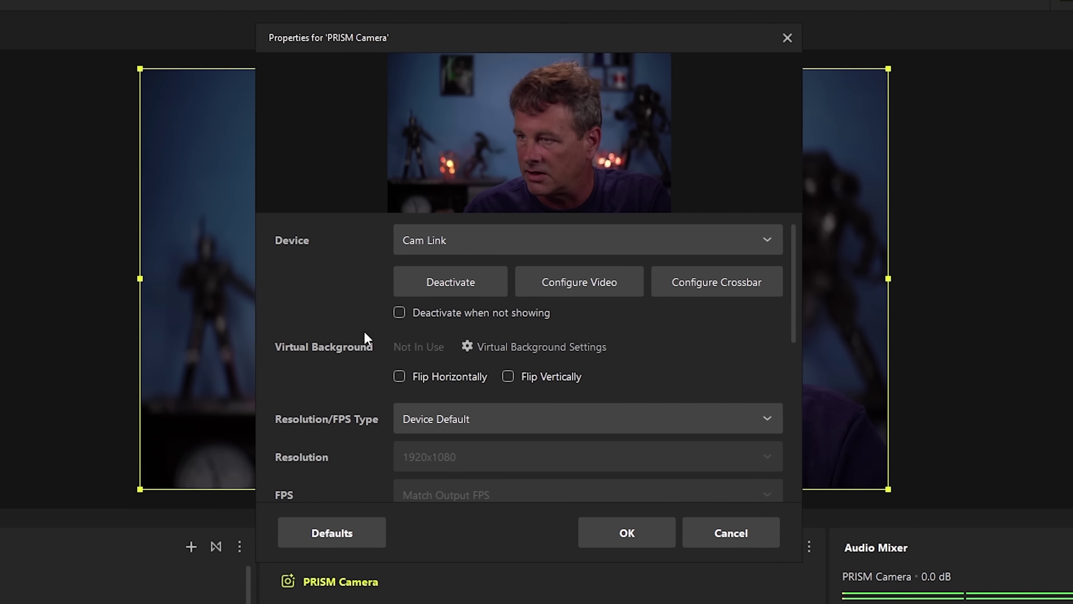
pyautogui.scroll(-3, 379, 327)
pyautogui.scroll(-3, 306, 385)
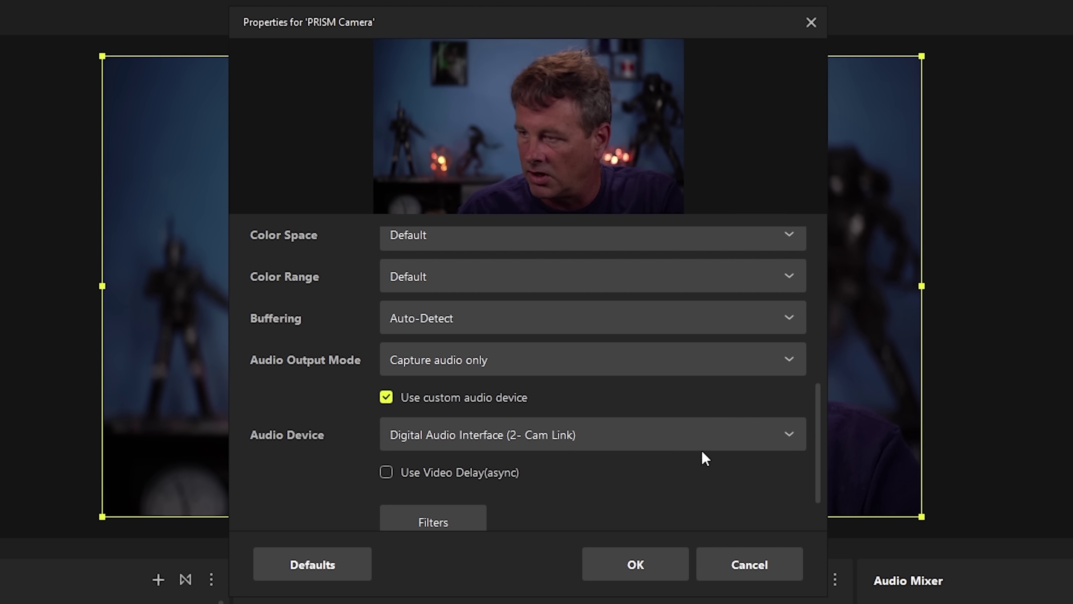
pyautogui.scroll(8, 298, 476)
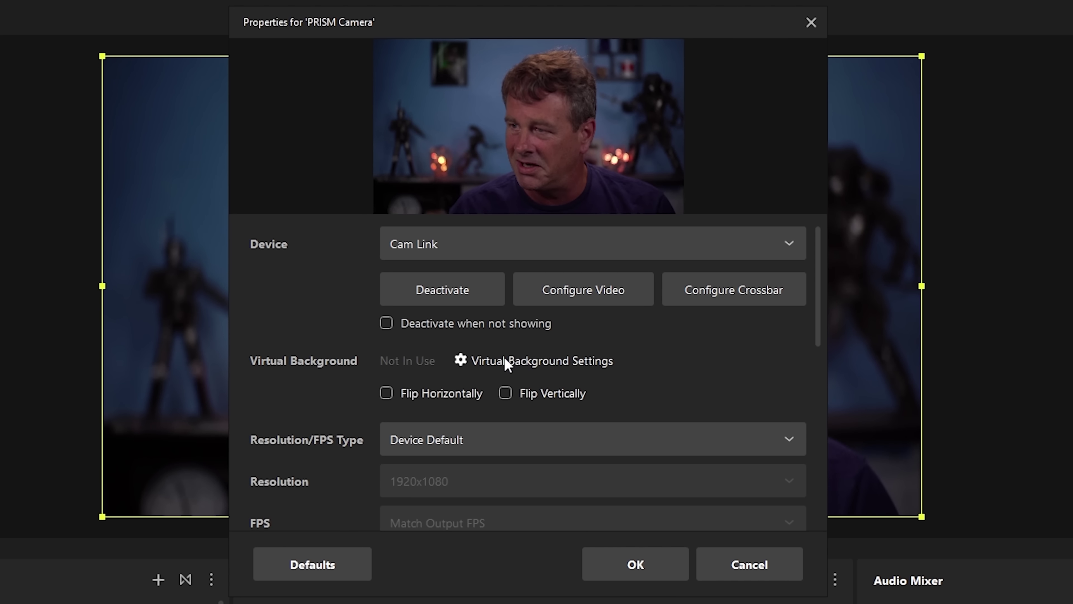
# In Virtual Background Settings, try background removal and a teal-purple gradient background
pyautogui.click(465, 362)
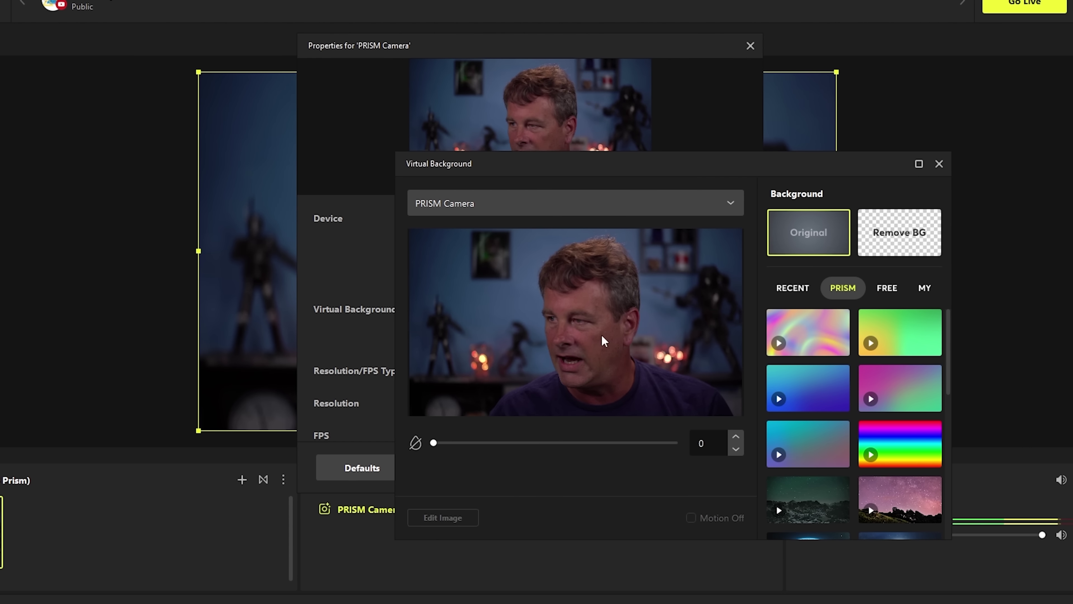
pyautogui.click(899, 234)
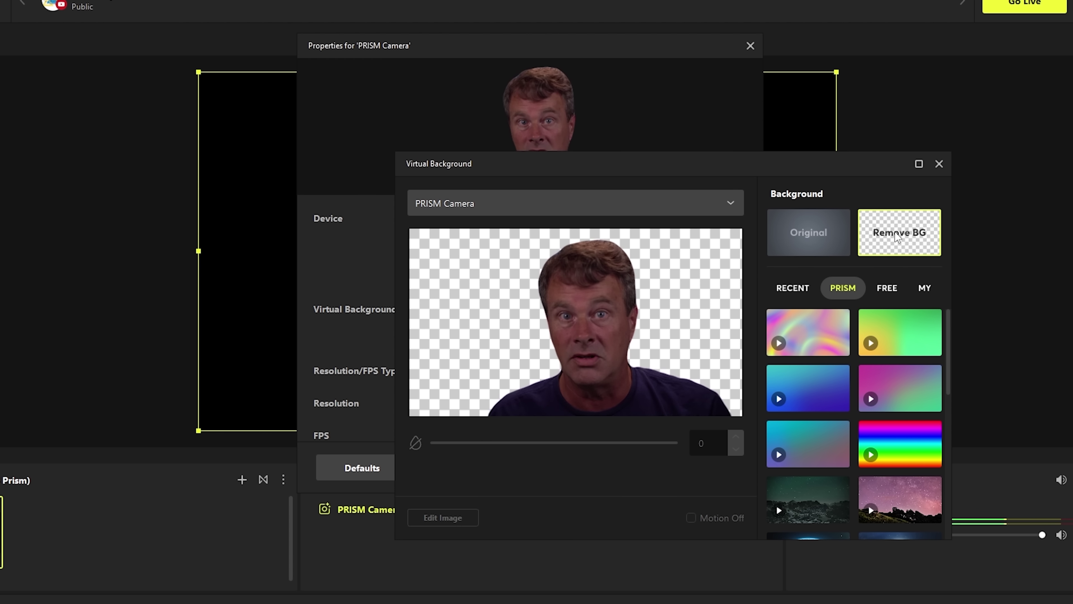
pyautogui.click(807, 441)
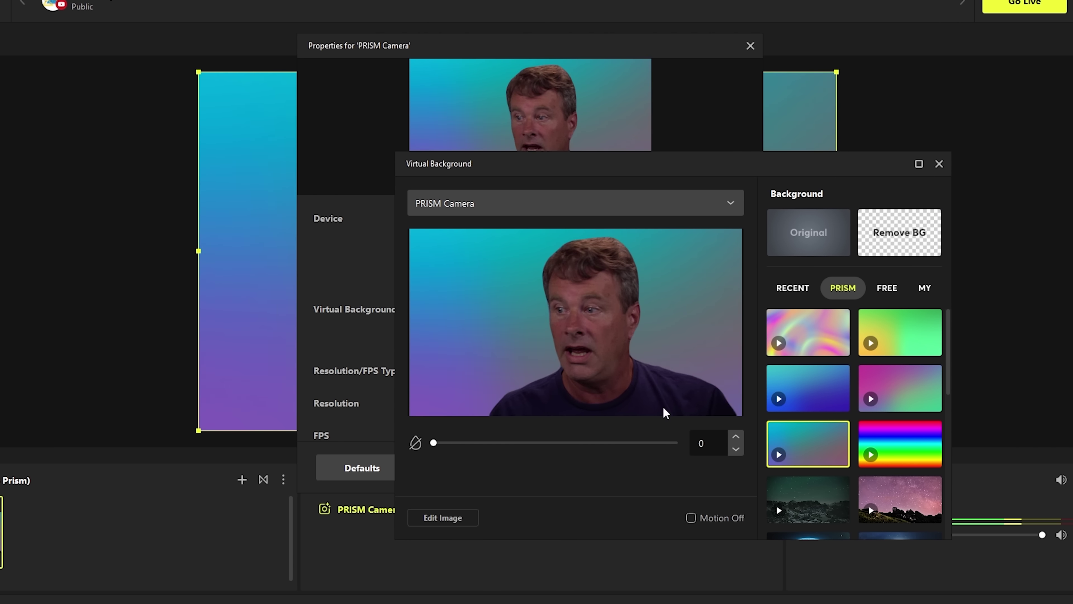
pyautogui.scroll(-2, 852, 367)
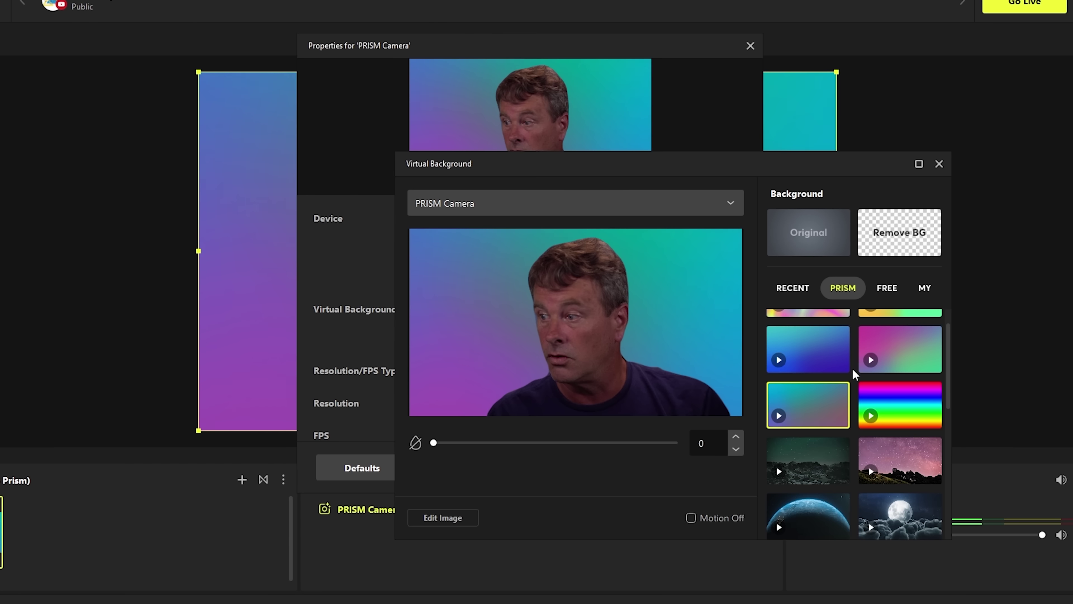
# Try the blurred night mountain background, then go back to Remove BG
pyautogui.click(801, 439)
pyautogui.moveTo(434, 443)
pyautogui.mouseDown()
pyautogui.moveTo(605, 444)
pyautogui.moveTo(431, 444)
pyautogui.mouseUp()
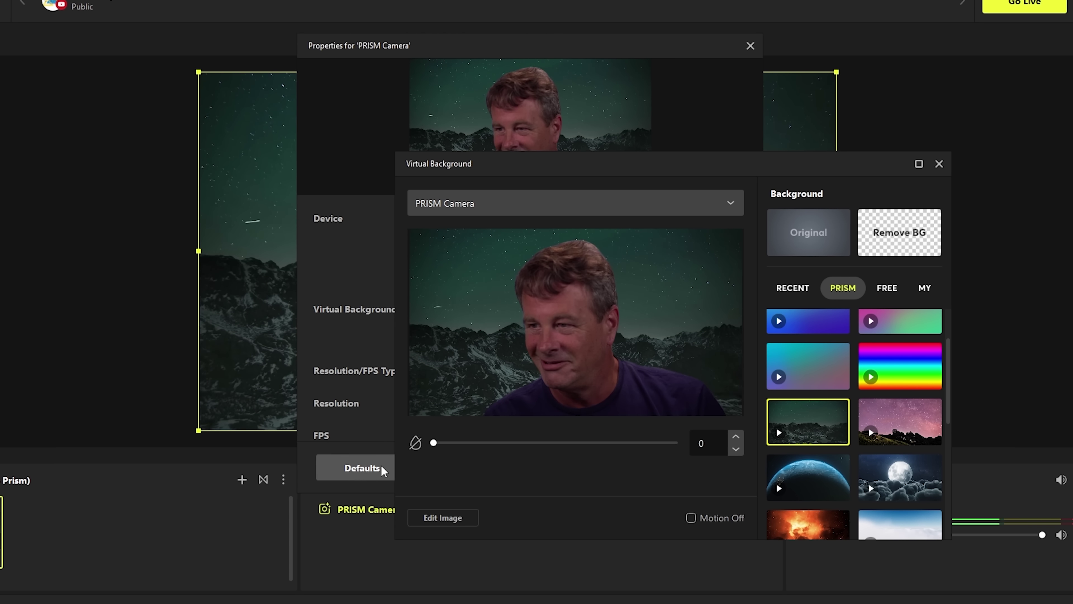
pyautogui.moveTo(433, 442)
pyautogui.mouseDown()
pyautogui.moveTo(622, 450)
pyautogui.moveTo(443, 447)
pyautogui.mouseUp()
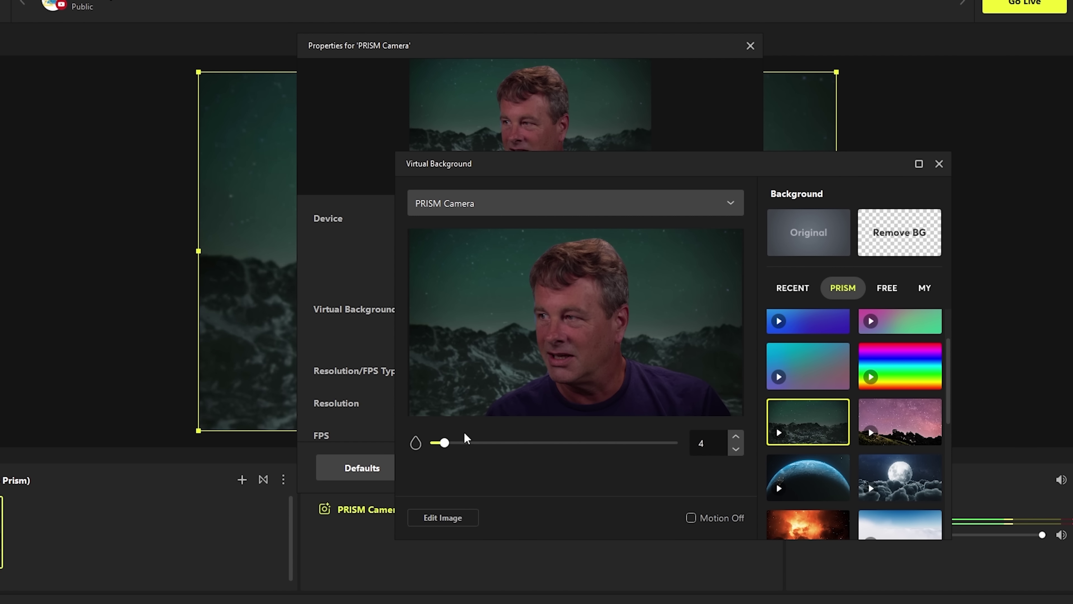
pyautogui.click(896, 244)
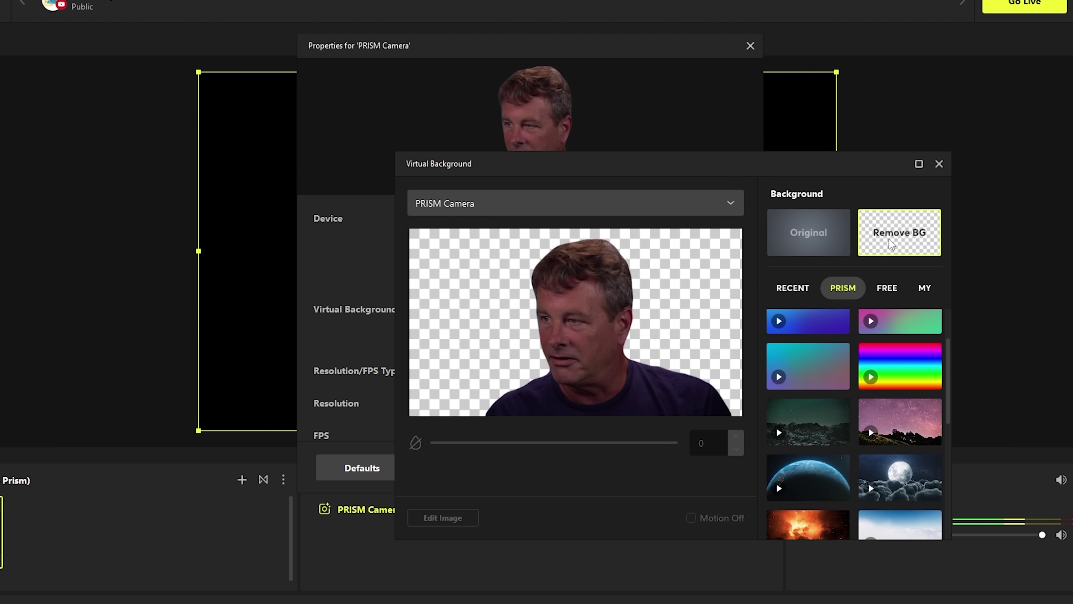
pyautogui.click(925, 288)
# Load 1080 Orange.png as a custom background and blur it to 60
pyautogui.click(858, 402)
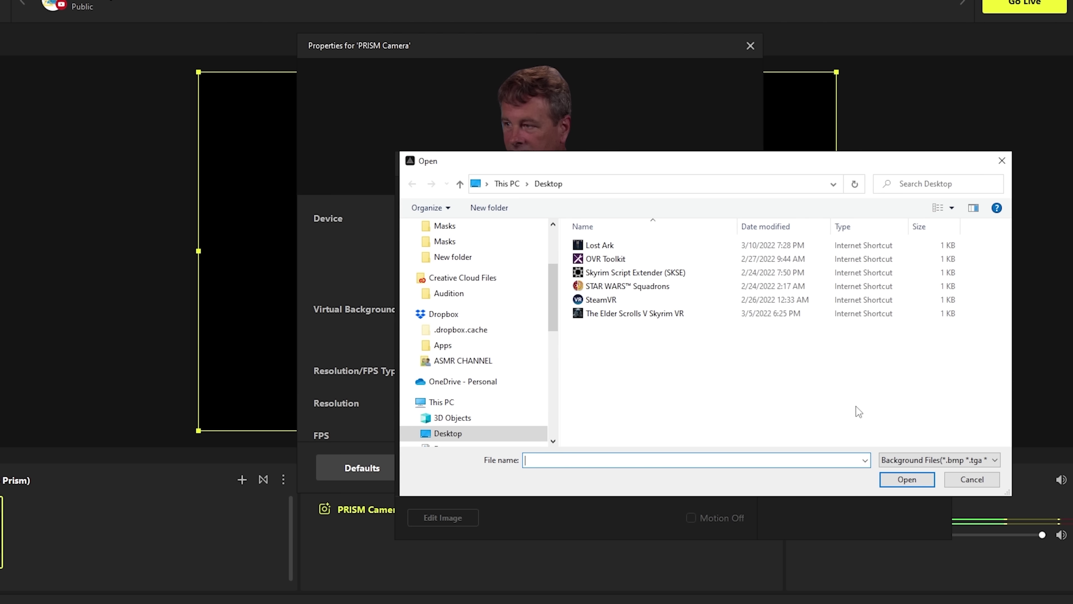
pyautogui.click(886, 289)
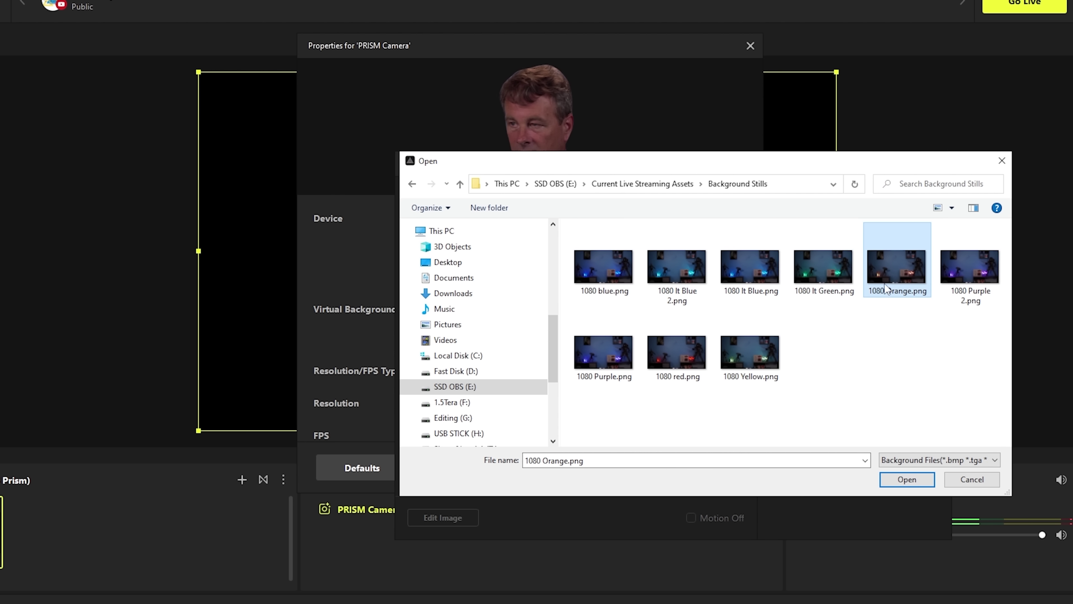
pyautogui.click(899, 479)
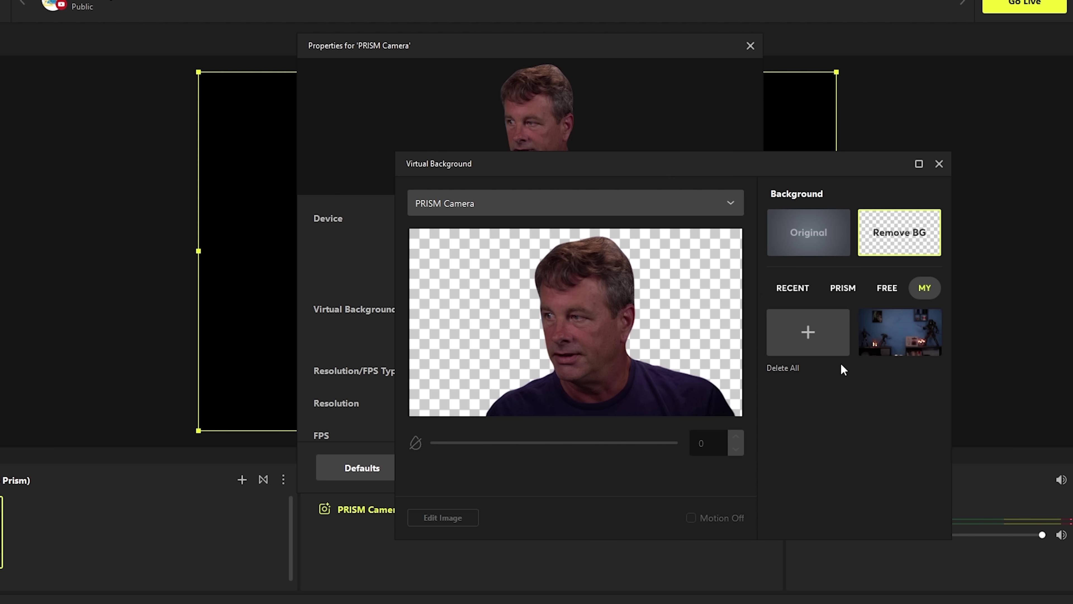
pyautogui.click(893, 342)
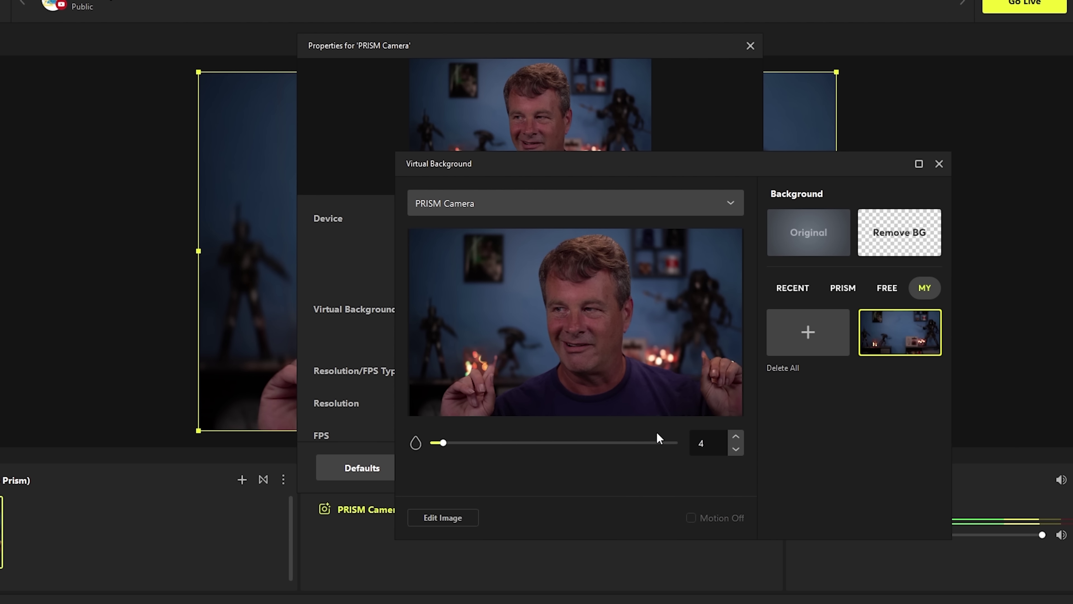
pyautogui.moveTo(443, 443); pyautogui.dragTo(579, 455)
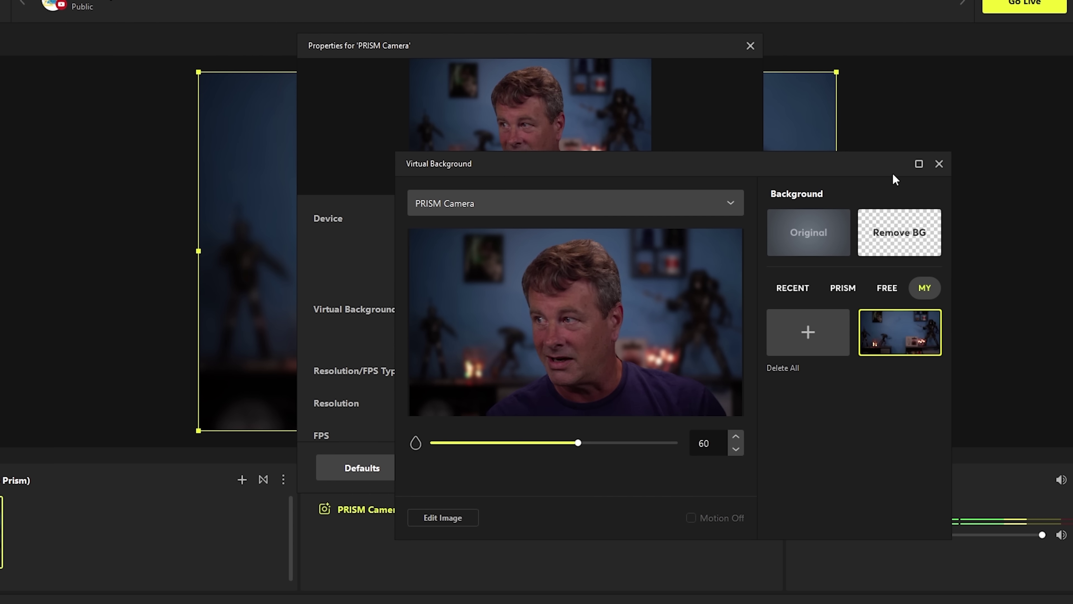
# Close the background settings, apply the camera properties and dismiss the virtual background notice
pyautogui.click(939, 164)
pyautogui.scroll(-5, 576, 396)
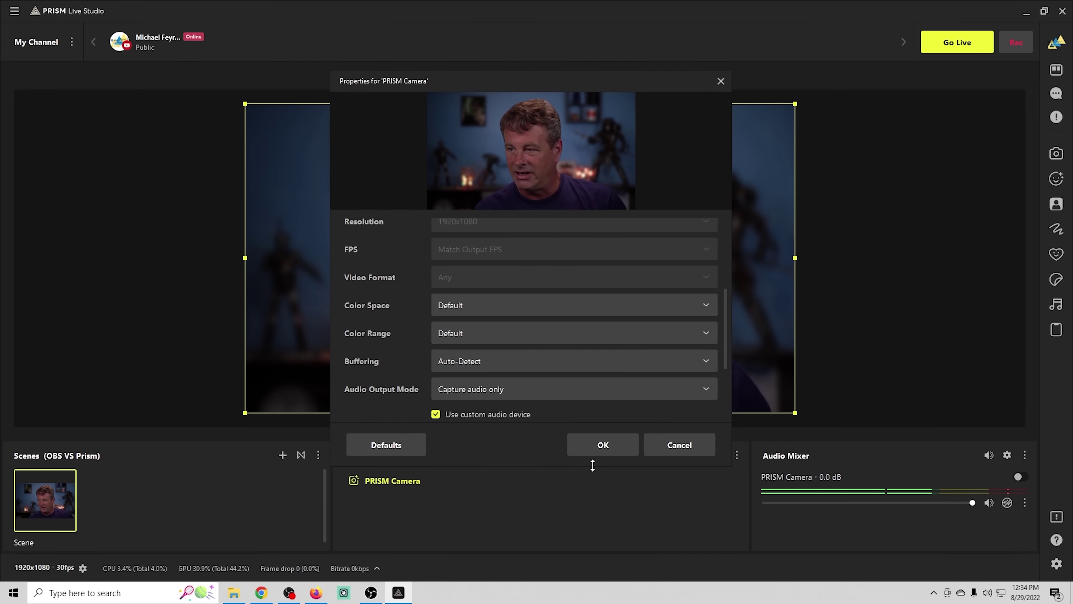
pyautogui.click(603, 446)
pyautogui.click(529, 299)
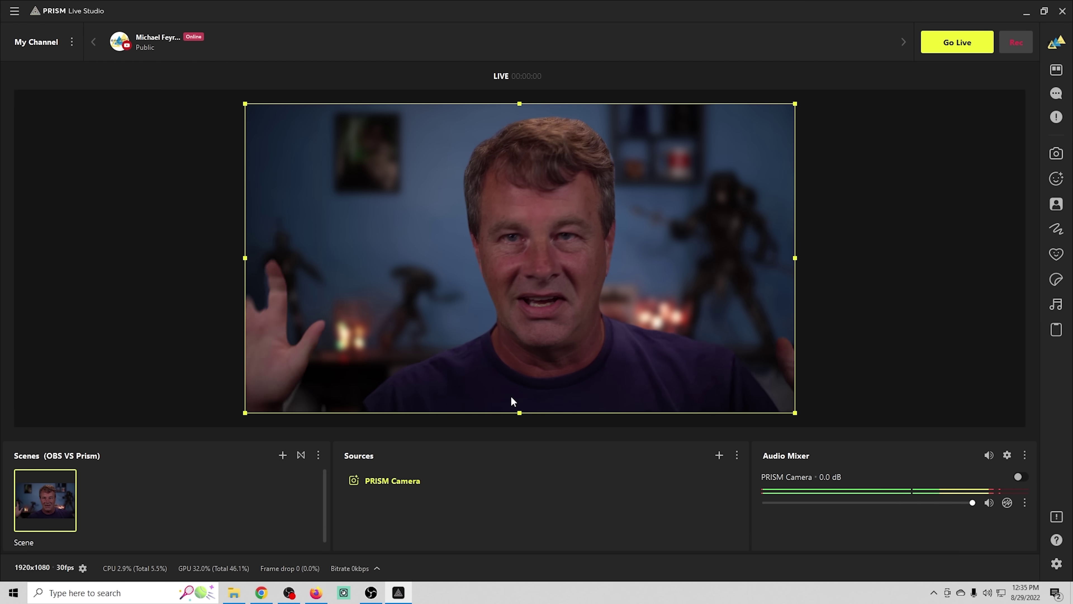
pyautogui.rightClick(402, 479)
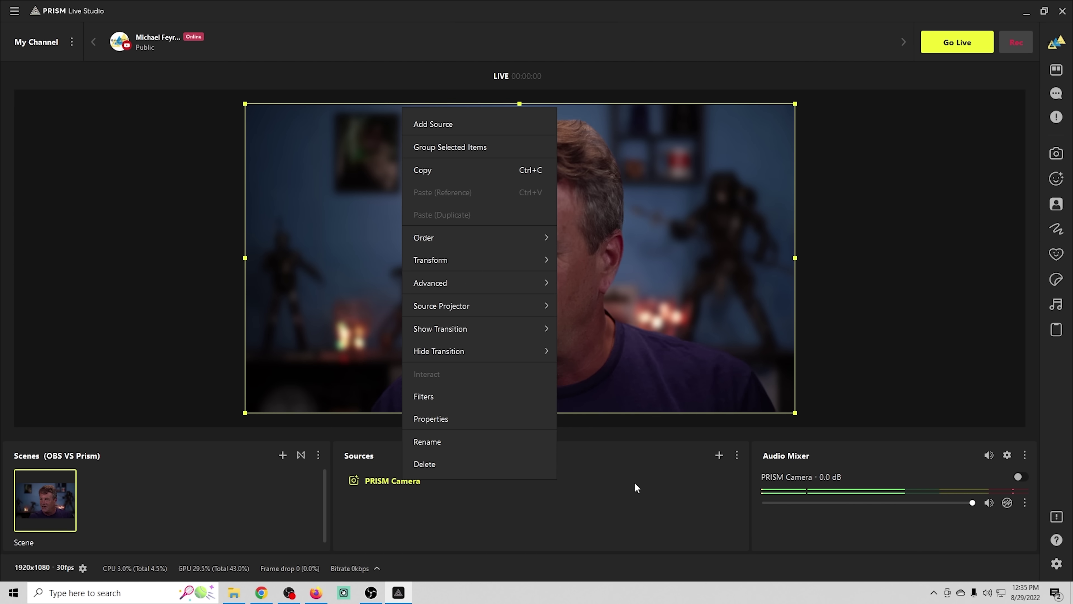
pyautogui.click(636, 474)
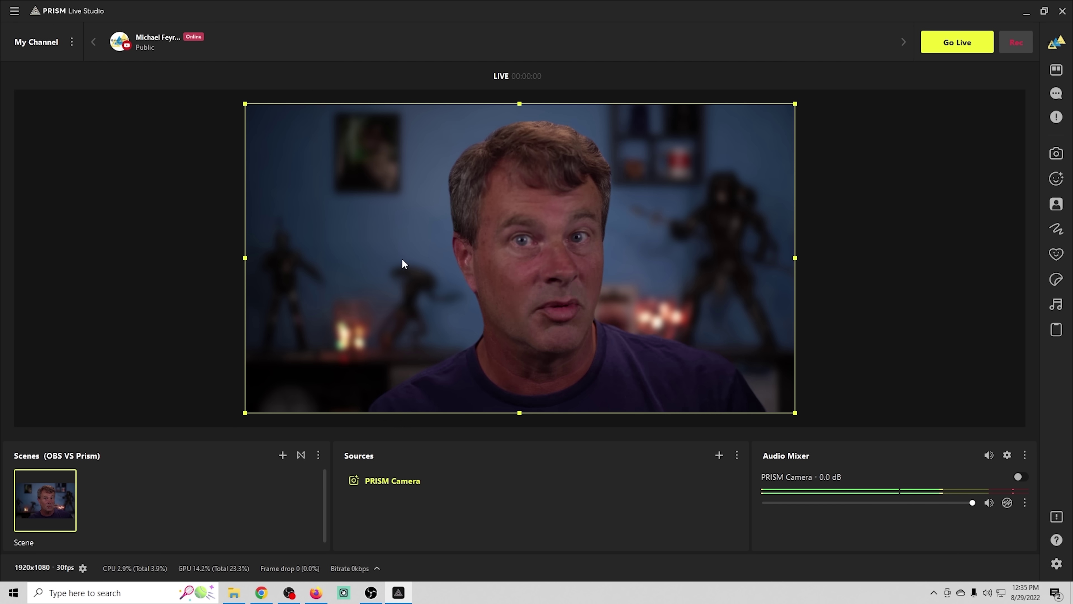
# Turn on beauty effects for the PRISM Camera source
pyautogui.click(1056, 178)
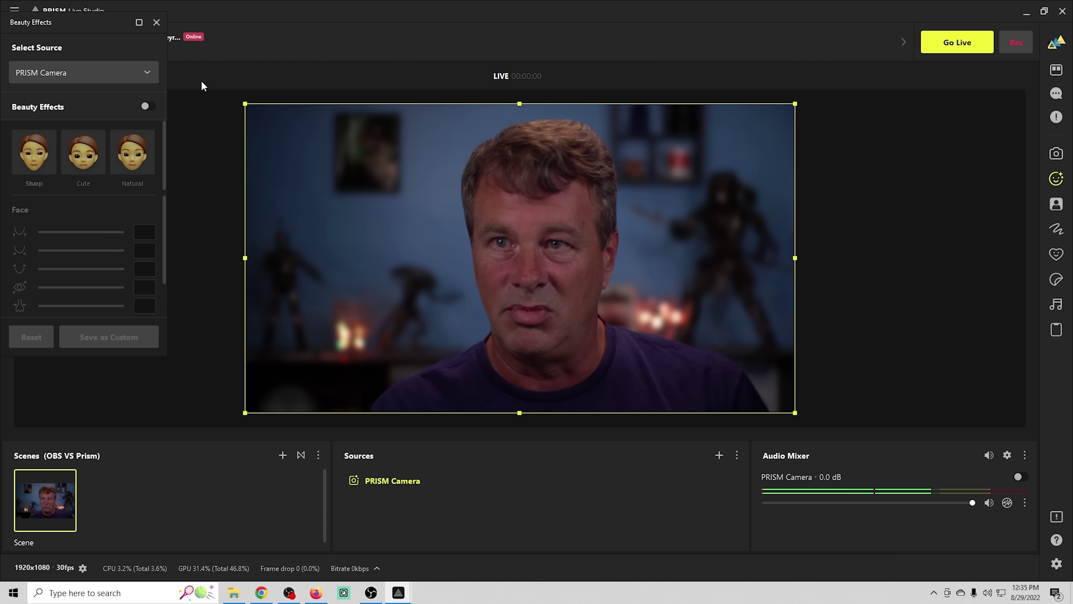
pyautogui.moveTo(73, 24); pyautogui.dragTo(140, 101)
pyautogui.click(116, 150)
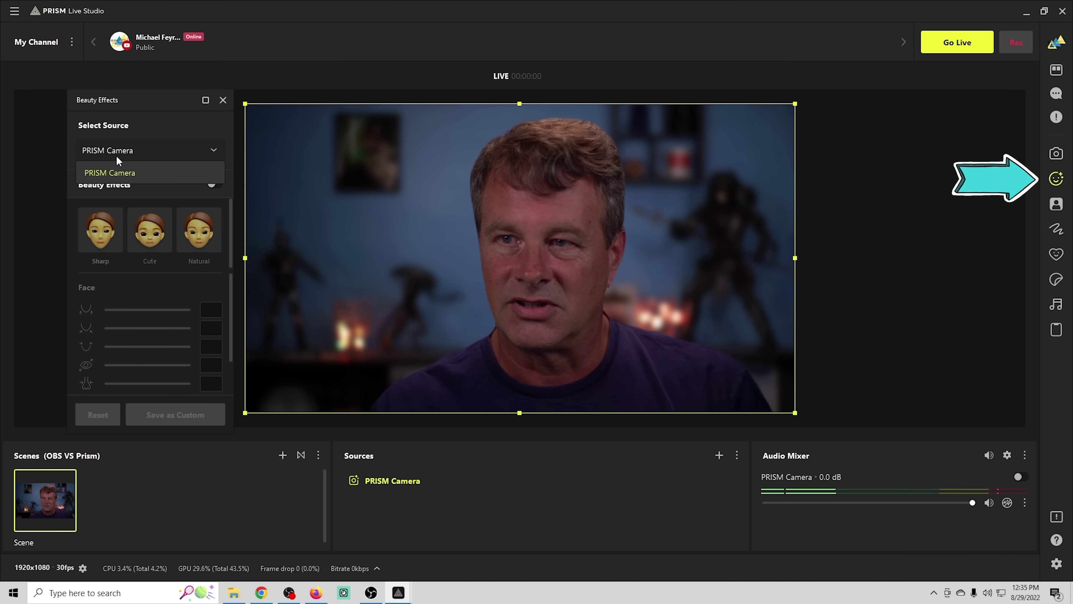
pyautogui.click(150, 123)
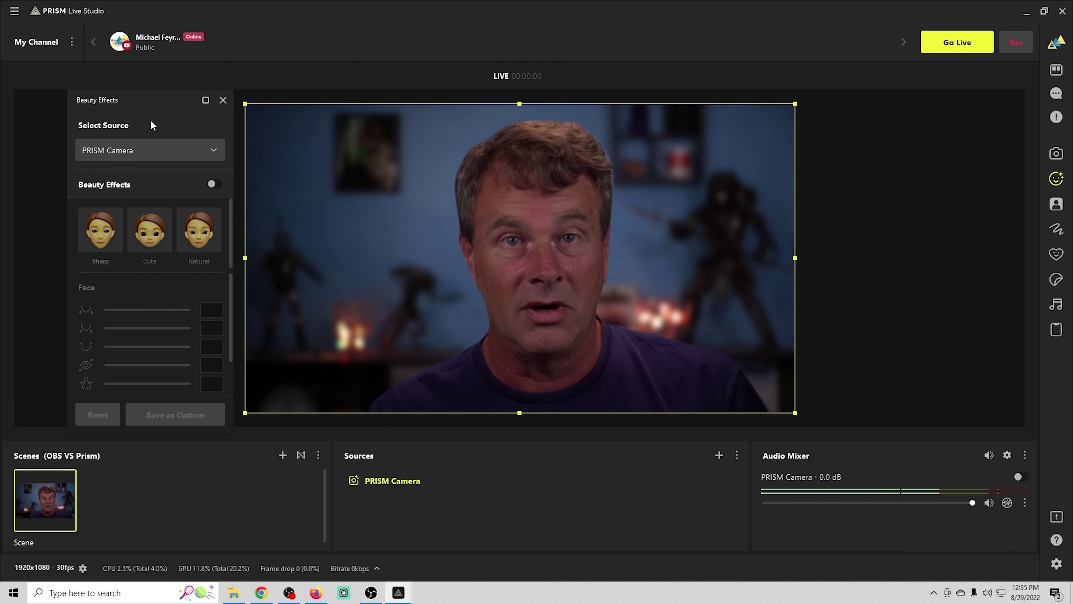
pyautogui.click(211, 183)
# Try the Cute, Sharp and Natural presets and lower the first face adjustment to 4
pyautogui.click(142, 239)
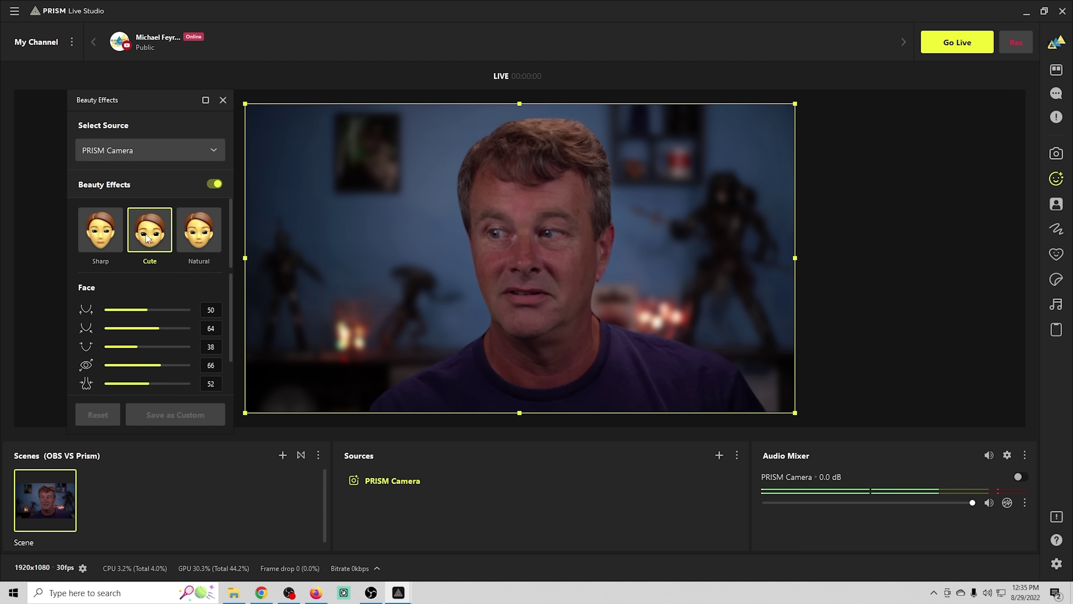
pyautogui.click(157, 236)
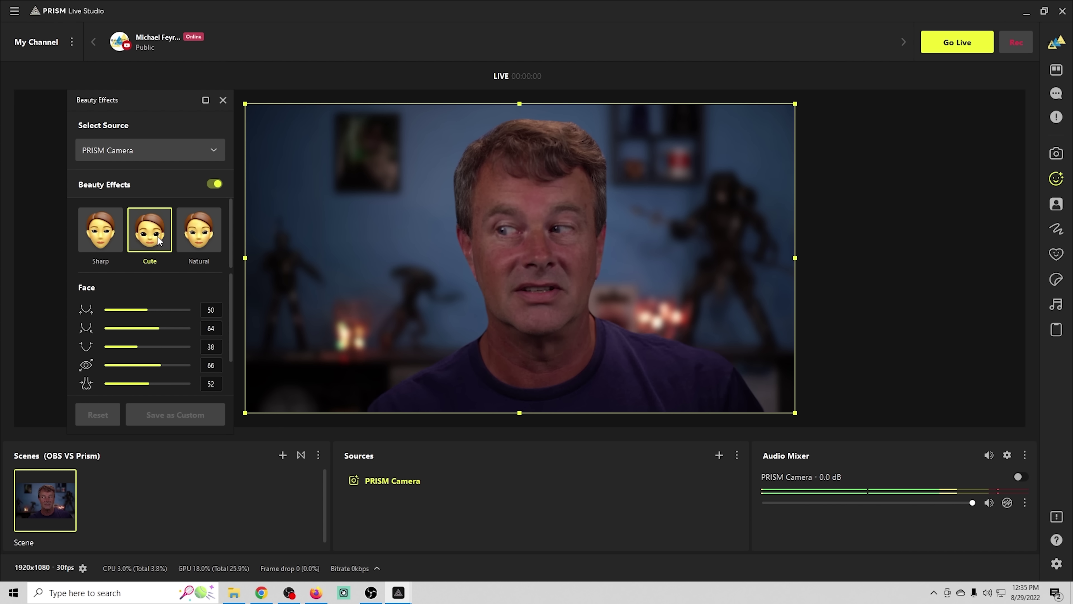
pyautogui.click(107, 235)
pyautogui.click(150, 233)
pyautogui.click(188, 237)
pyautogui.scroll(-1, 174, 307)
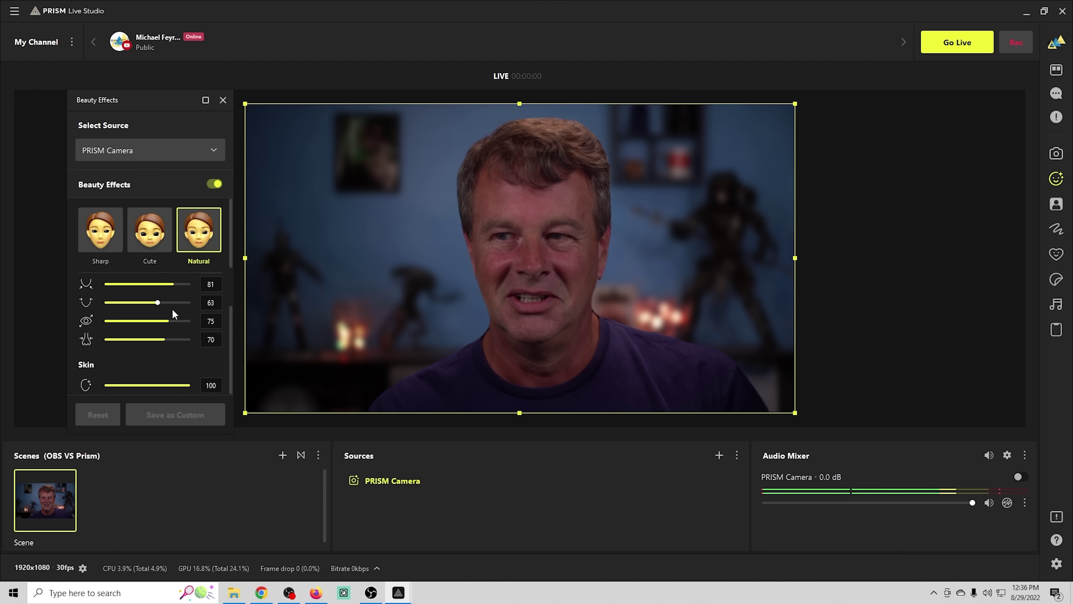
pyautogui.scroll(1, 180, 359)
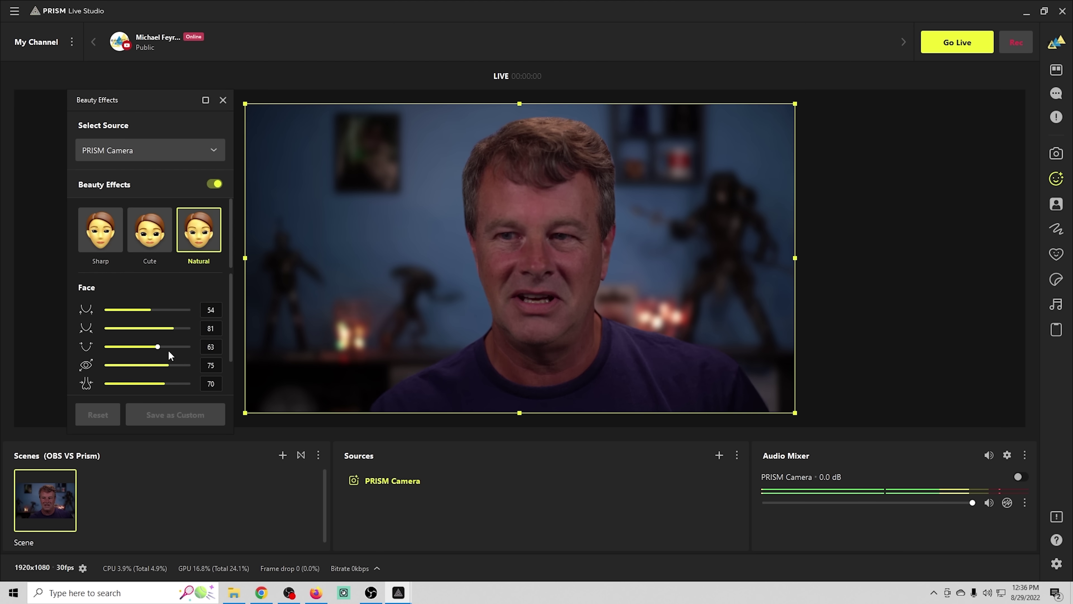
pyautogui.moveTo(151, 307); pyautogui.dragTo(109, 311)
# Settle on the Sharp beauty preset, then switch to OBS Studio
pyautogui.click(151, 244)
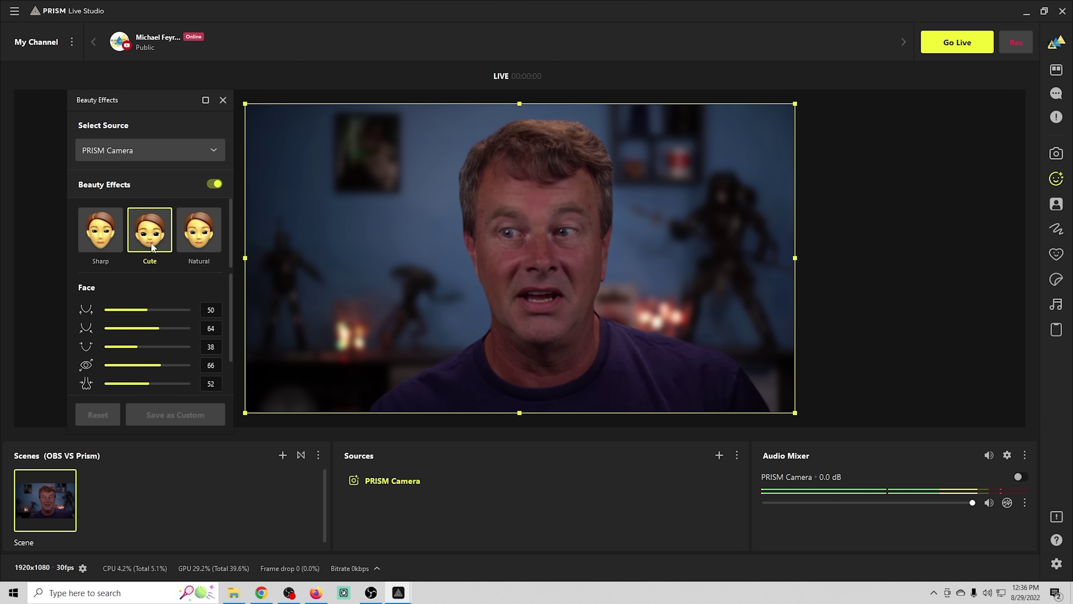
pyautogui.click(105, 240)
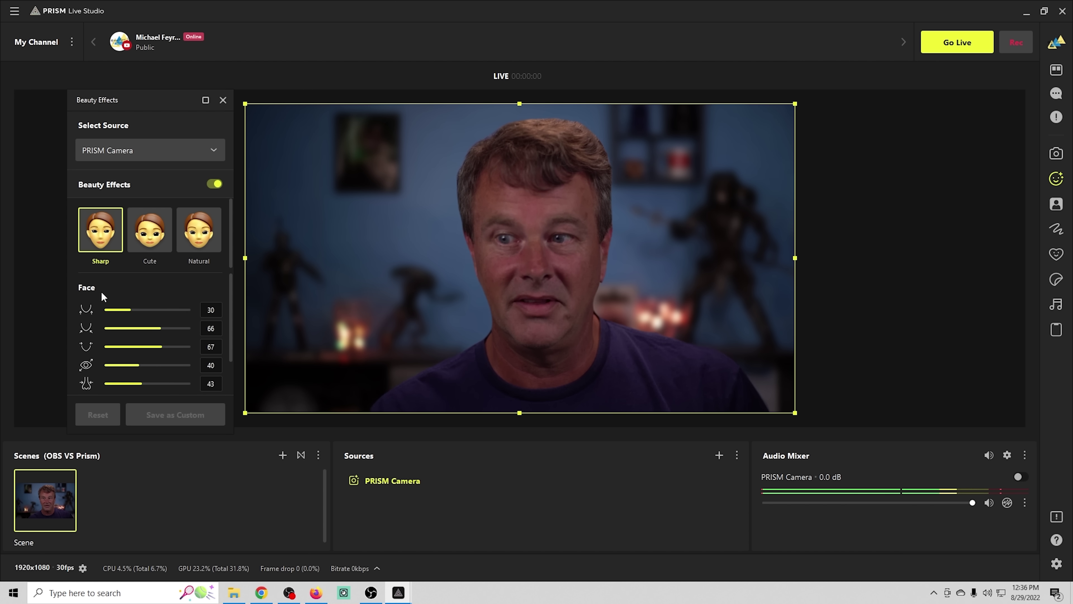
pyautogui.scroll(-1, 149, 340)
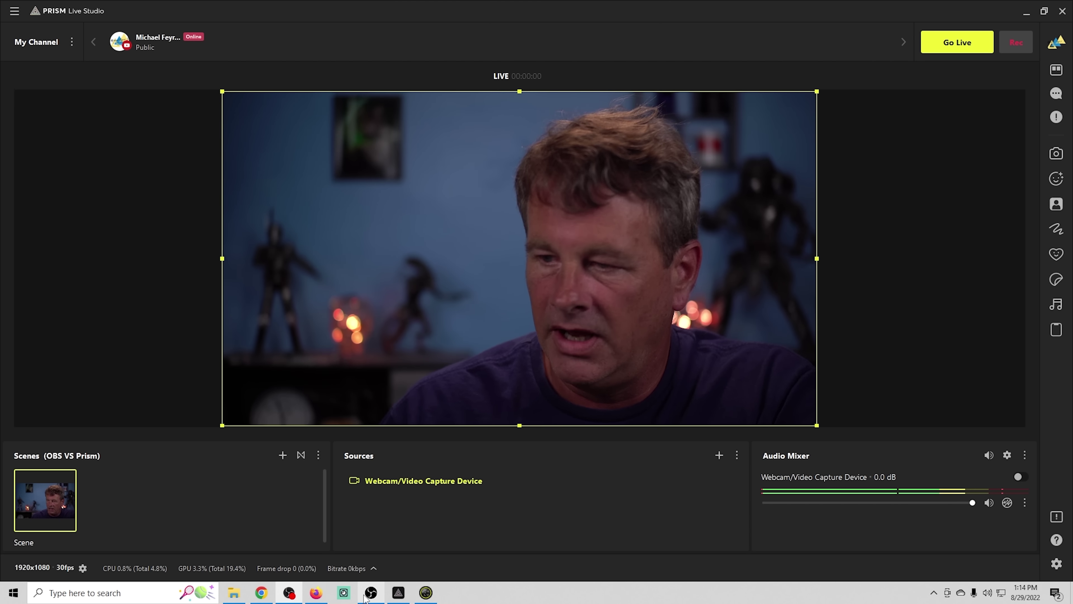
pyautogui.click(366, 594)
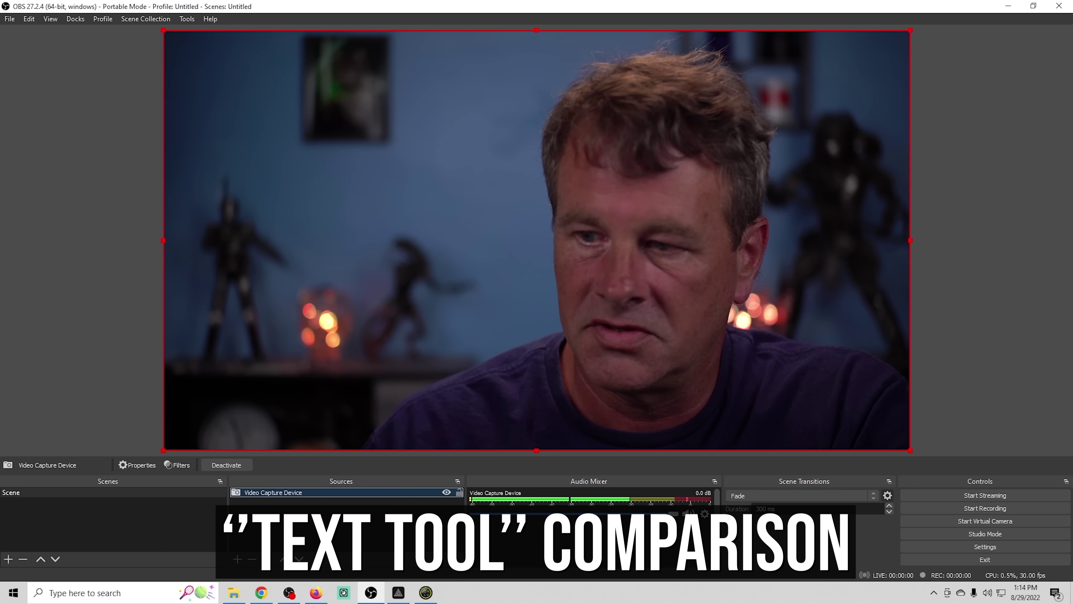
# Add a Text (GDI+) source reading 'Hello'
pyautogui.click(237, 558)
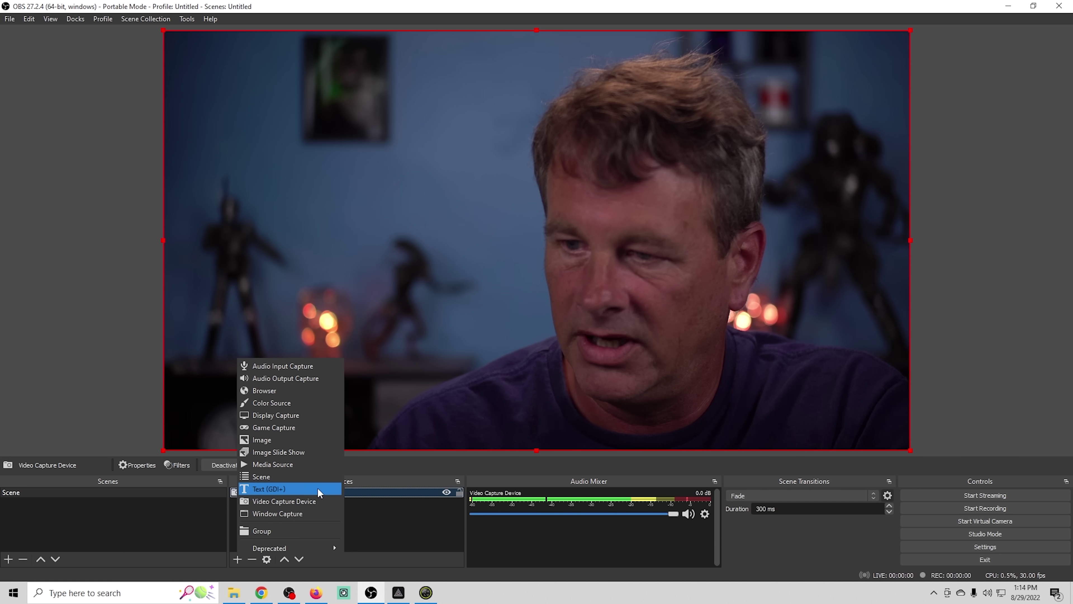
pyautogui.click(299, 487)
pyautogui.click(569, 373)
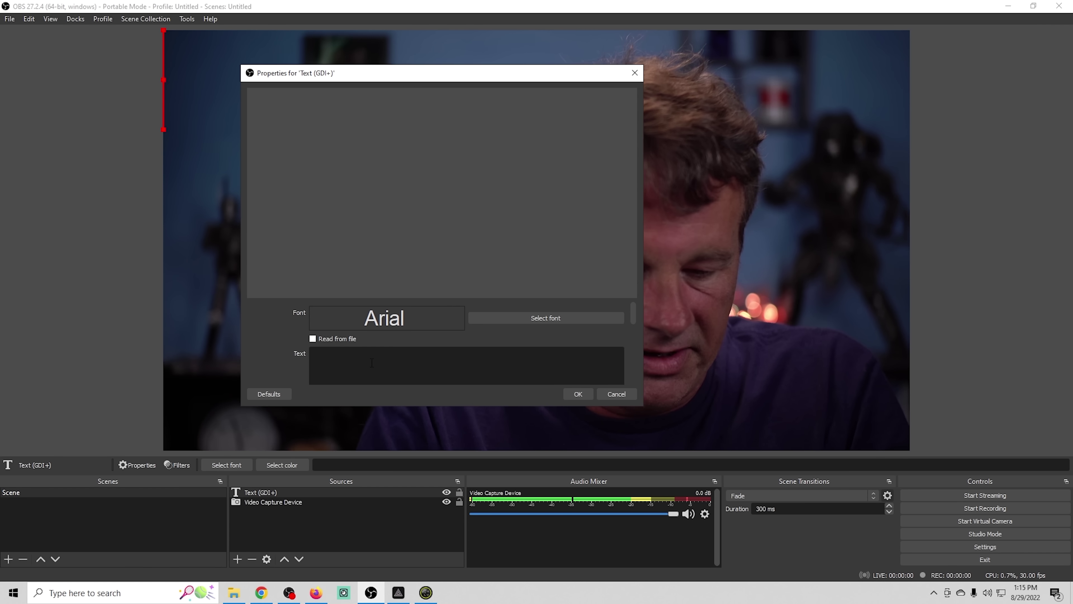
pyautogui.write('Hello')
# Set the text font to Aldo the Apache at size 36
pyautogui.click(548, 318)
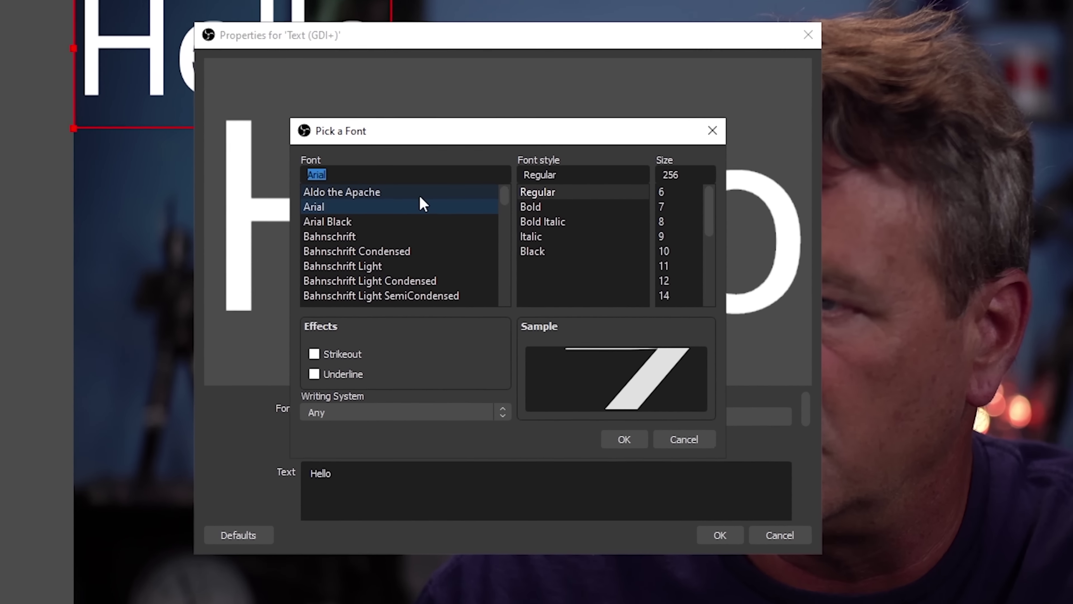
pyautogui.click(416, 189)
pyautogui.moveTo(522, 211); pyautogui.dragTo(531, 175)
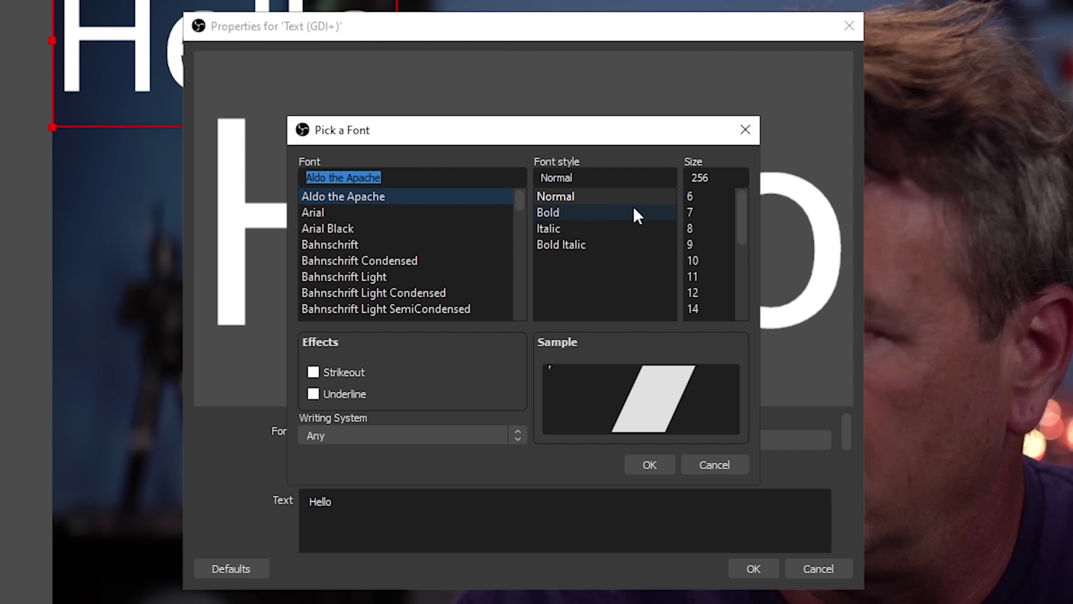
pyautogui.moveTo(743, 223); pyautogui.dragTo(741, 288)
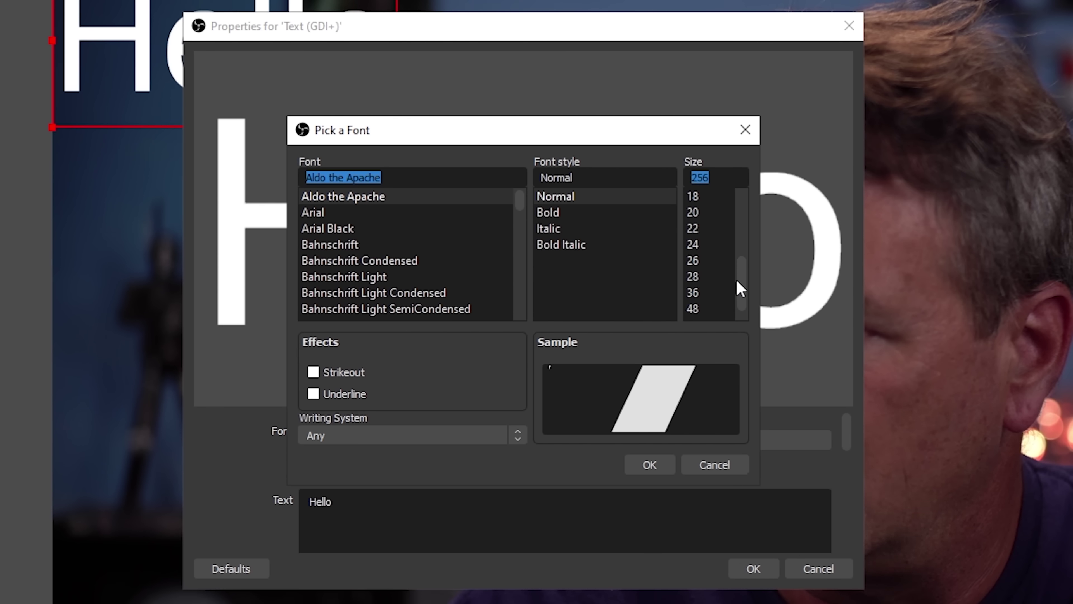
pyautogui.click(693, 292)
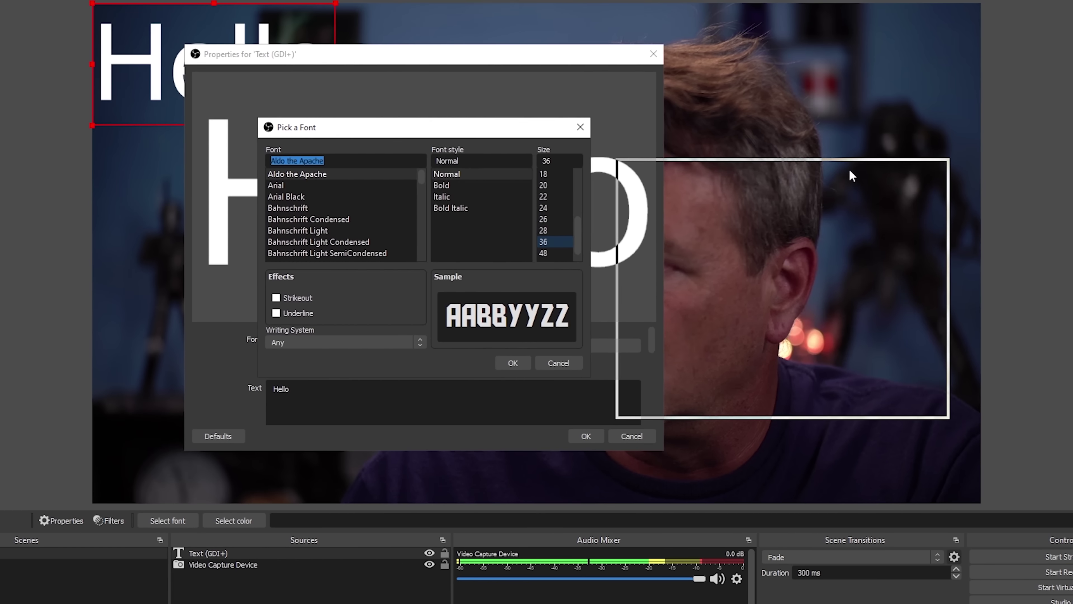
pyautogui.press('Return')
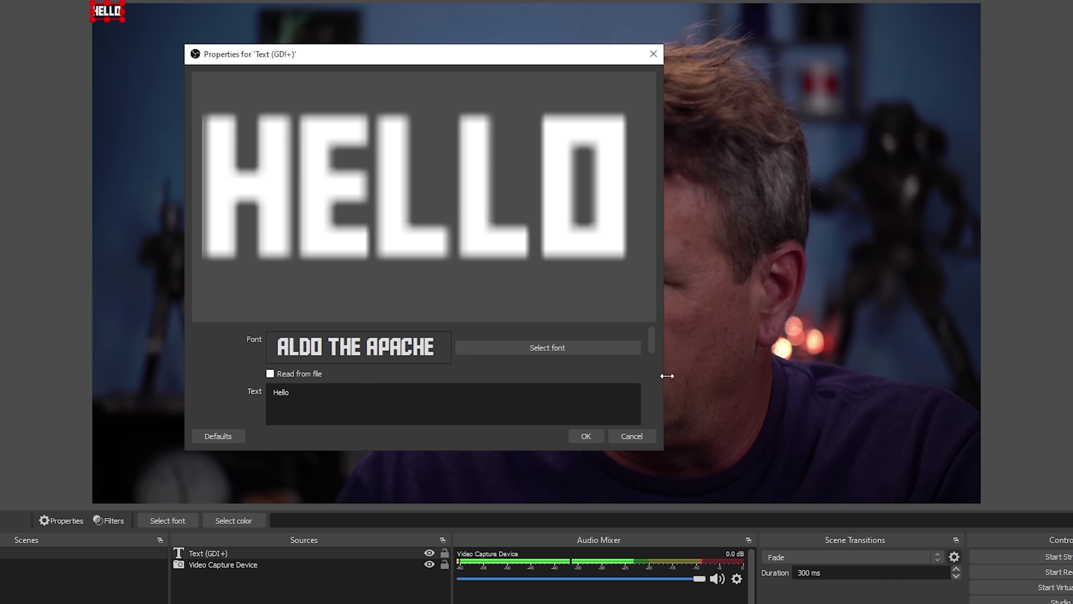
# Try Uppercase text transform, then set it back to None
pyautogui.moveTo(651, 344); pyautogui.dragTo(651, 348)
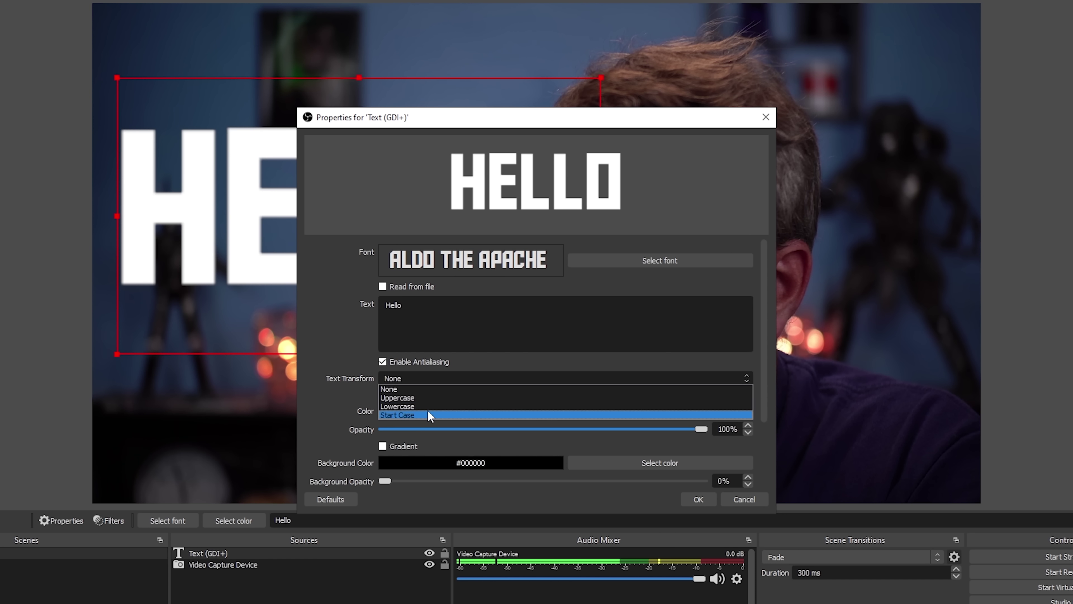
pyautogui.click(418, 400)
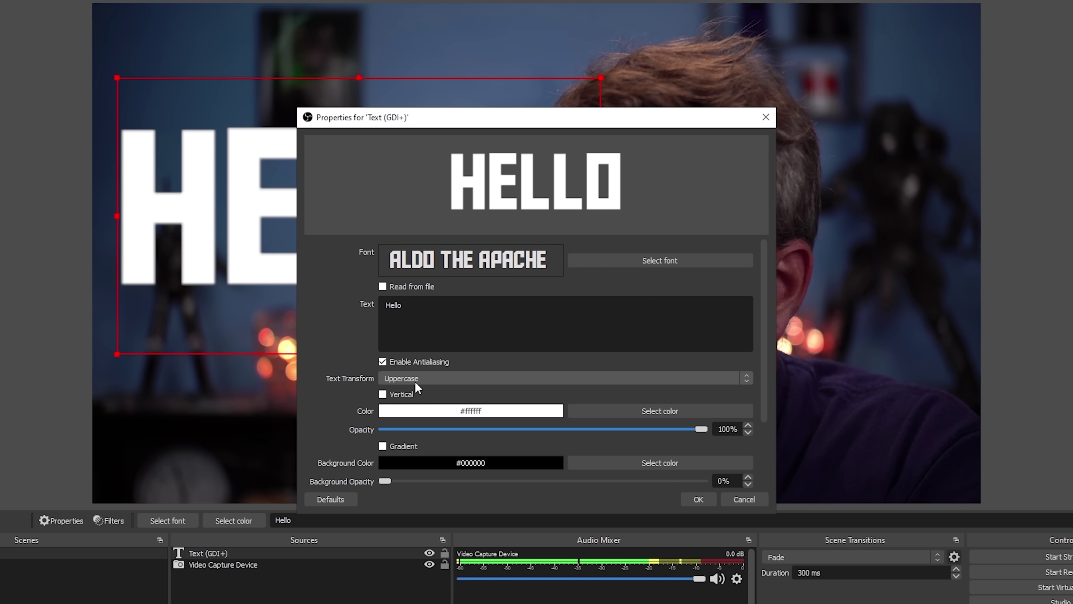
pyautogui.click(415, 380)
pyautogui.click(359, 383)
pyautogui.click(402, 376)
pyautogui.click(403, 388)
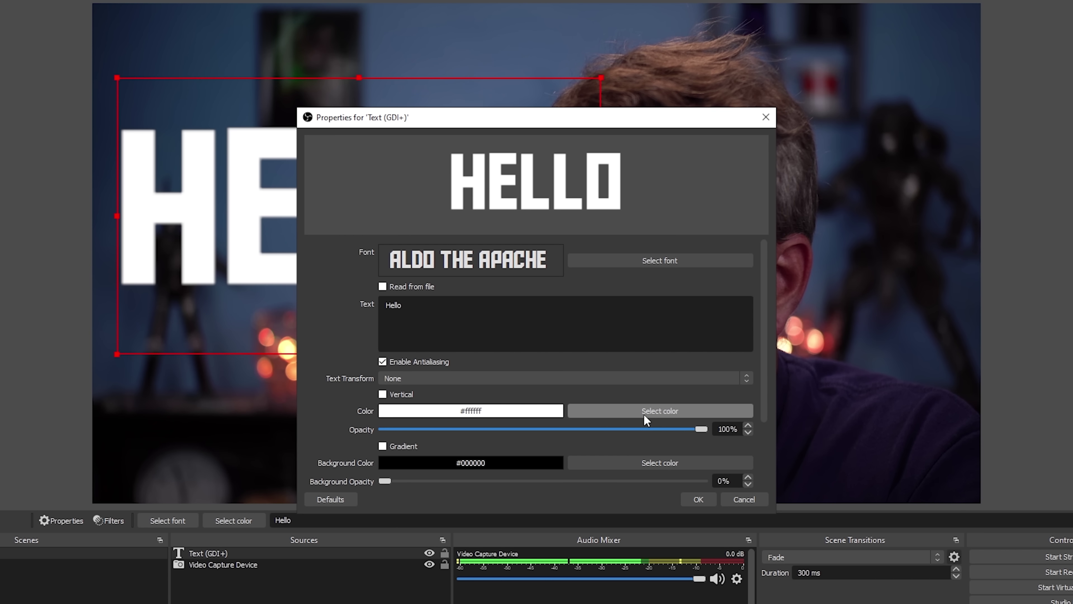
# Color the text yellow #fff940 and return the background opacity to 0%
pyautogui.click(659, 411)
pyautogui.click(651, 241)
pyautogui.click(630, 437)
pyautogui.scroll(-3, 672, 388)
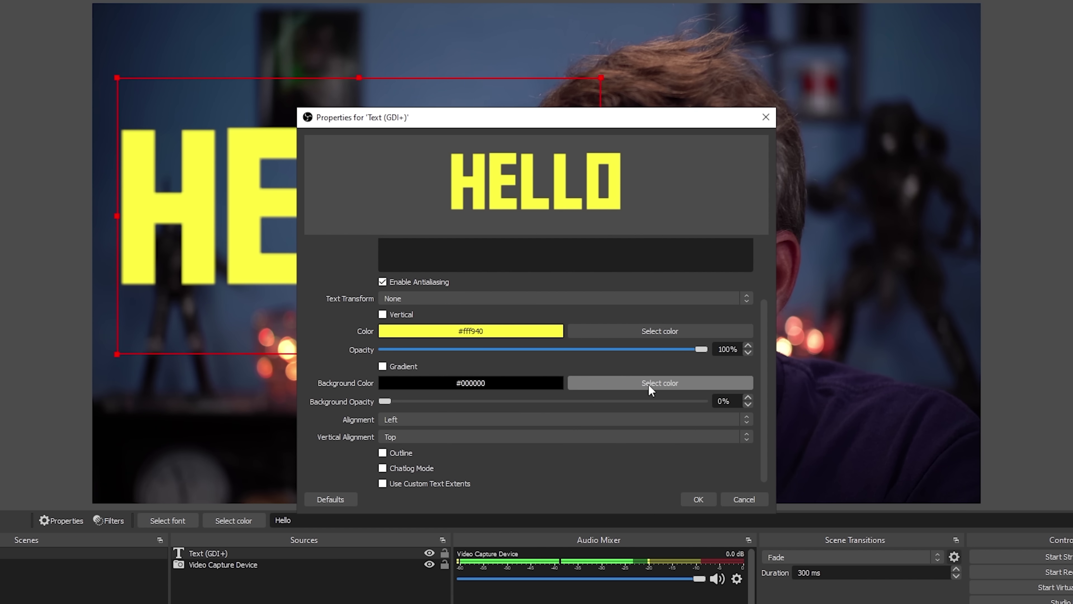
pyautogui.moveTo(390, 400); pyautogui.dragTo(638, 411)
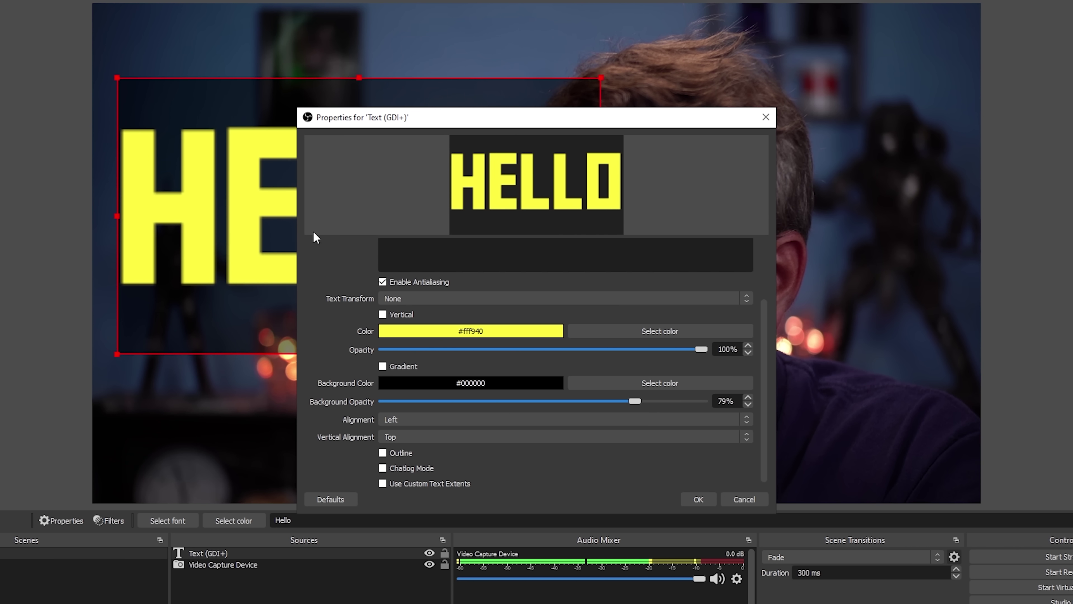
pyautogui.moveTo(636, 402); pyautogui.dragTo(371, 405)
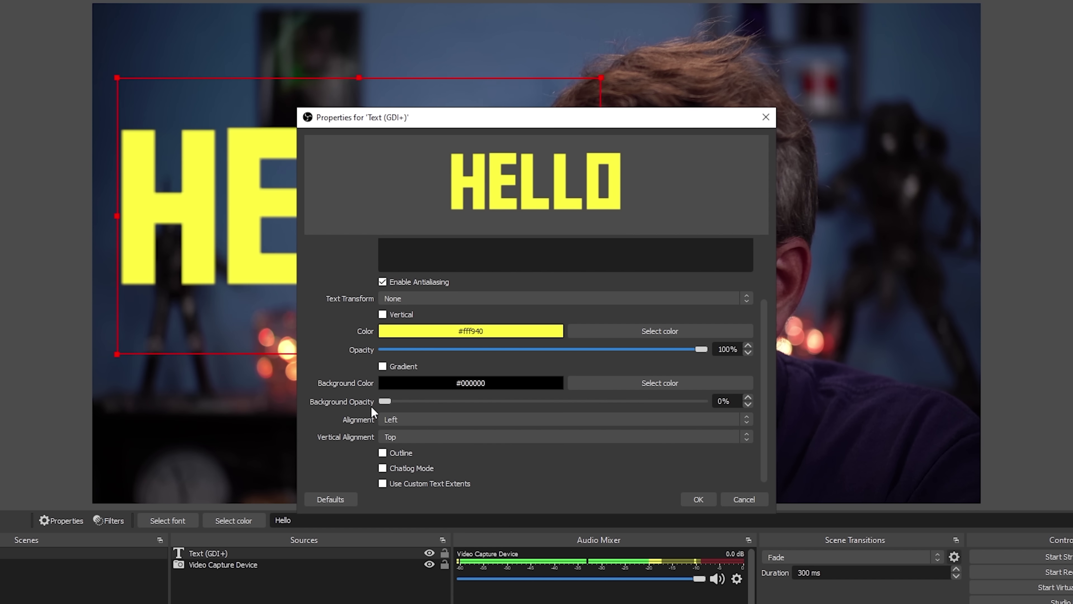
pyautogui.scroll(-1, 439, 451)
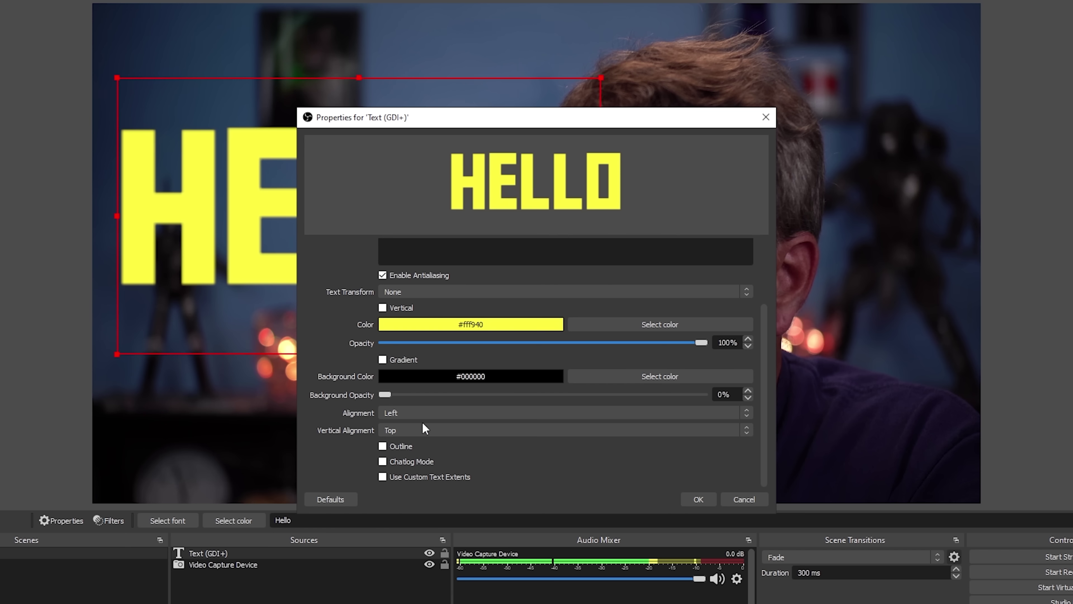
# Give the Hello text a blue #3425ff outline of size 3
pyautogui.click(383, 446)
pyautogui.scroll(-3, 420, 447)
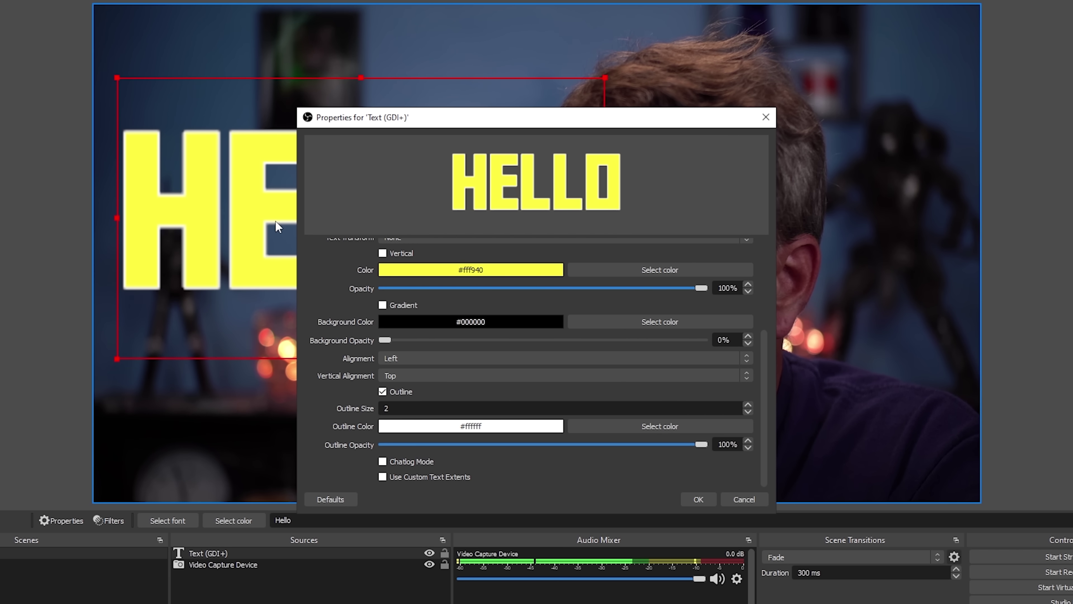
pyautogui.click(659, 426)
pyautogui.moveTo(581, 245); pyautogui.dragTo(576, 222)
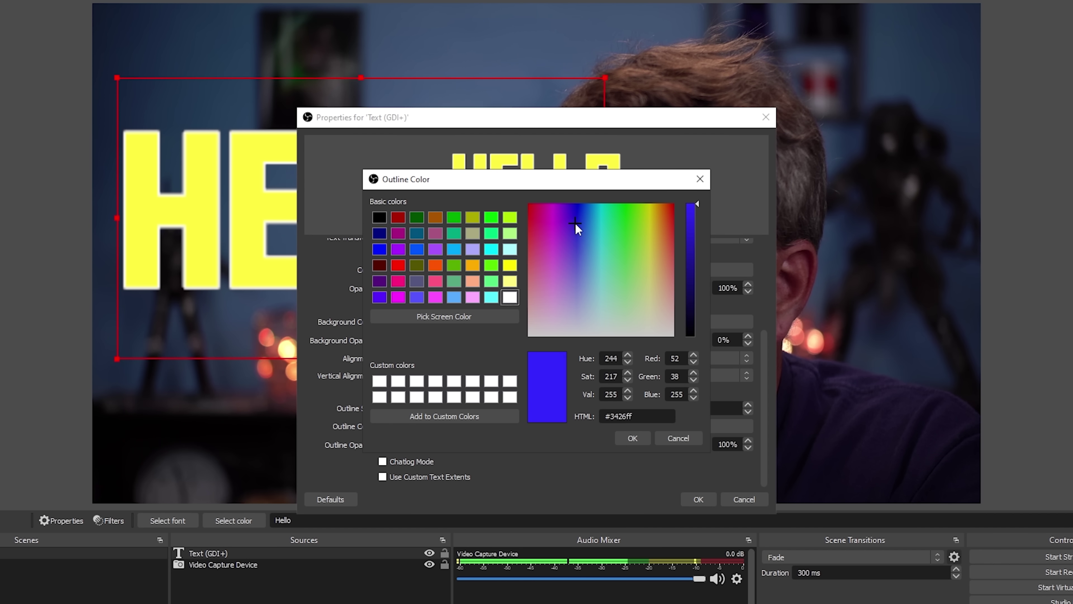
pyautogui.press('Return')
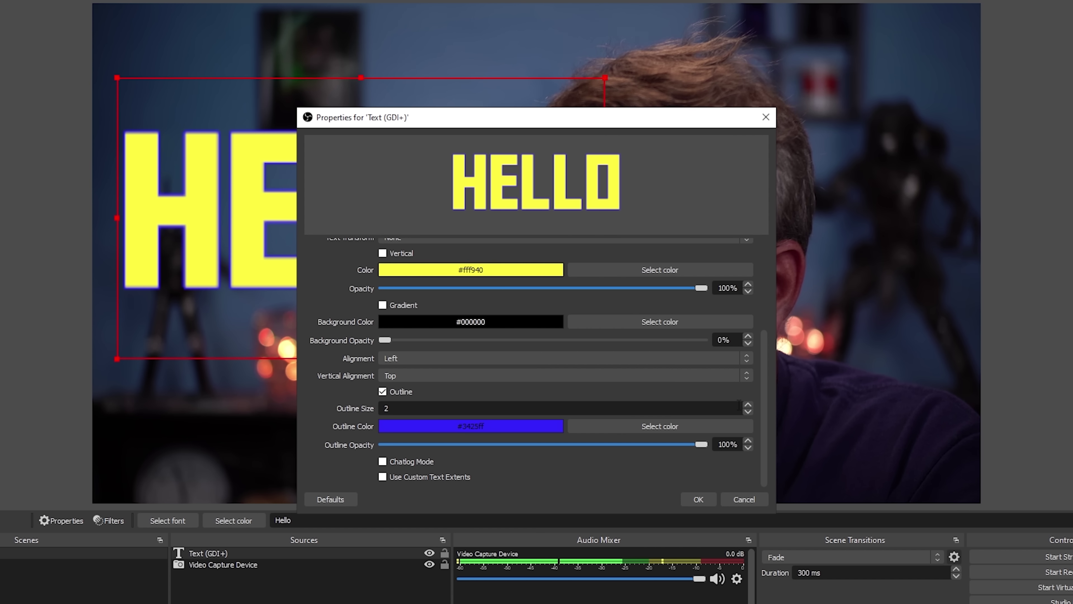
pyautogui.click(747, 404)
pyautogui.click(747, 405)
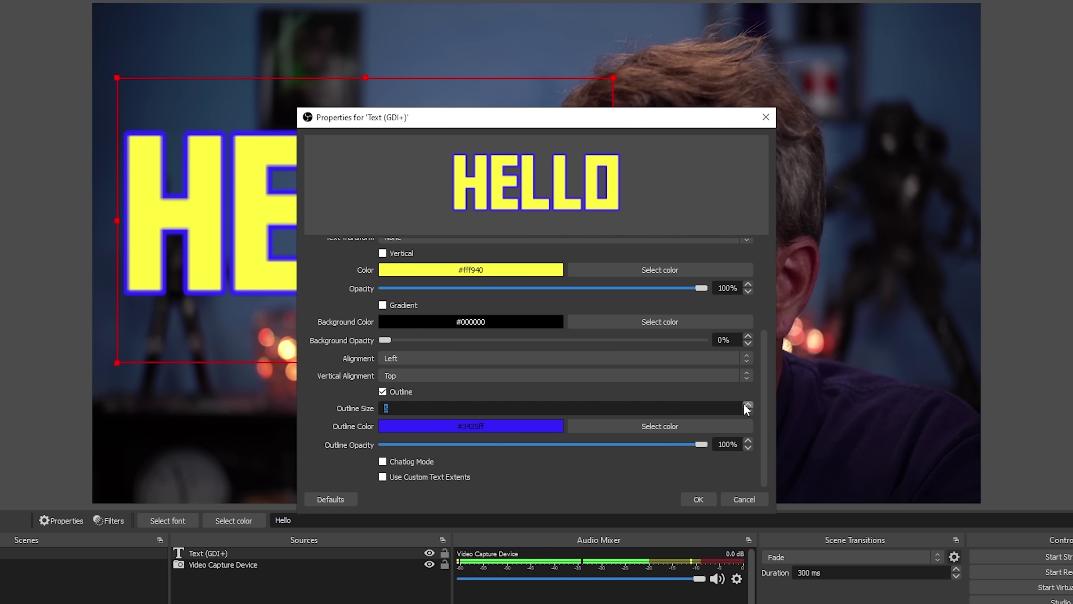
pyautogui.click(747, 412)
pyautogui.click(748, 411)
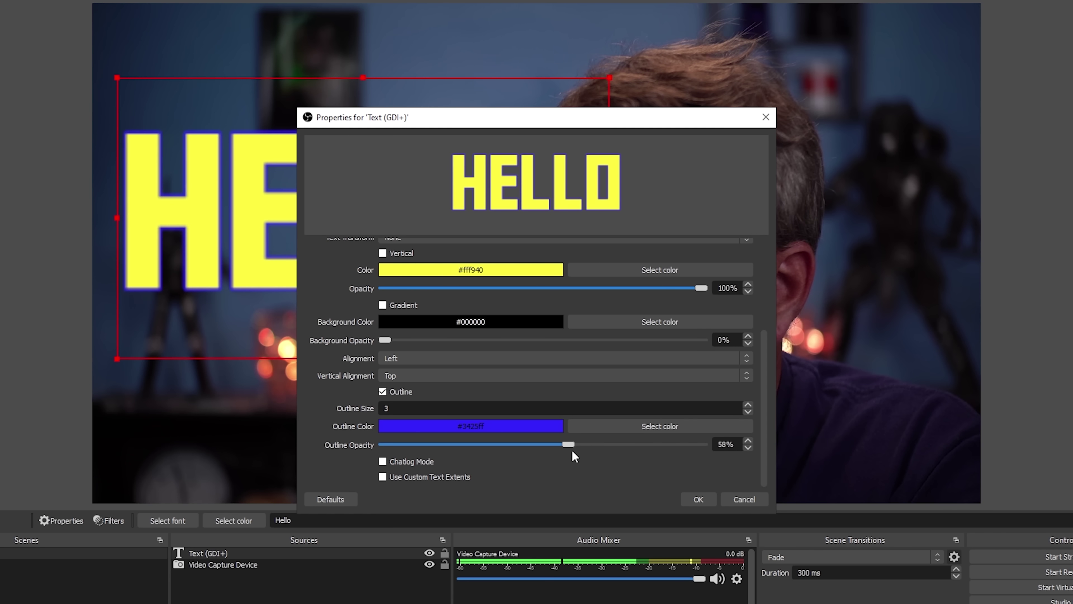
# Add a #45ff30 green gradient angled to 198° and confirm the text properties
pyautogui.scroll(2, 759, 442)
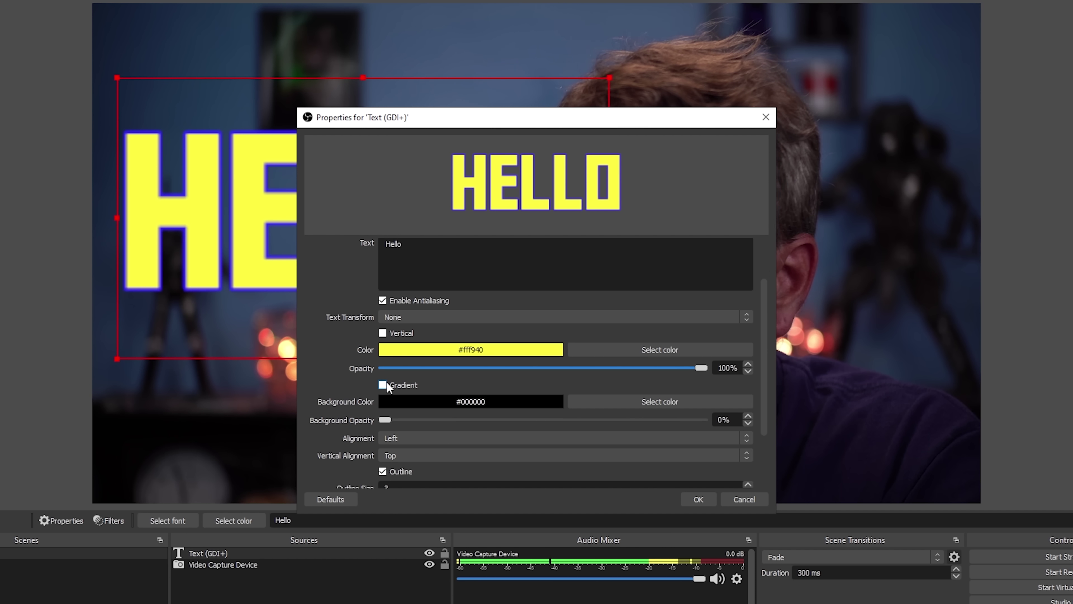
pyautogui.click(383, 385)
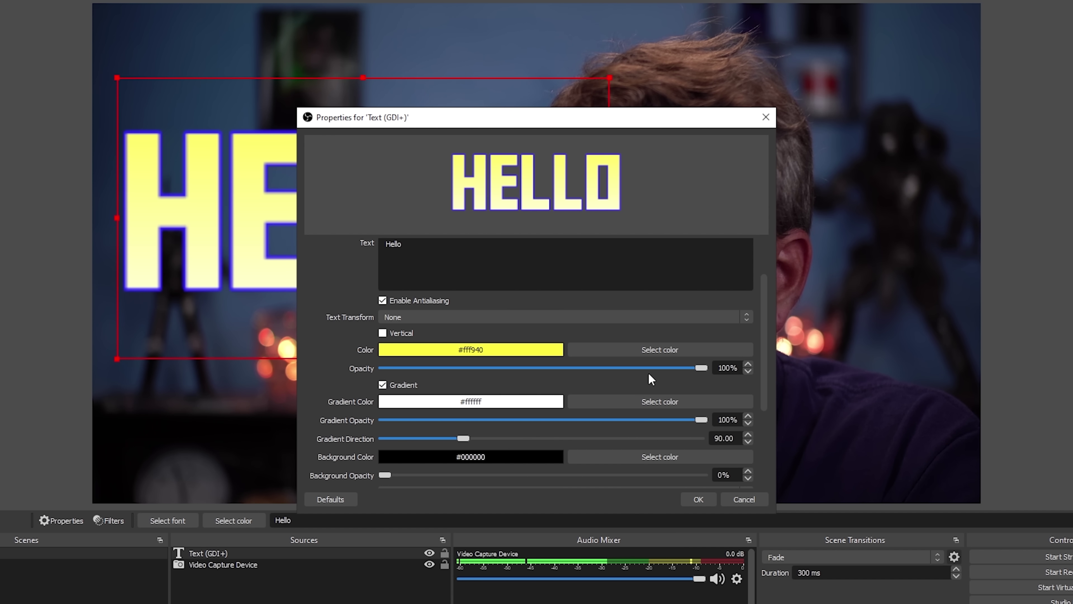
pyautogui.click(610, 402)
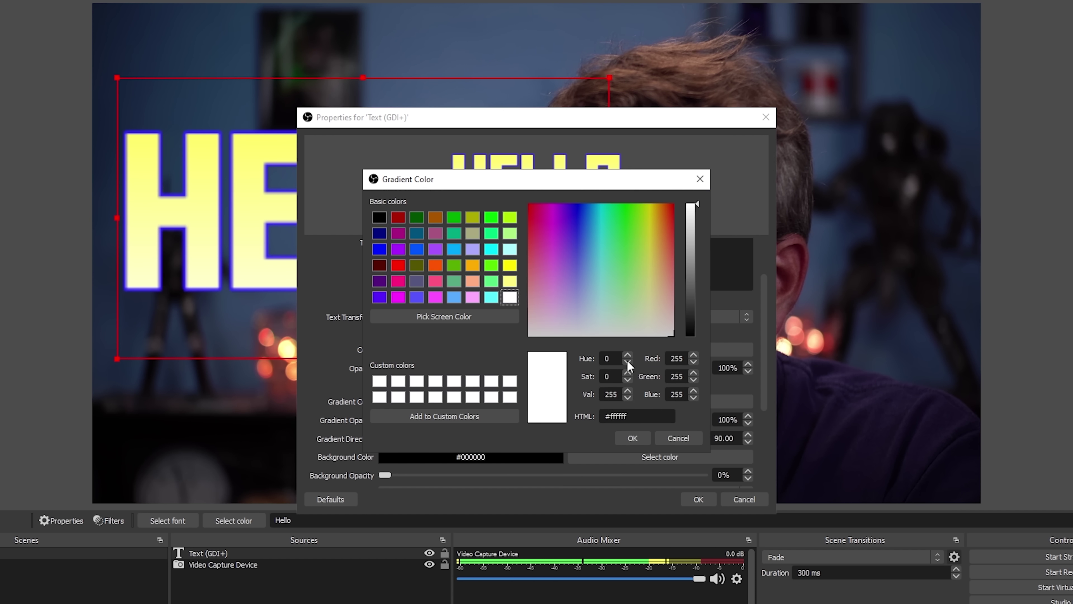
pyautogui.moveTo(613, 249); pyautogui.dragTo(627, 230)
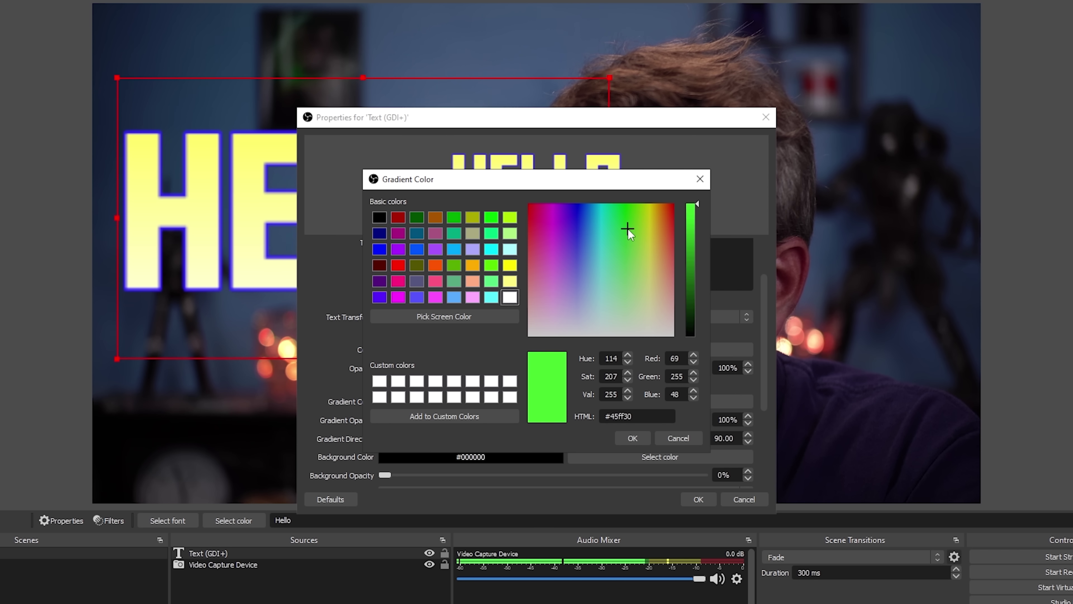
pyautogui.click(632, 438)
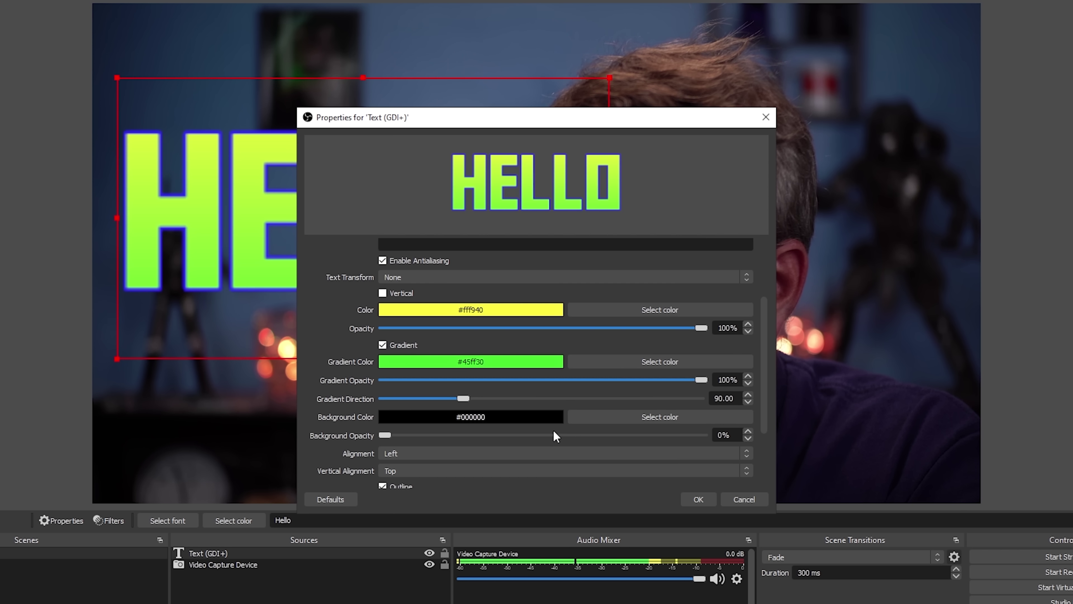
pyautogui.moveTo(456, 396); pyautogui.dragTo(550, 398)
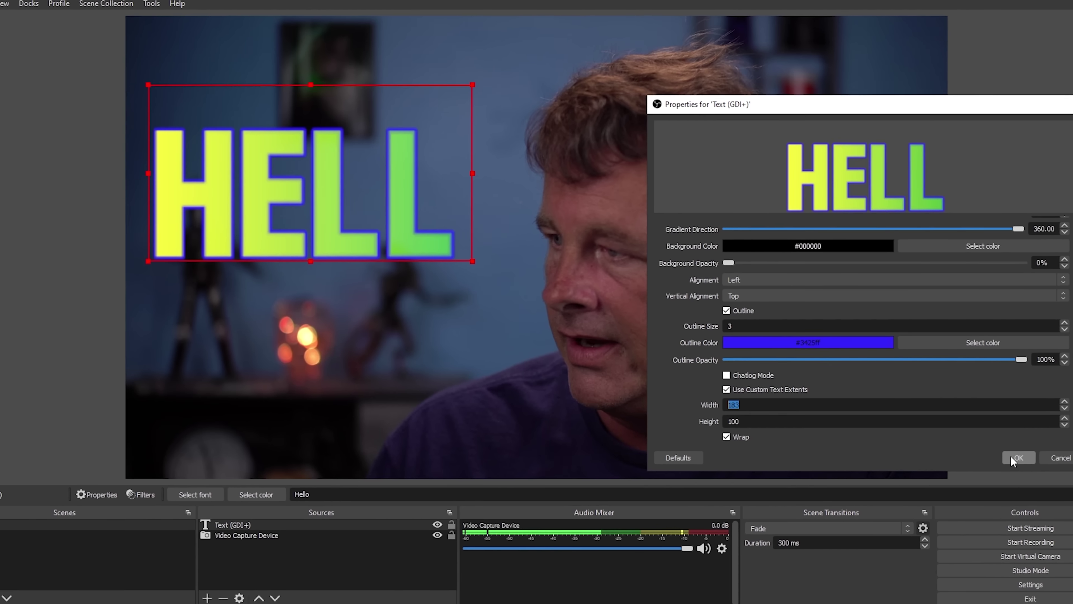
pyautogui.click(1016, 455)
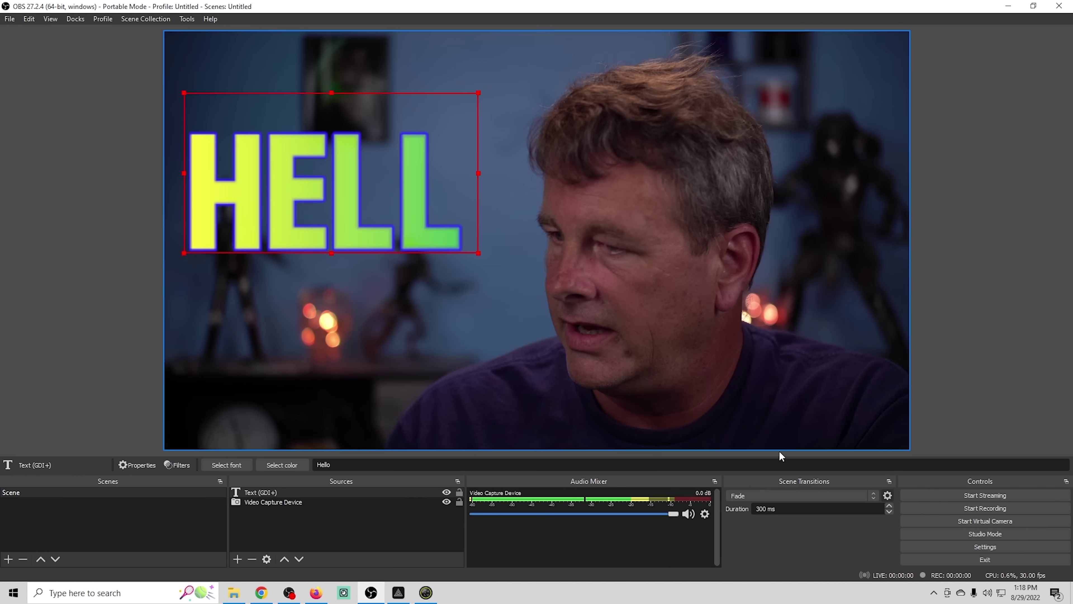
# Add a Scroll filter to the HELL text source and raise its horizontal speed
pyautogui.rightClick(317, 492)
pyautogui.click(338, 474)
pyautogui.click(309, 488)
pyautogui.click(354, 463)
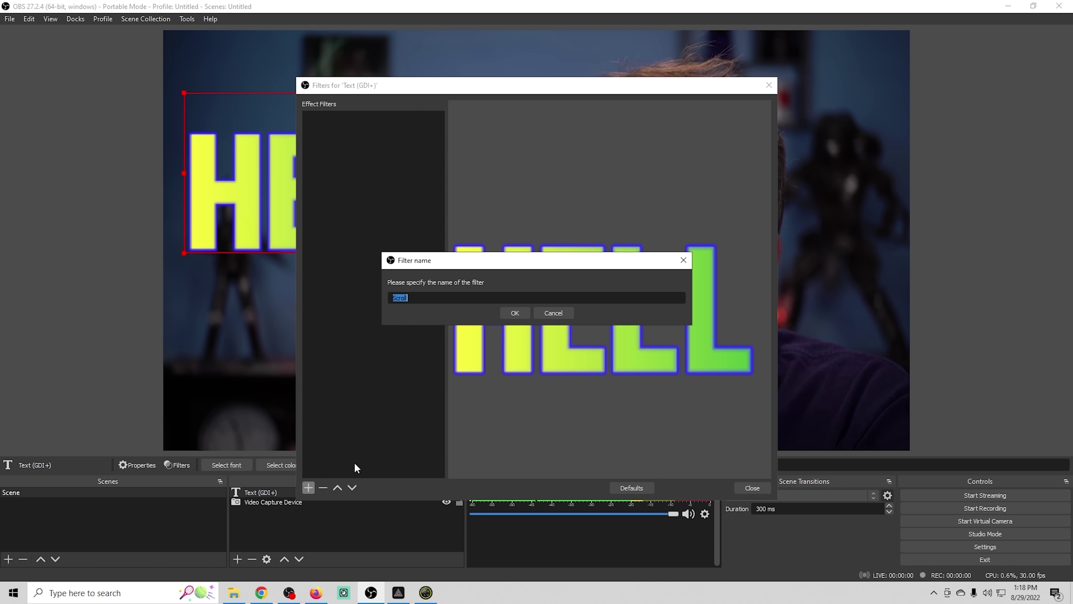
pyautogui.click(515, 312)
pyautogui.moveTo(613, 302); pyautogui.dragTo(619, 301)
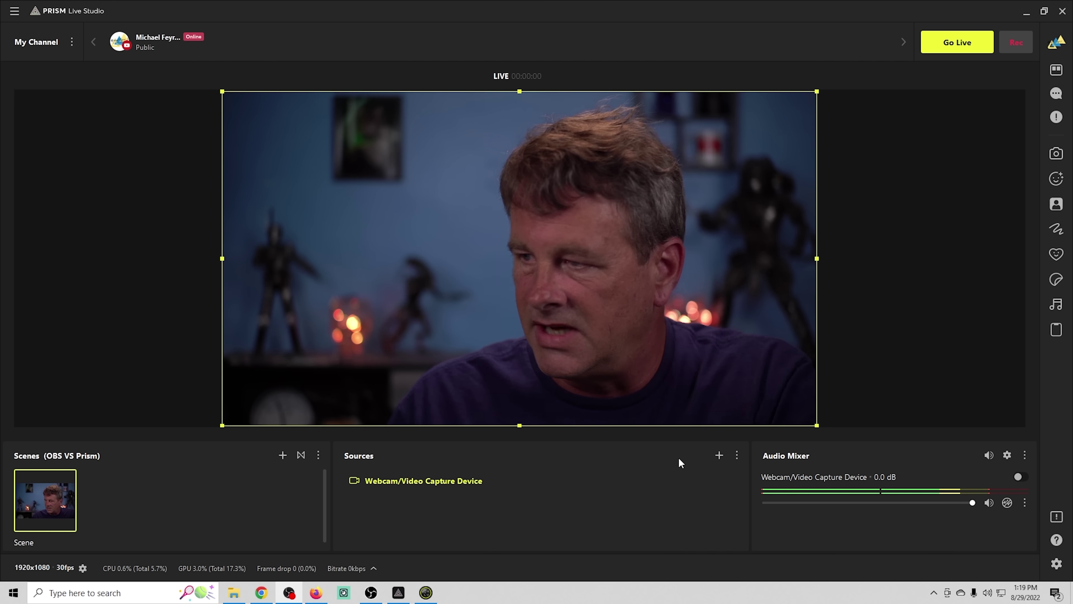
# Add a Text Template source using Simple Title and replace its text with 'Hello'
pyautogui.click(719, 455)
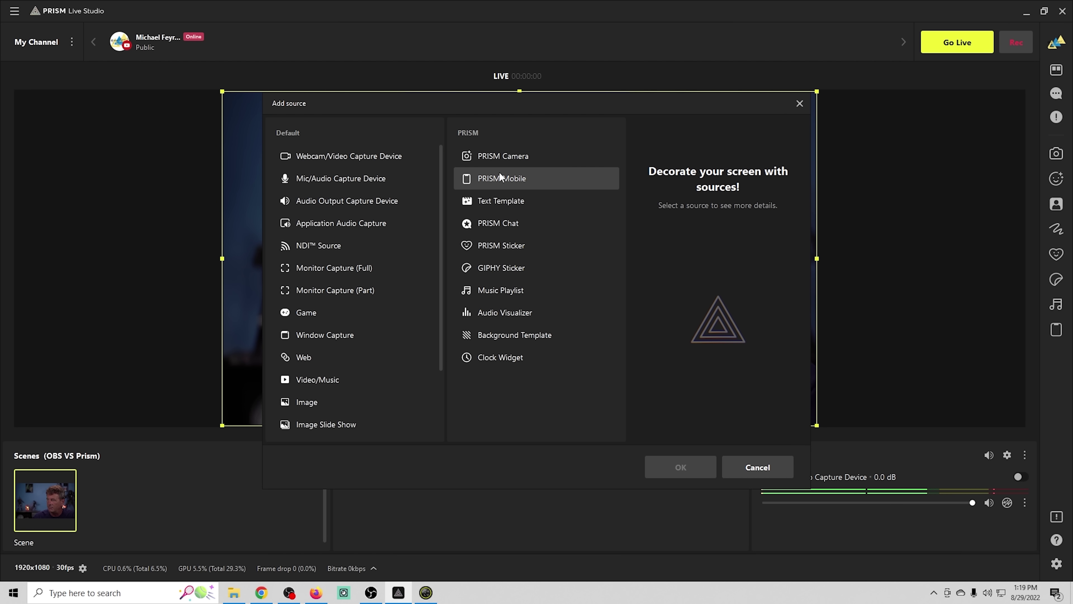
pyautogui.click(500, 201)
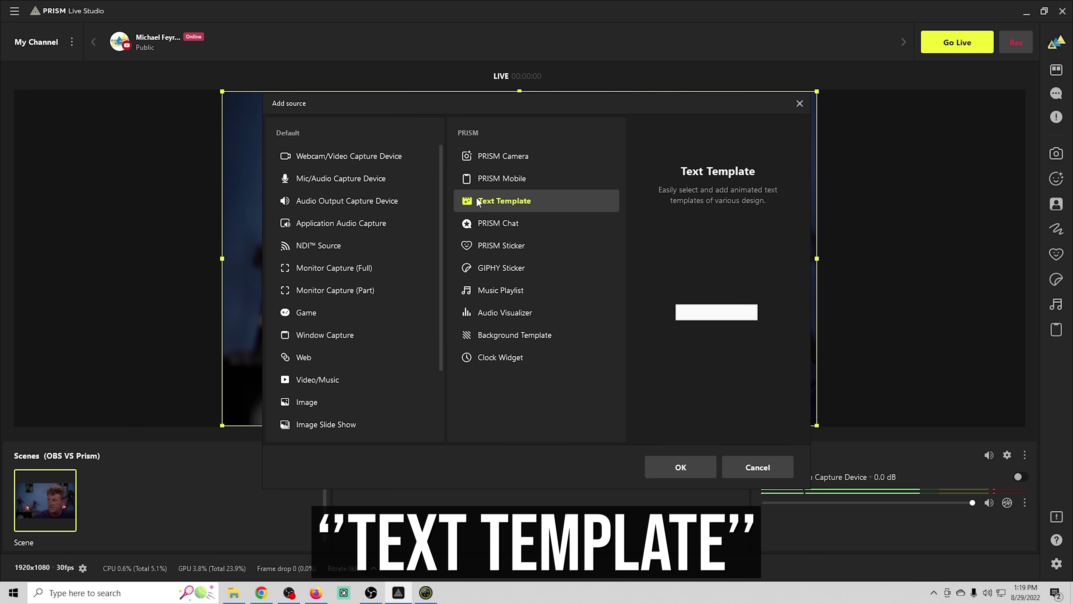
pyautogui.click(680, 467)
pyautogui.click(506, 381)
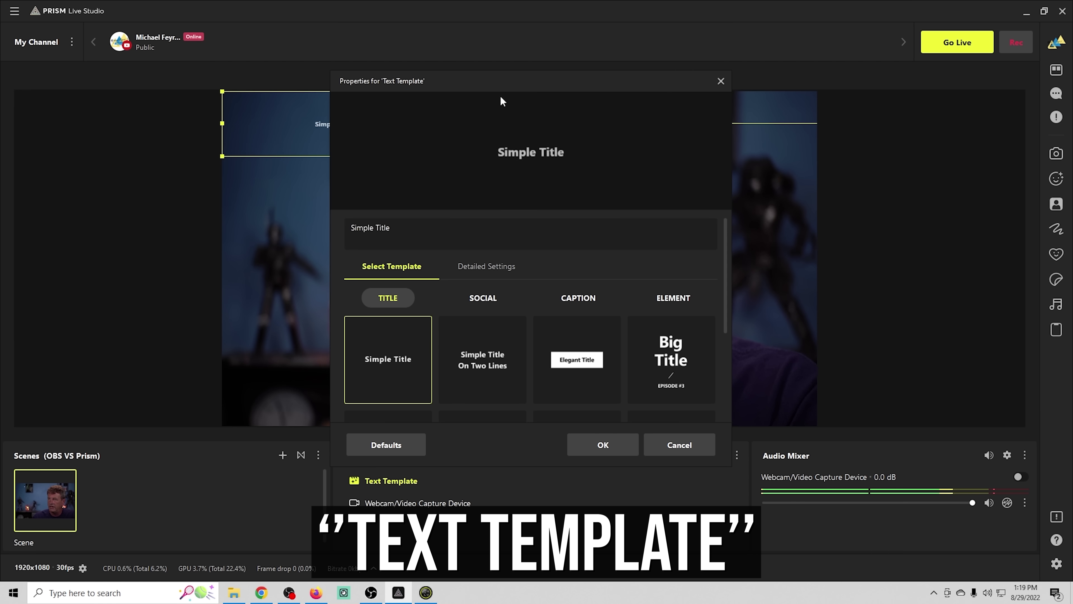
pyautogui.moveTo(500, 81); pyautogui.dragTo(671, 105)
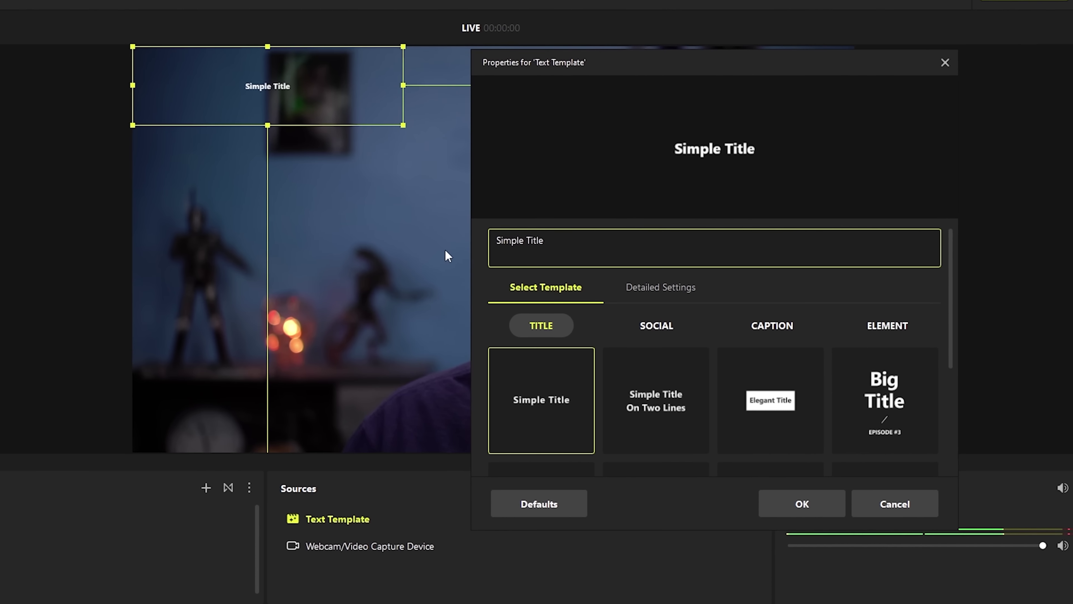
pyautogui.hotkey('ctrl', 'a')
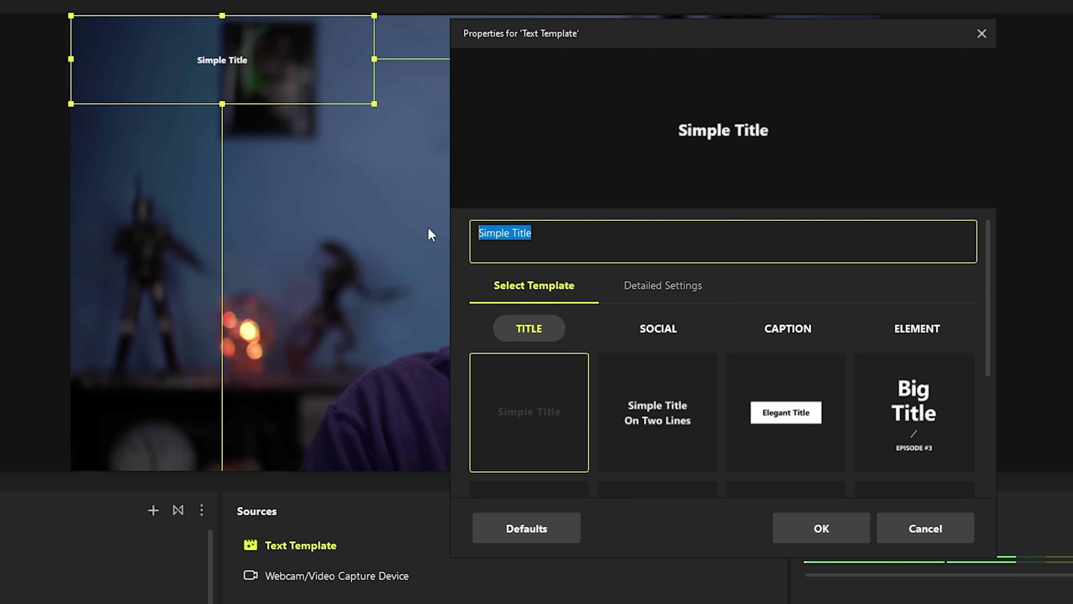
pyautogui.write('Hello')
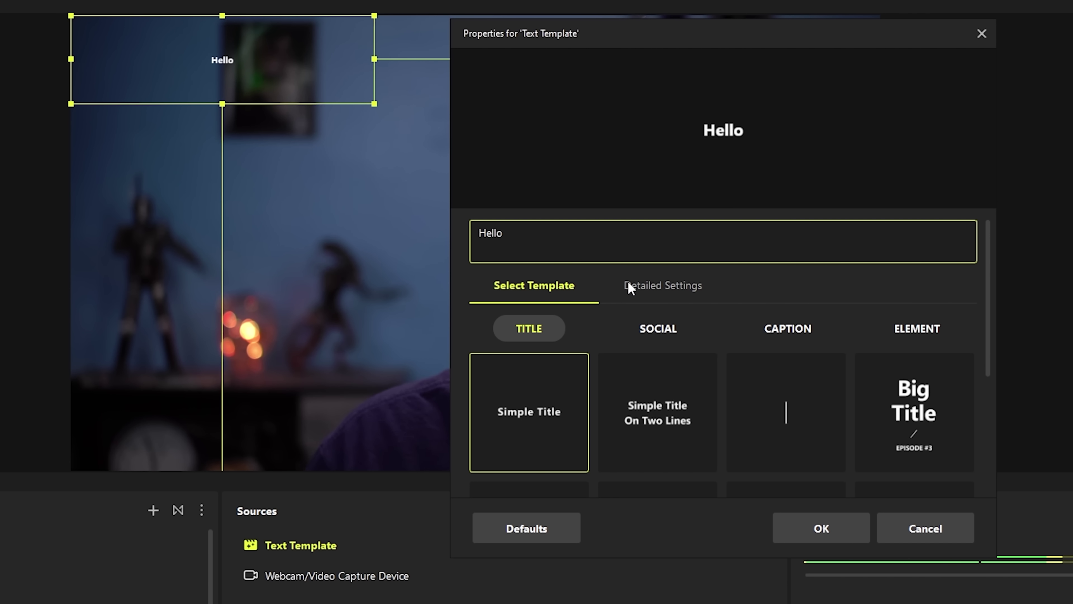
# Set the template font to Aldo the Apache Bold at size 72
pyautogui.click(634, 284)
pyautogui.click(796, 369)
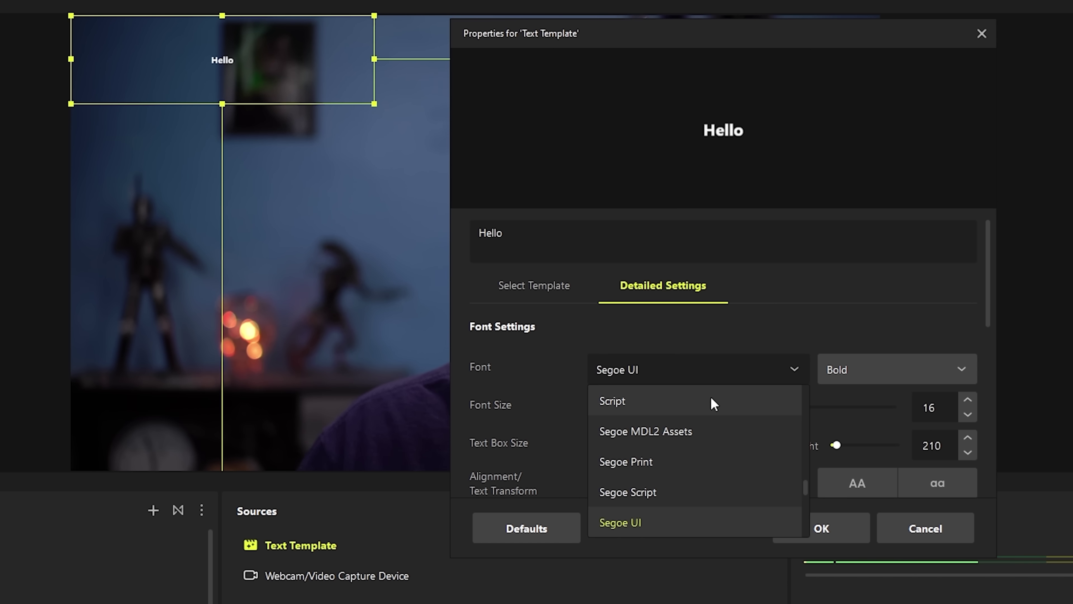
pyautogui.scroll(20, 697, 442)
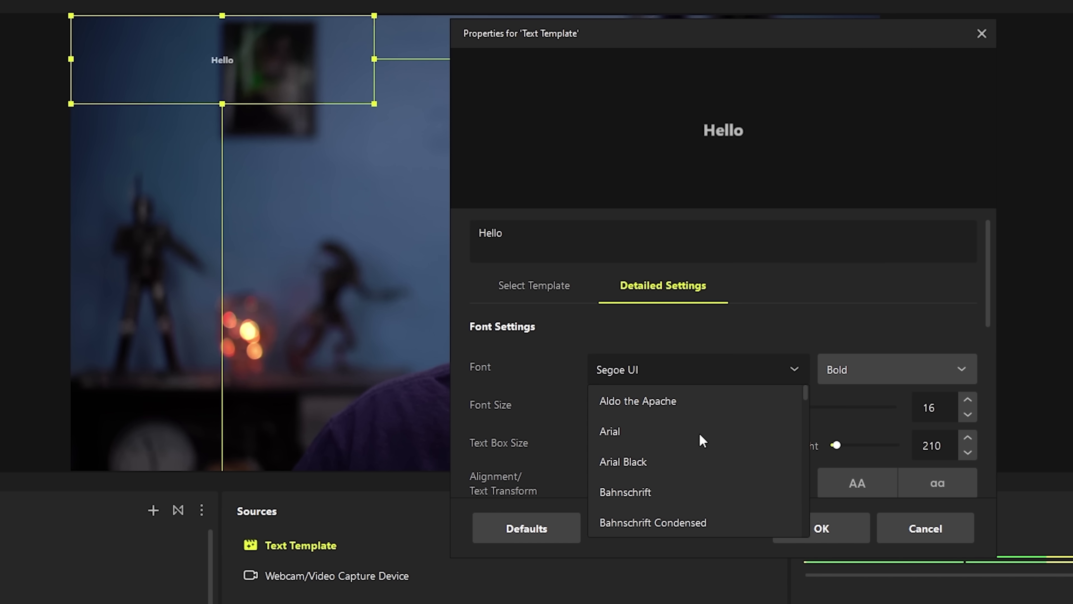
pyautogui.click(621, 392)
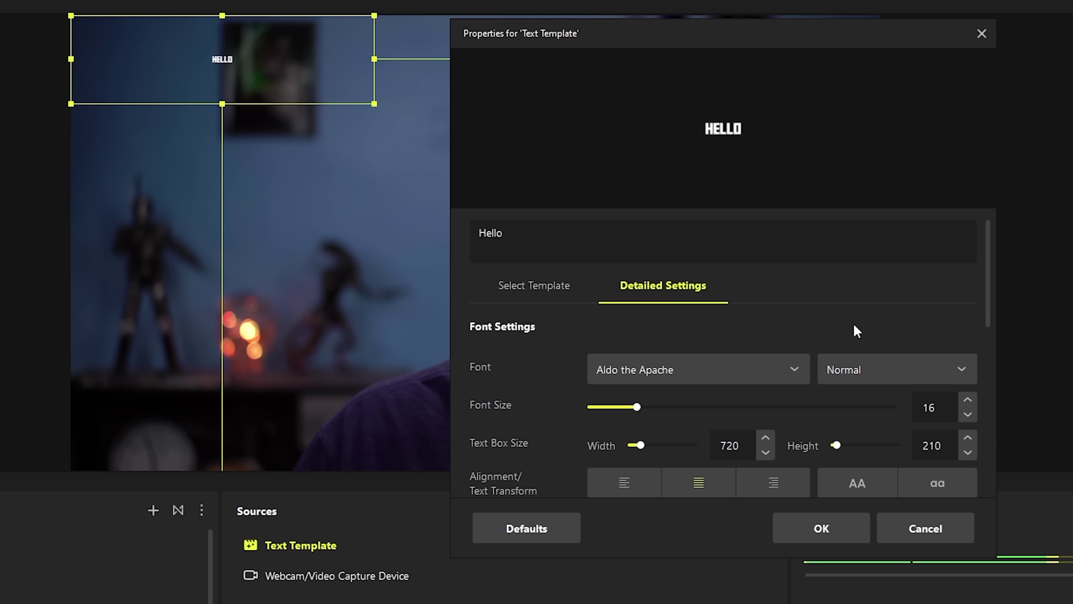
pyautogui.click(953, 378)
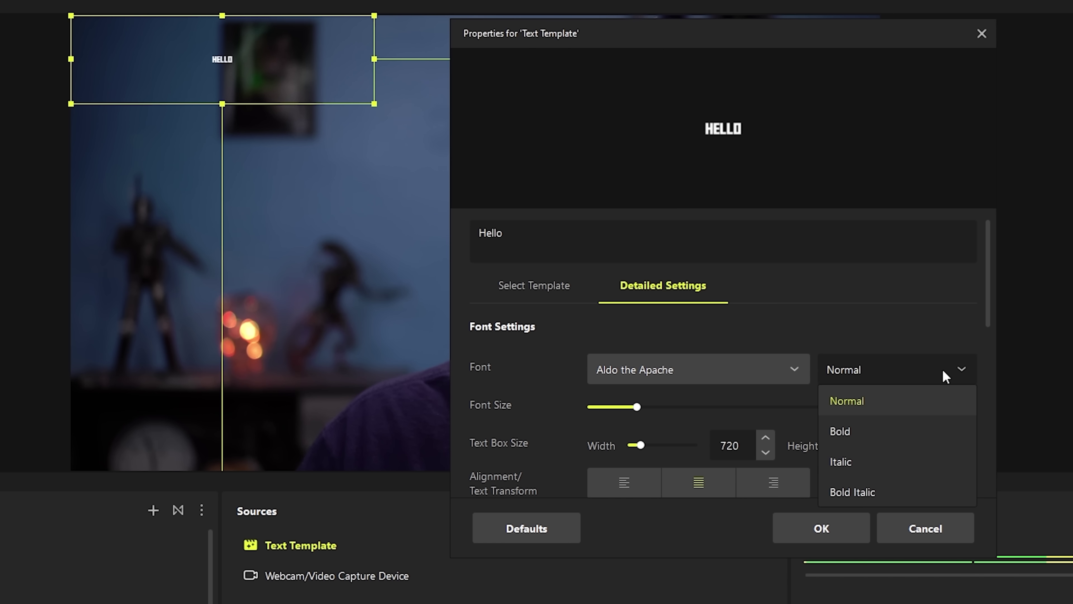
pyautogui.click(874, 435)
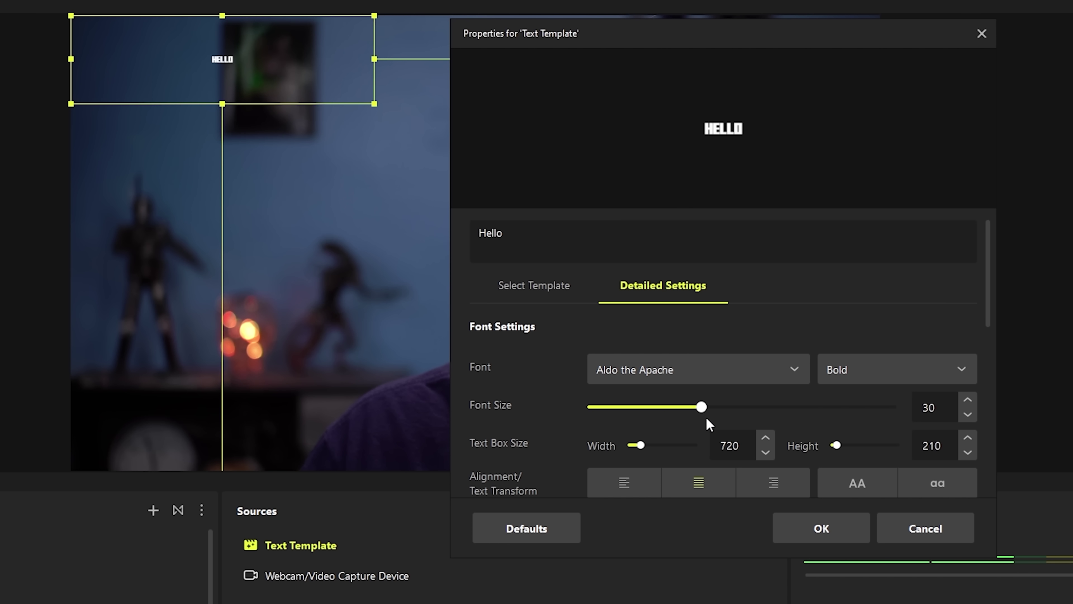
pyautogui.moveTo(849, 420); pyautogui.dragTo(917, 418)
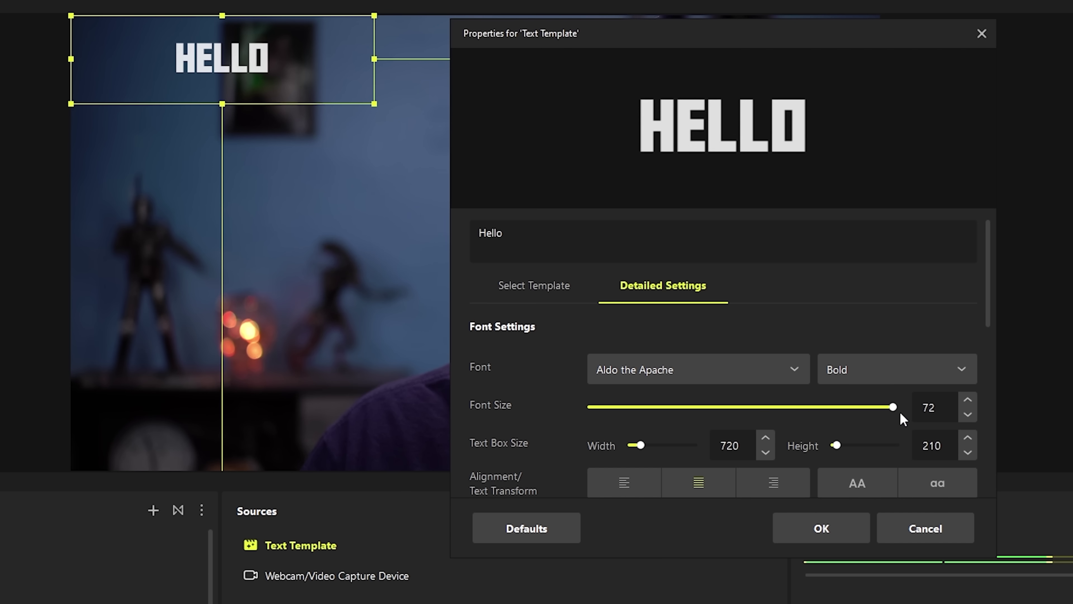
# Size the text box to 380×275, centre-align it and make the text uppercase
pyautogui.moveTo(640, 445); pyautogui.dragTo(633, 448)
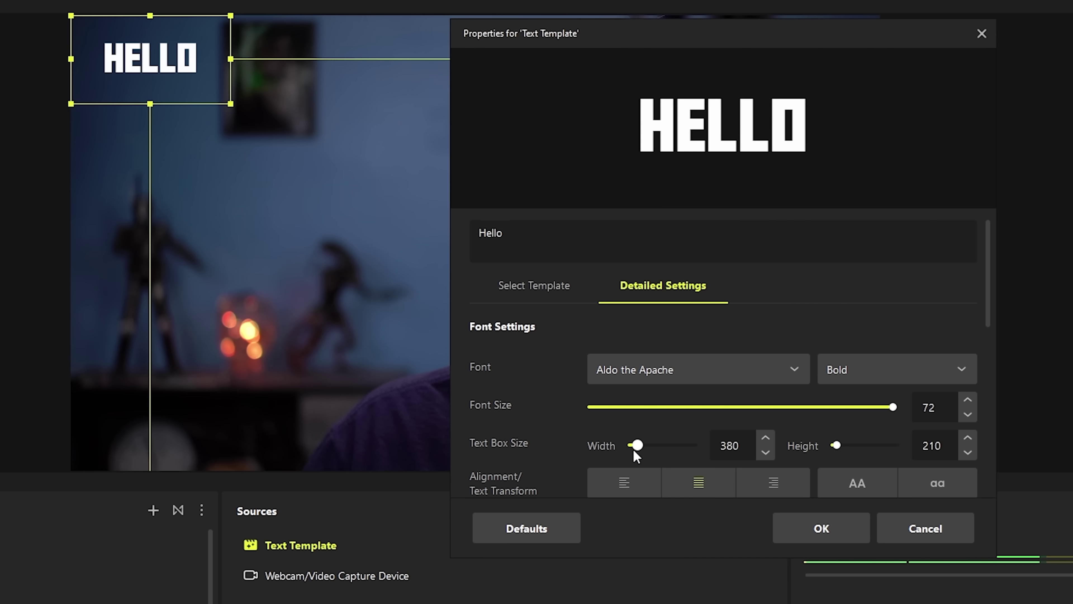
pyautogui.moveTo(836, 445); pyautogui.dragTo(836, 447)
pyautogui.scroll(-2, 719, 414)
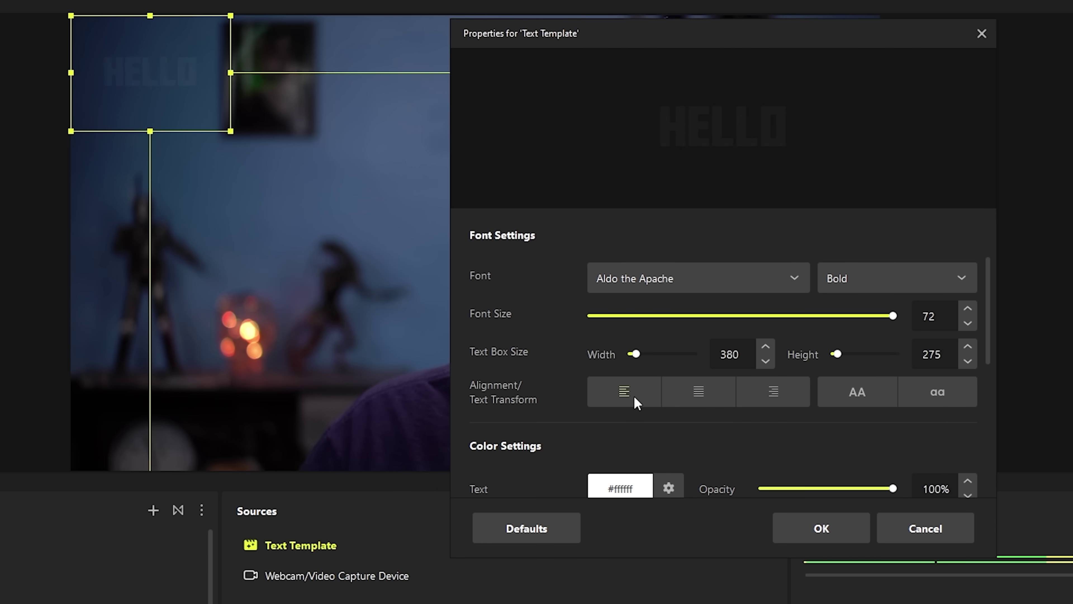
pyautogui.click(698, 391)
pyautogui.click(857, 392)
pyautogui.click(934, 393)
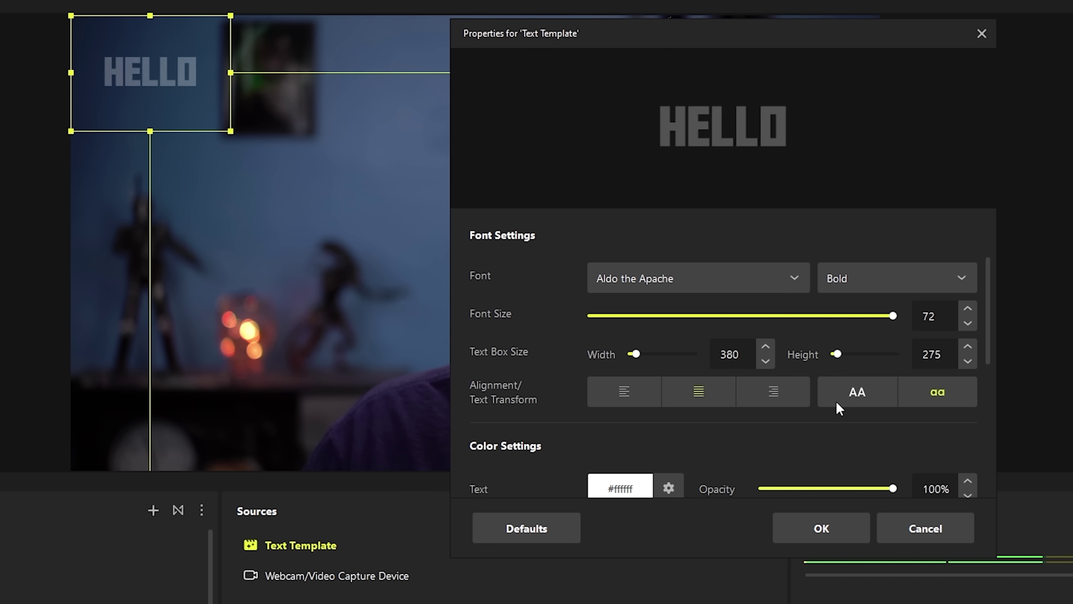
pyautogui.click(846, 397)
pyautogui.scroll(-3, 551, 332)
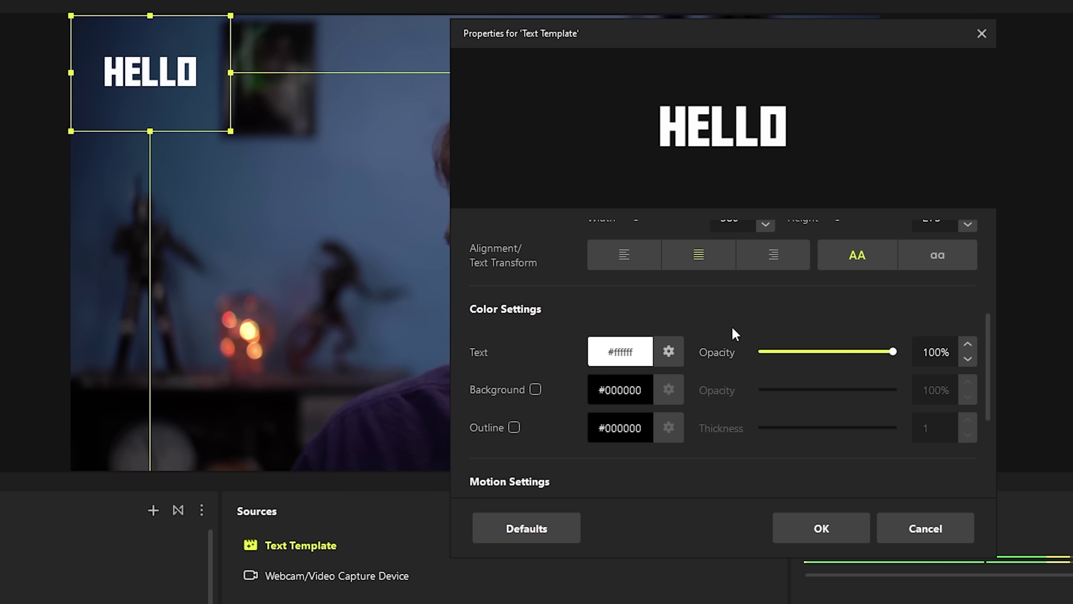
# Colour the HELLO text yellow #f4ff29, leaving the background off
pyautogui.click(668, 351)
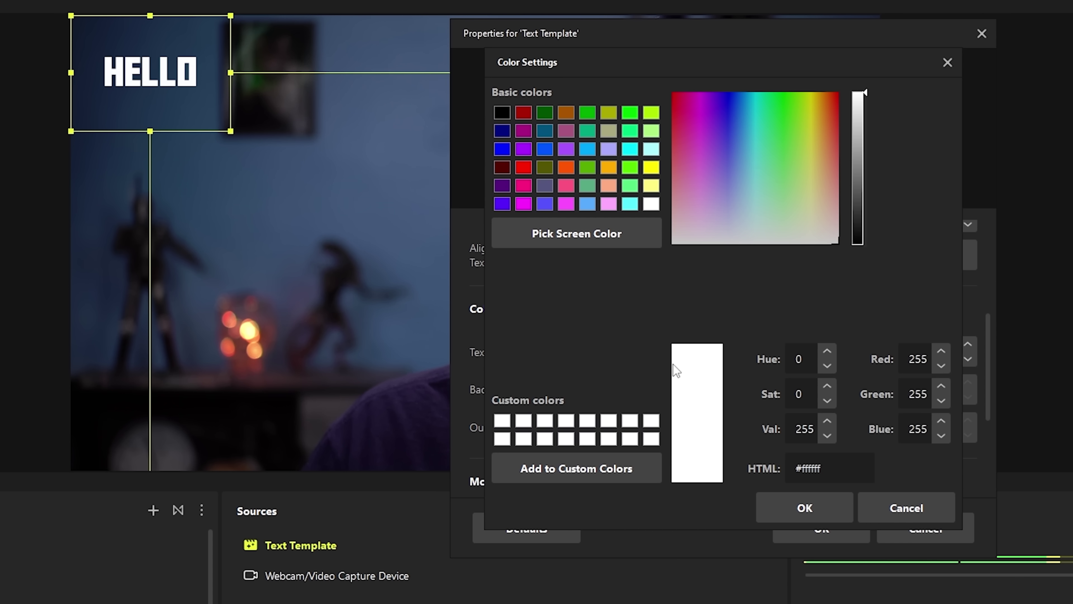
pyautogui.click(809, 116)
pyautogui.click(804, 507)
pyautogui.click(534, 389)
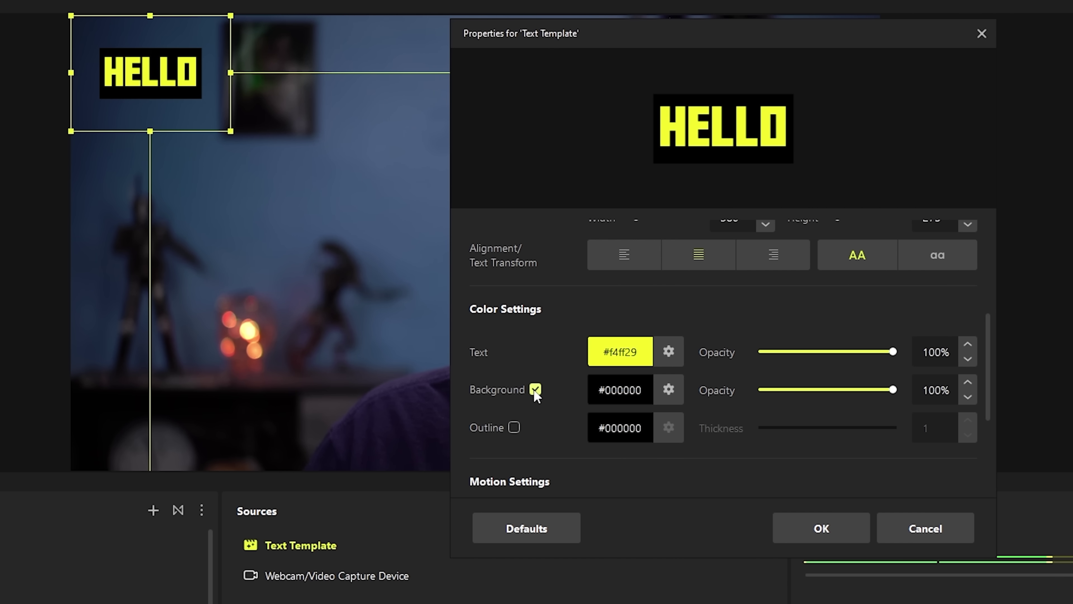
pyautogui.click(535, 389)
# Add a cyan #23e2ff outline at thickness 3 and turn text motion off
pyautogui.click(514, 427)
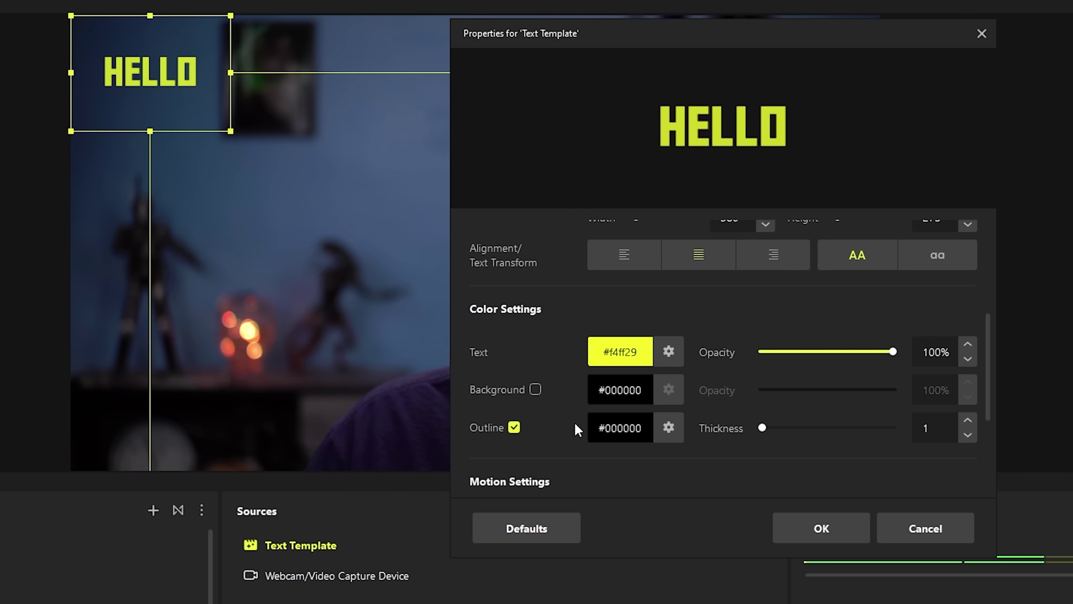
pyautogui.click(671, 429)
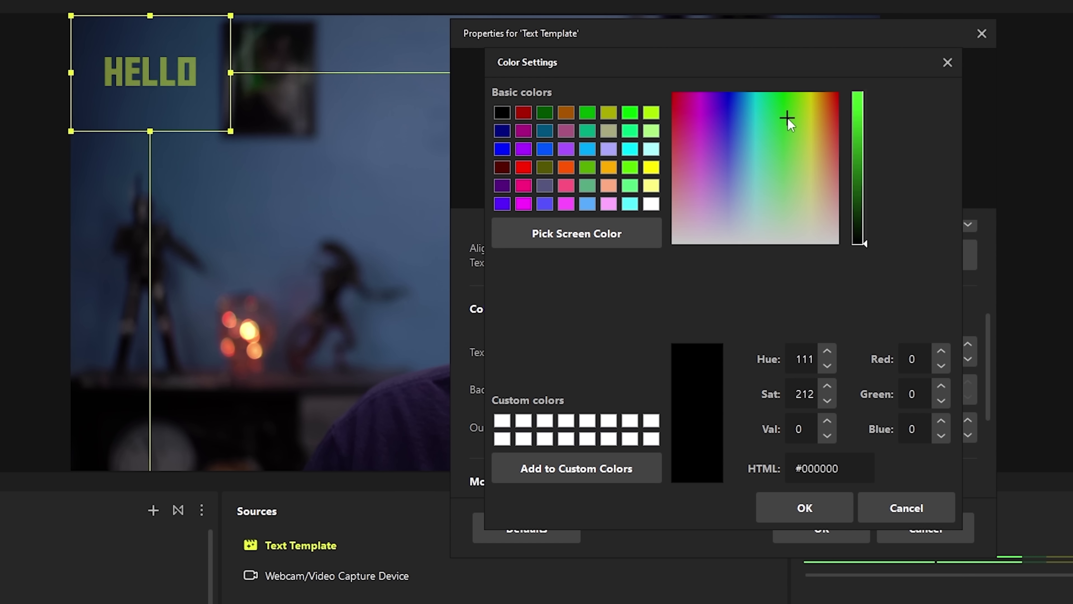
pyautogui.click(752, 112)
pyautogui.click(804, 508)
pyautogui.moveTo(764, 428)
pyautogui.mouseDown()
pyautogui.moveTo(861, 427)
pyautogui.moveTo(775, 428)
pyautogui.mouseUp()
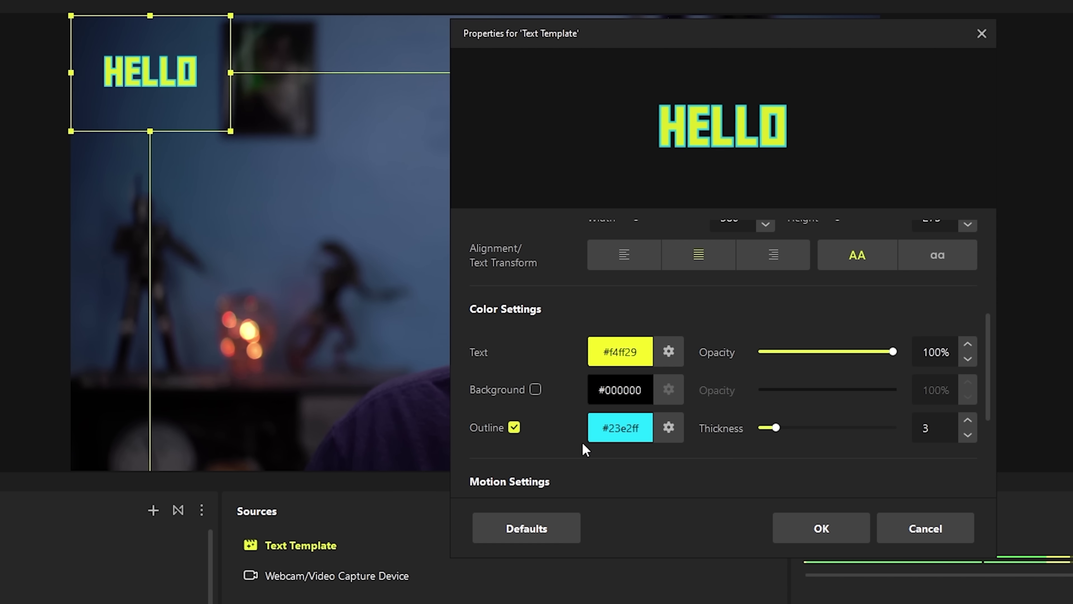
pyautogui.scroll(-4, 582, 442)
pyautogui.click(696, 345)
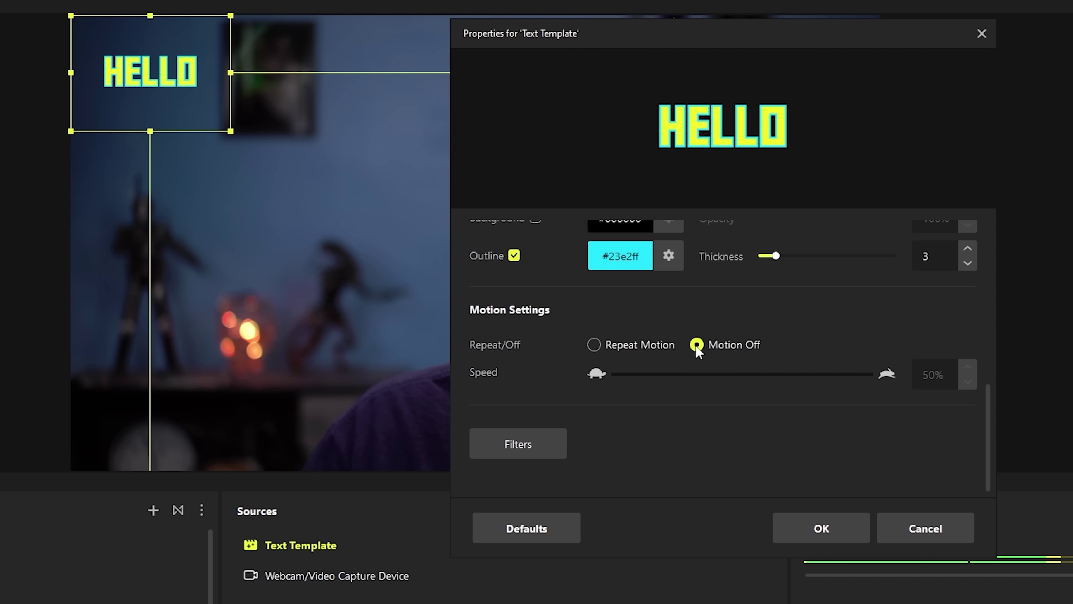
# Set the text motion to Repeat and add a Scroll filter with horizontal speed 136
pyautogui.click(594, 345)
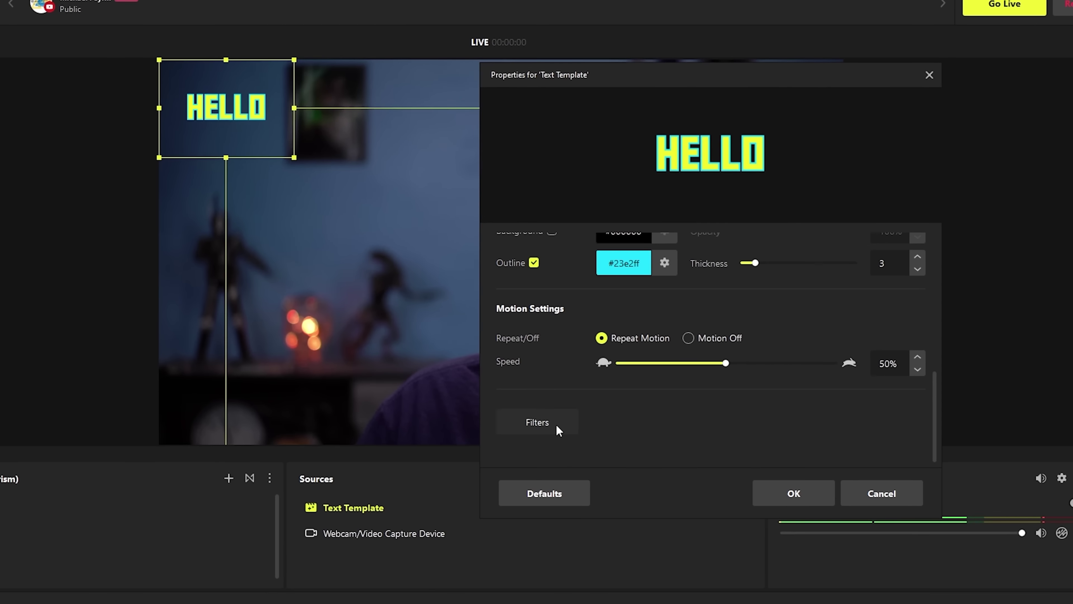
pyautogui.click(518, 444)
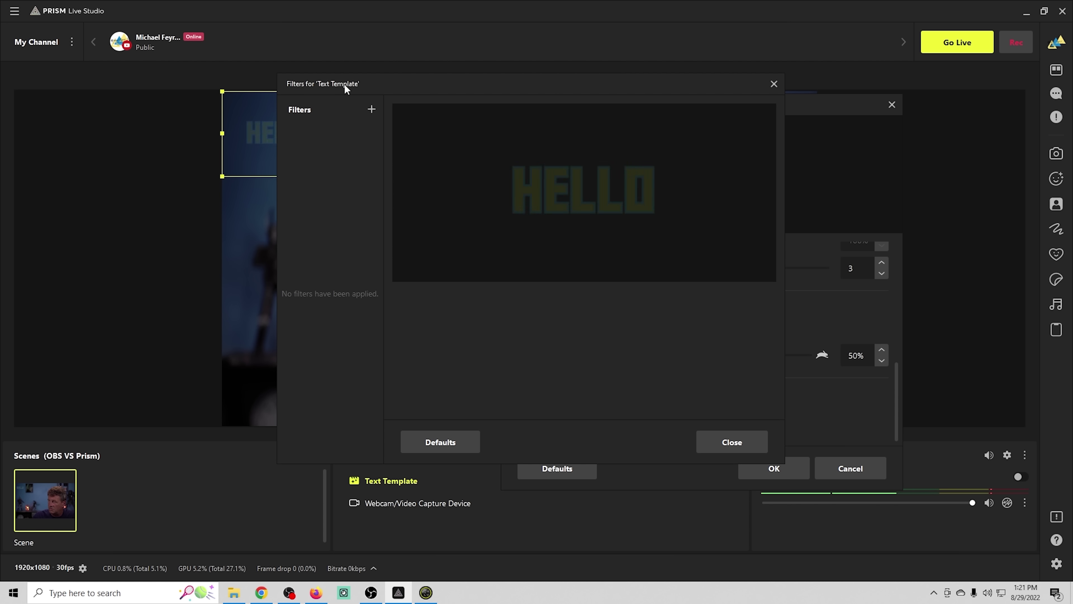
pyautogui.click(371, 109)
pyautogui.moveTo(462, 120)
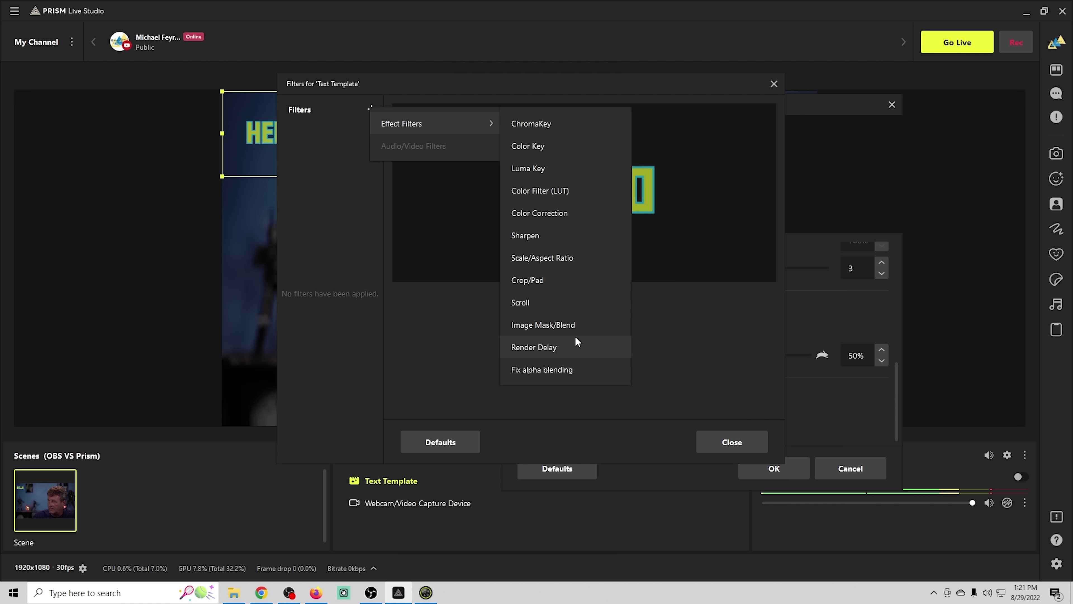
pyautogui.click(557, 302)
pyautogui.click(472, 314)
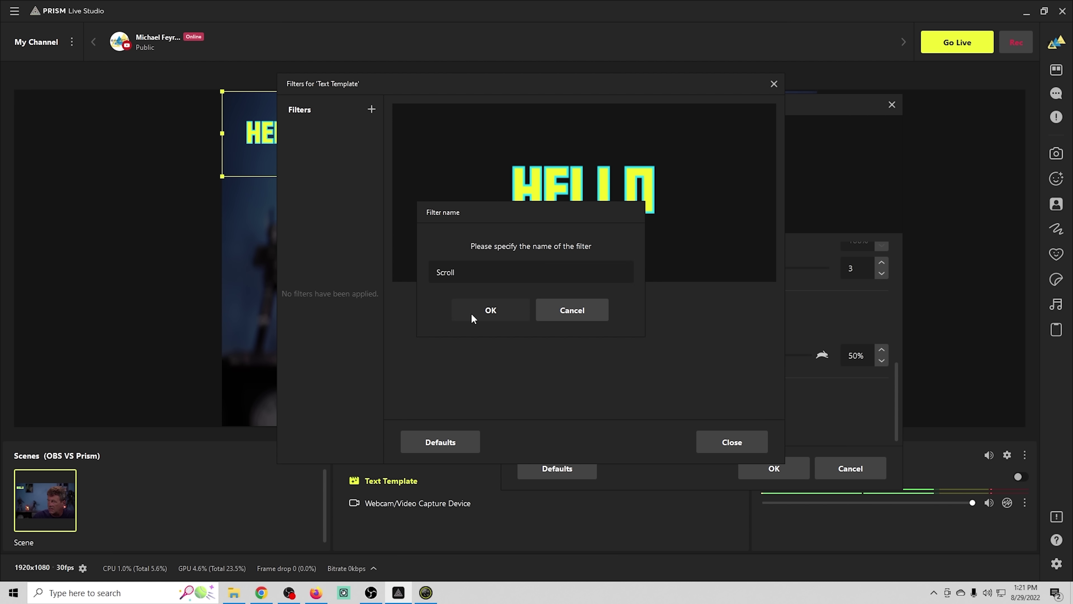
pyautogui.moveTo(595, 309); pyautogui.dragTo(593, 305)
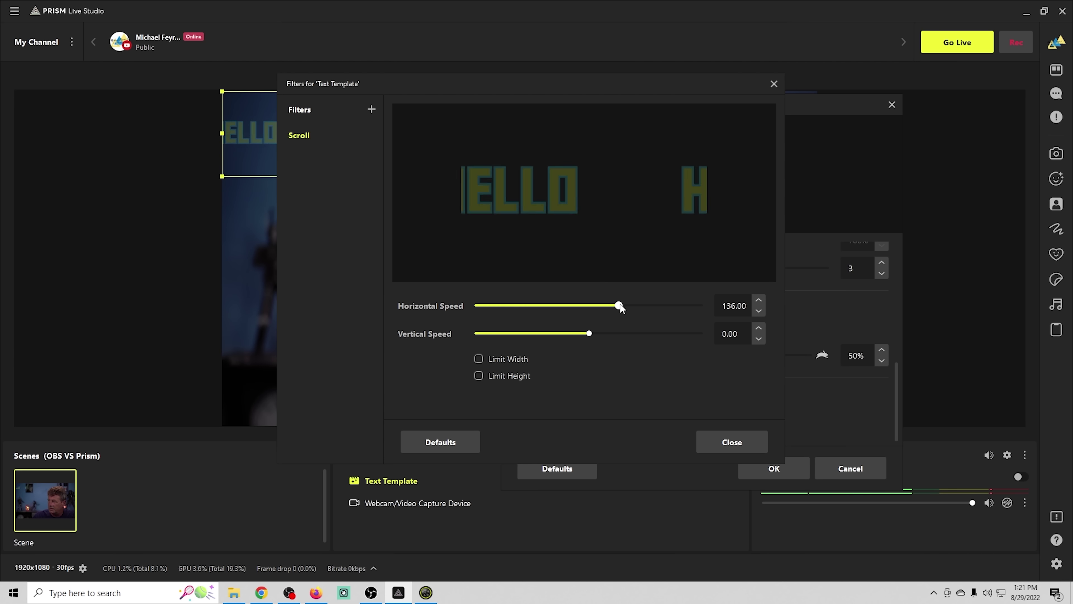
pyautogui.press('Escape')
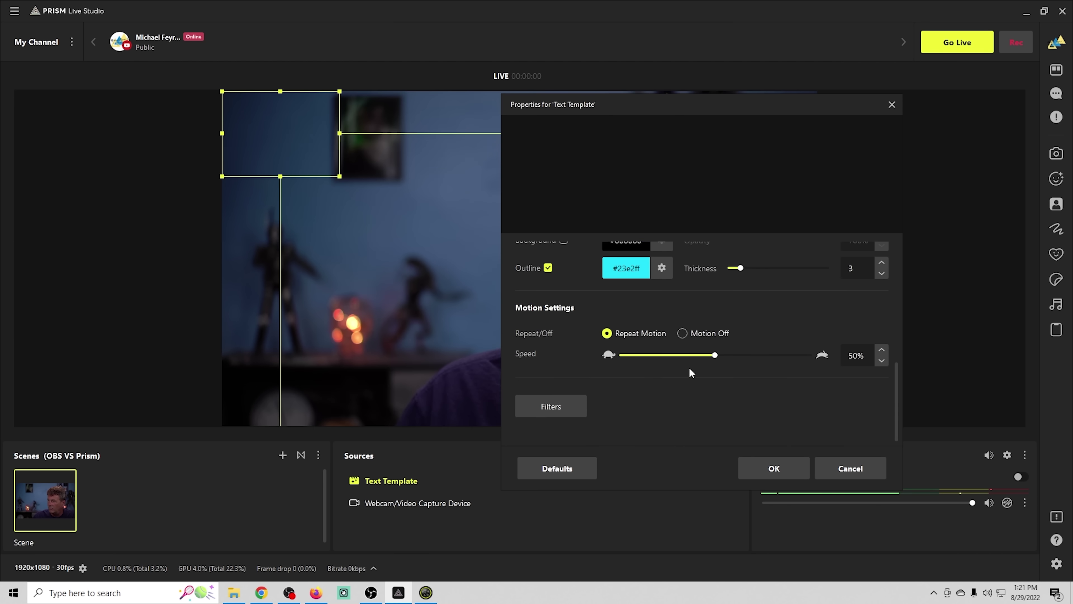
pyautogui.scroll(10, 690, 359)
# Apply the Simple Title On Two Lines template with the Aldo the Apache font
pyautogui.click(584, 290)
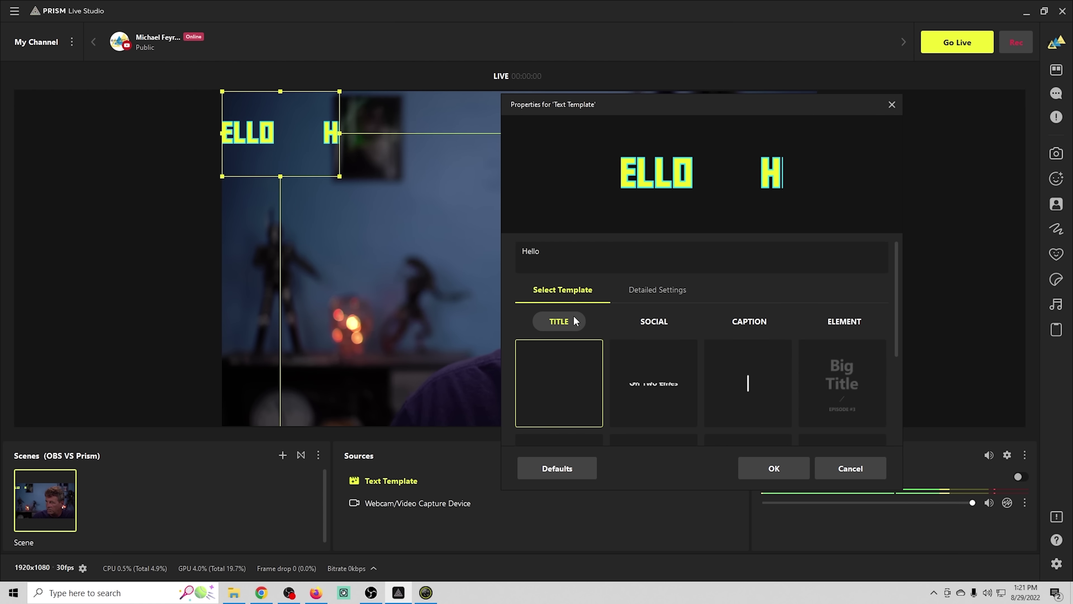
pyautogui.click(663, 380)
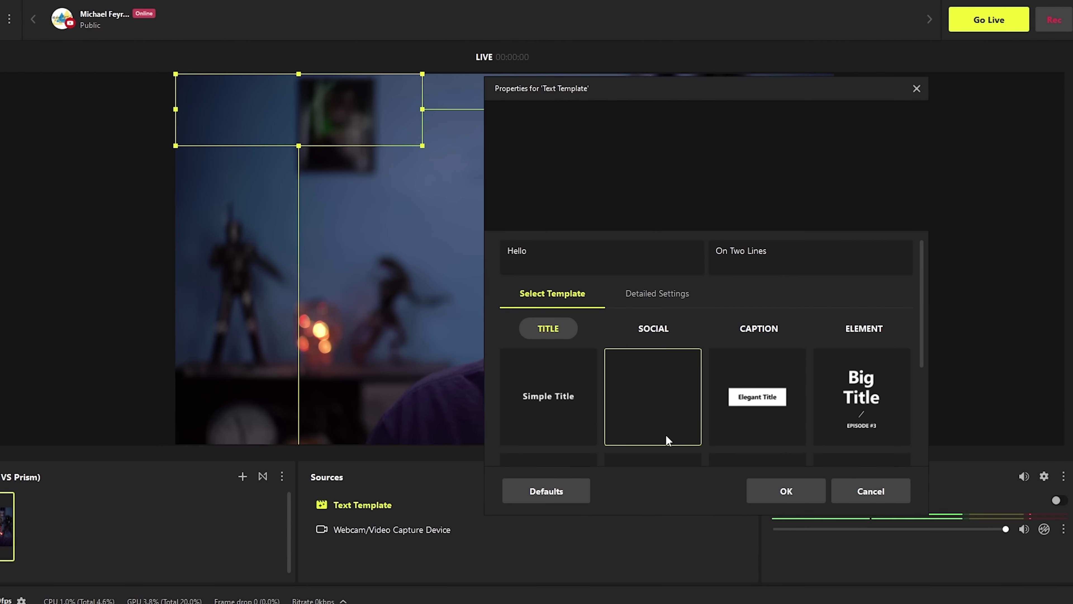
pyautogui.click(657, 291)
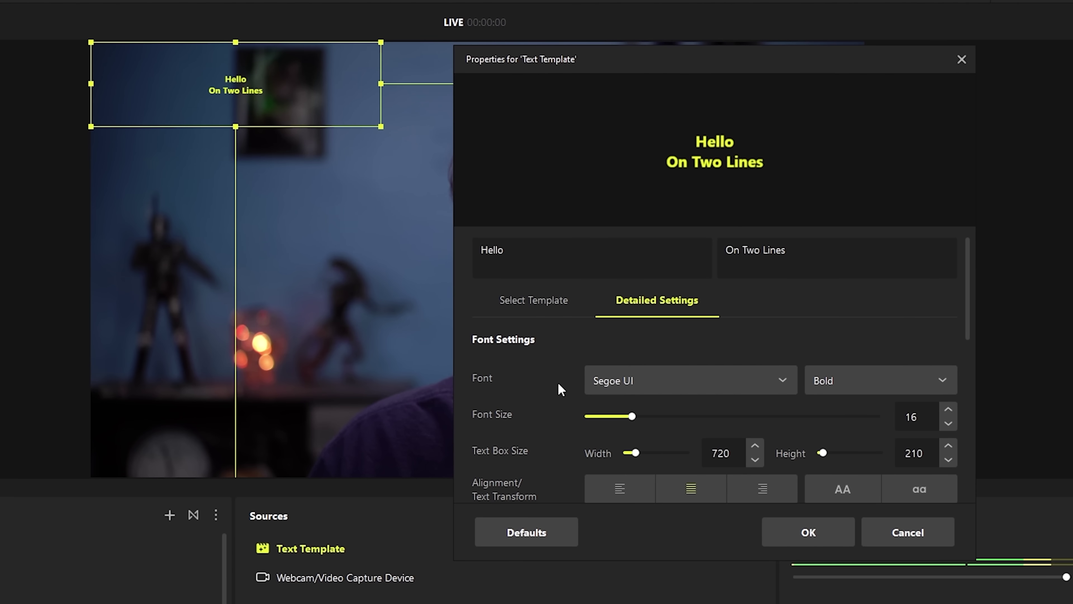
pyautogui.click(680, 379)
pyautogui.scroll(-2, 664, 426)
pyautogui.scroll(4, 672, 422)
pyautogui.scroll(-6, 685, 429)
pyautogui.scroll(5, 690, 436)
pyautogui.scroll(6, 684, 486)
pyautogui.scroll(10, 684, 502)
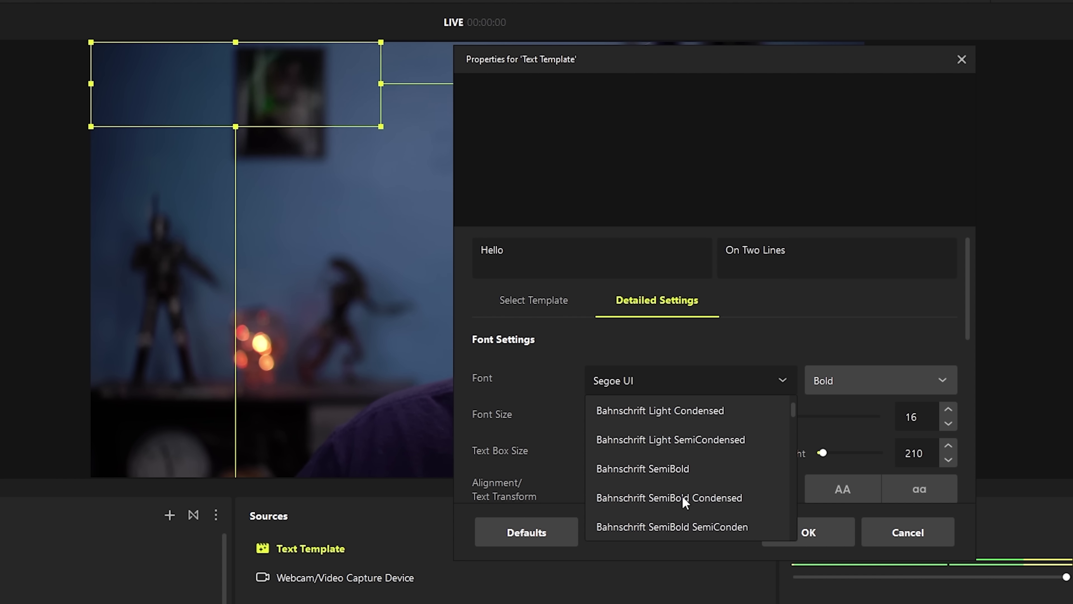
pyautogui.click(633, 414)
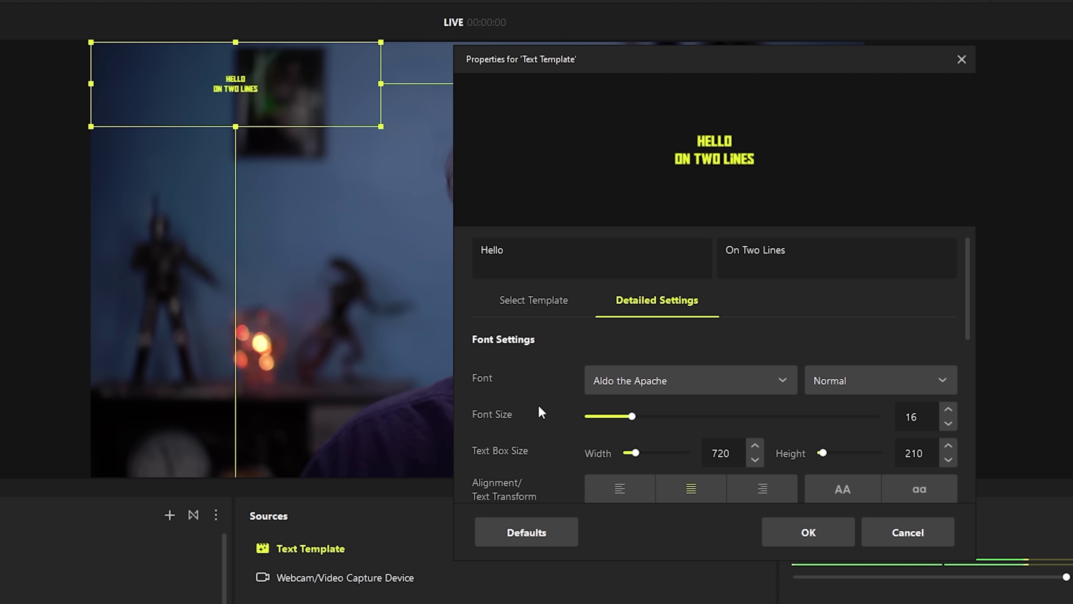
pyautogui.scroll(-2, 541, 402)
pyautogui.scroll(2, 562, 410)
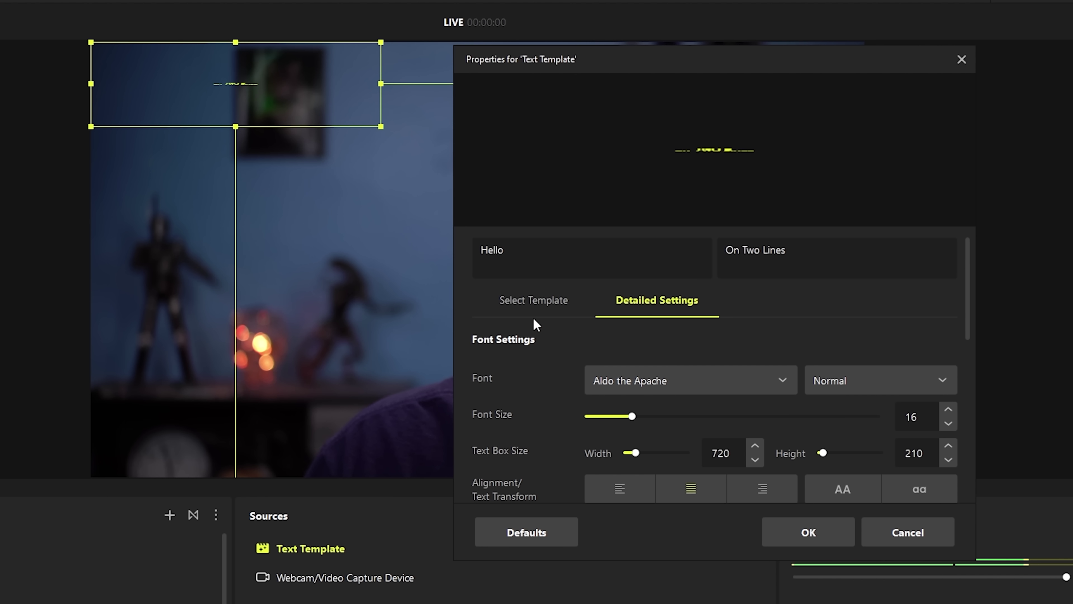
# Add 'There' as the second line, slow motion to 6%, and move the title bottom-left
pyautogui.write('There')
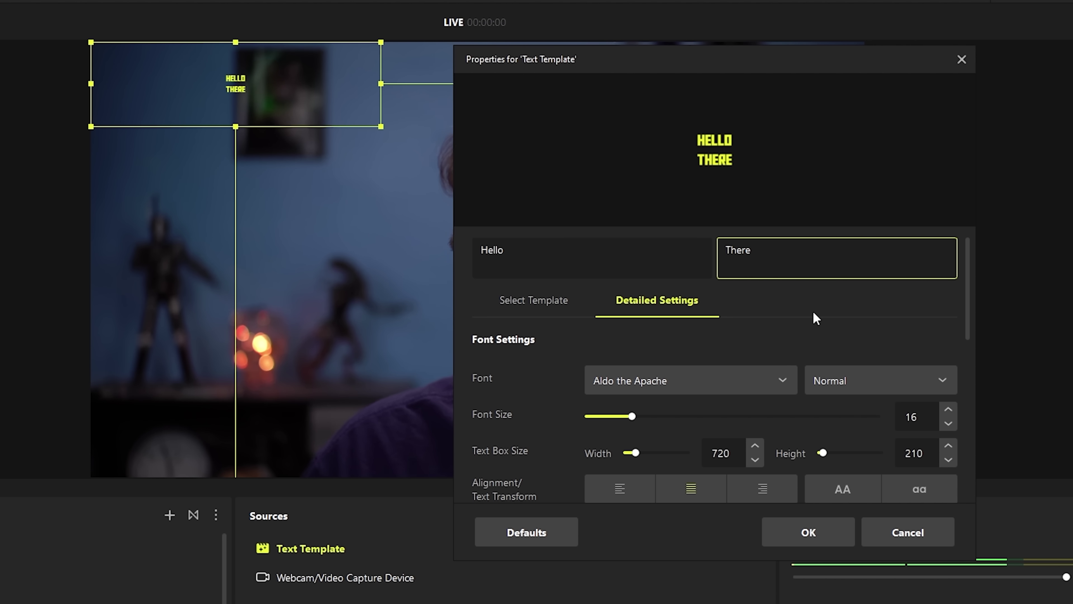
pyautogui.scroll(-5, 630, 411)
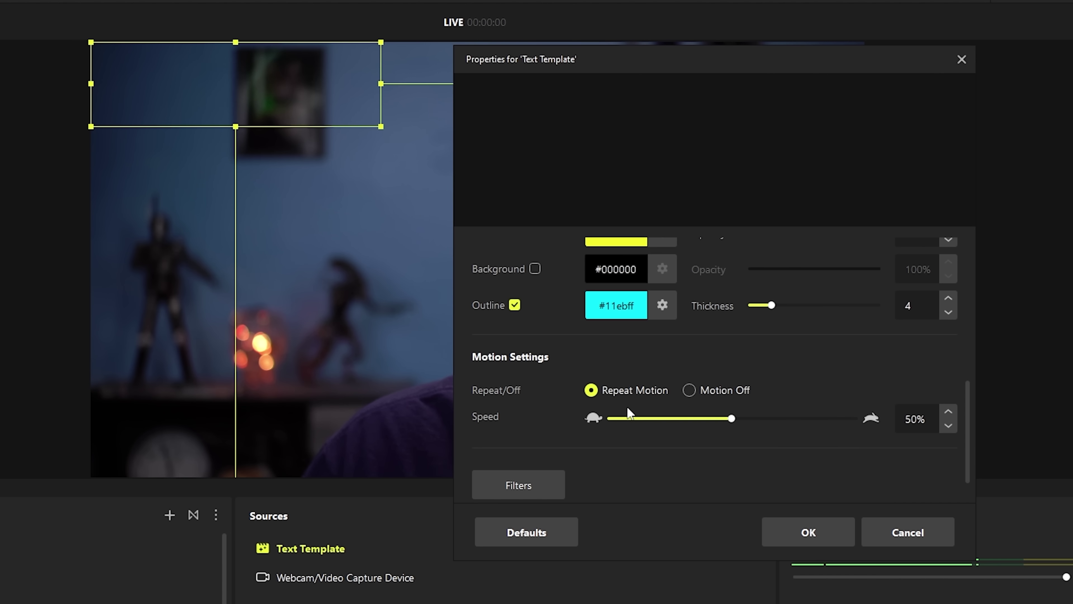
pyautogui.moveTo(629, 428); pyautogui.dragTo(617, 430)
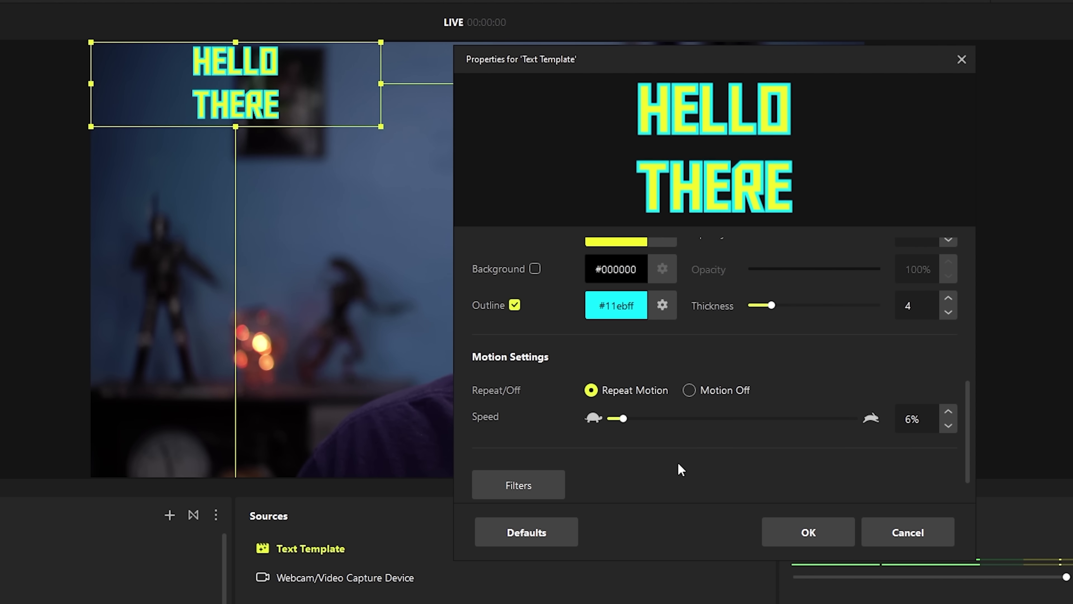
pyautogui.press('Return')
pyautogui.moveTo(254, 113); pyautogui.dragTo(180, 453)
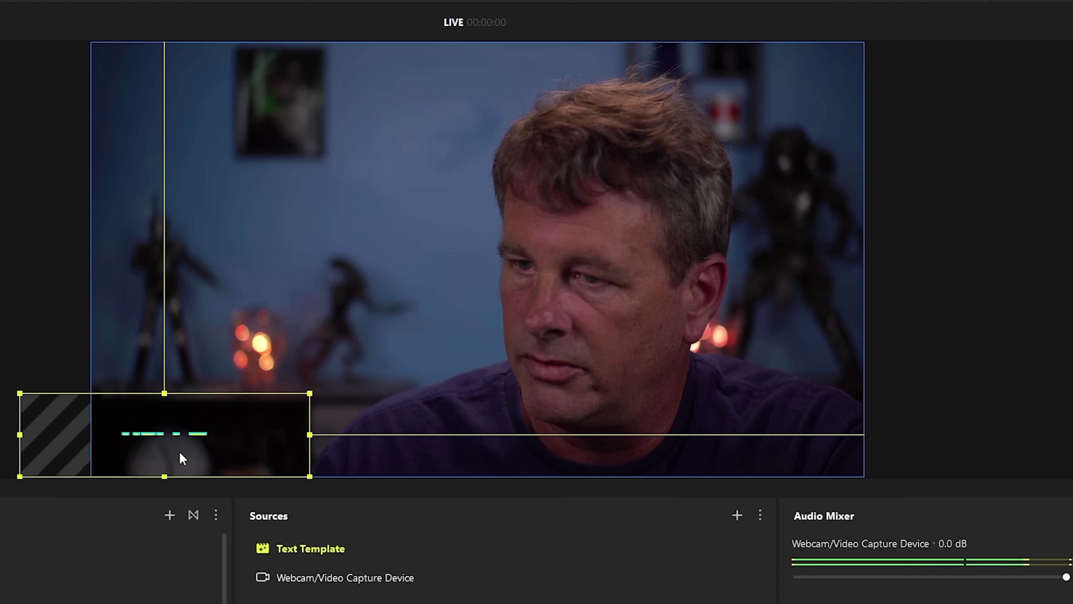
# Apply the SOCIAL > CAPTION Lower Third On Two Lines template to the text
pyautogui.doubleClick(357, 446)
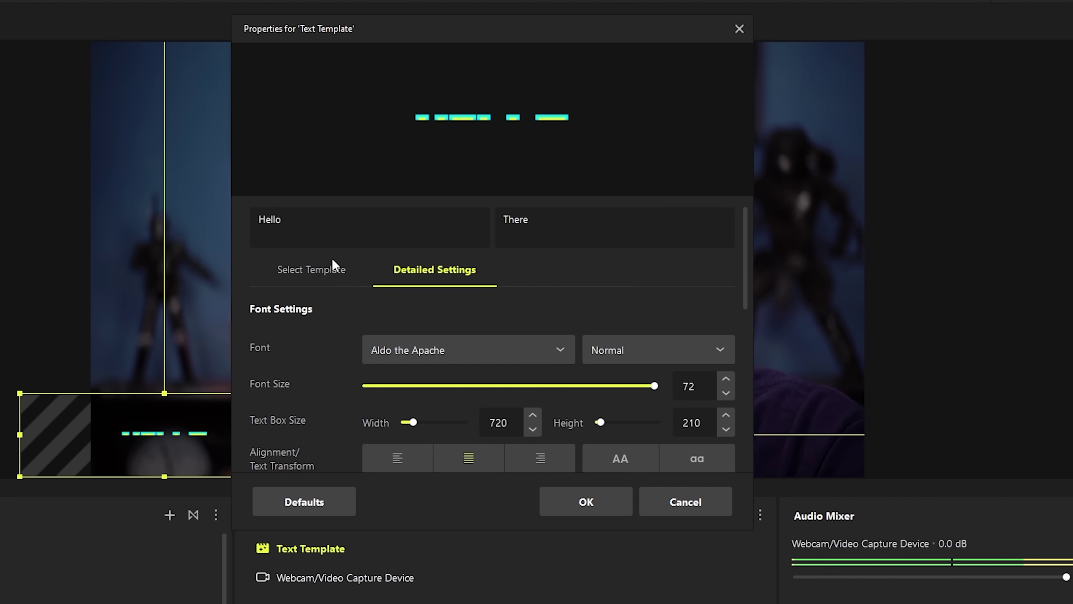
pyautogui.click(333, 262)
pyautogui.moveTo(740, 314); pyautogui.dragTo(748, 336)
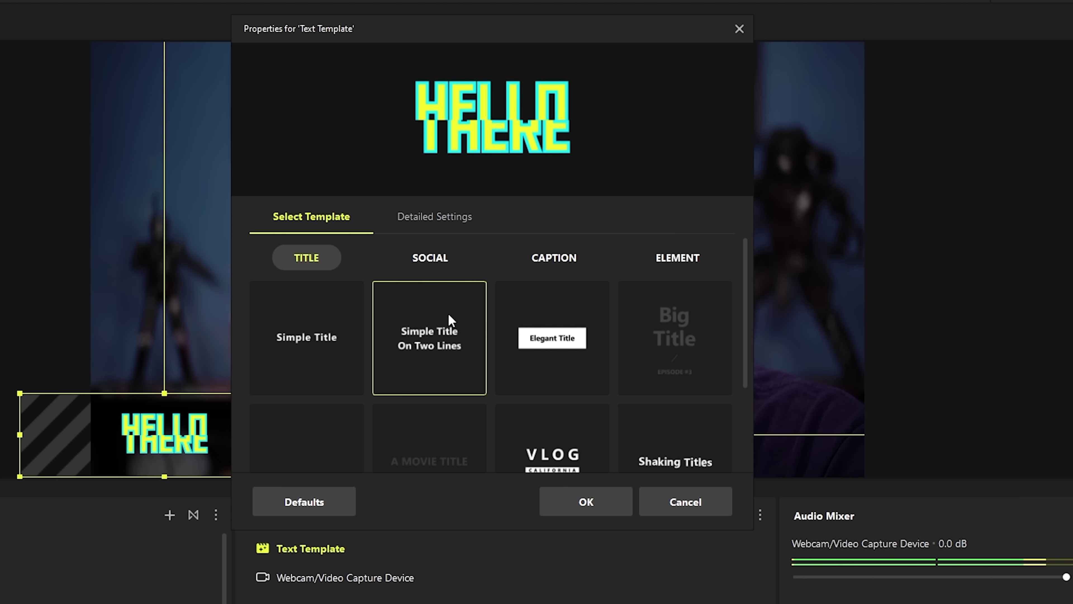
pyautogui.click(432, 259)
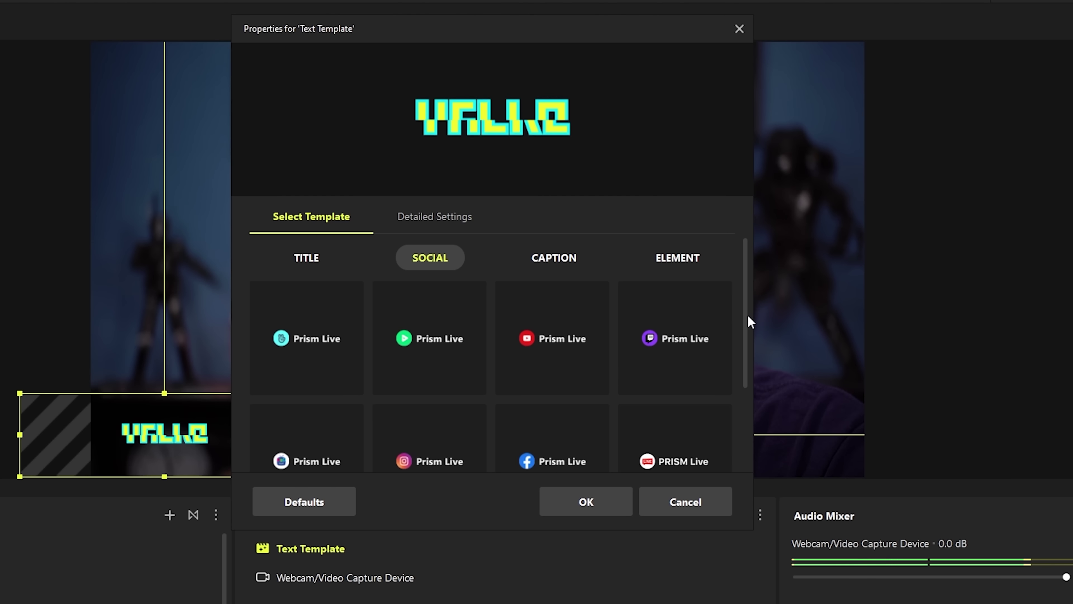
pyautogui.moveTo(746, 321); pyautogui.dragTo(757, 413)
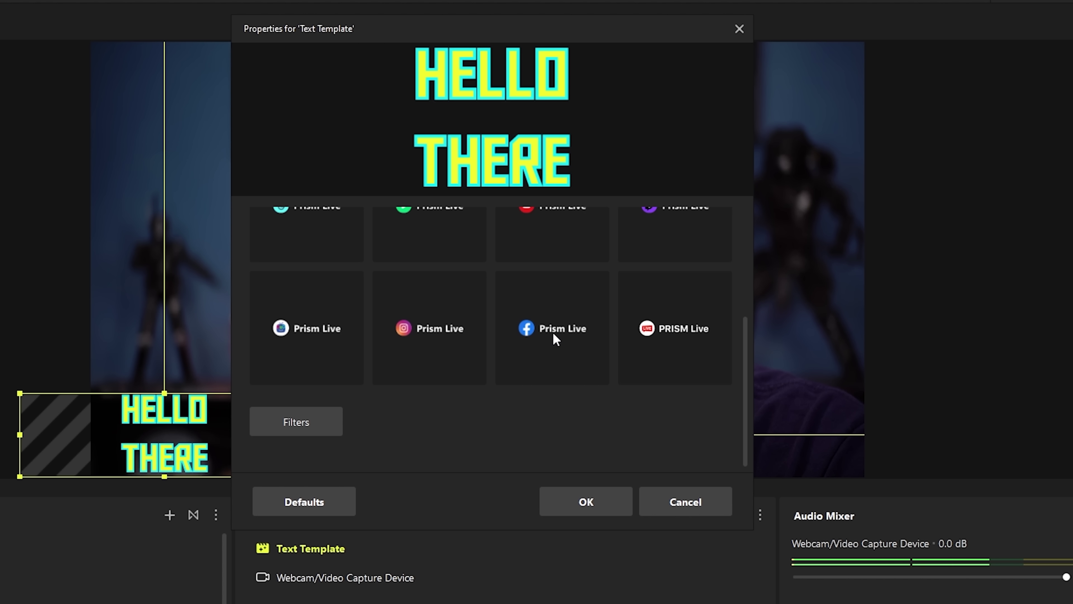
pyautogui.moveTo(742, 376); pyautogui.dragTo(734, 269)
pyautogui.click(554, 311)
pyautogui.moveTo(745, 307); pyautogui.dragTo(754, 365)
pyautogui.click(426, 287)
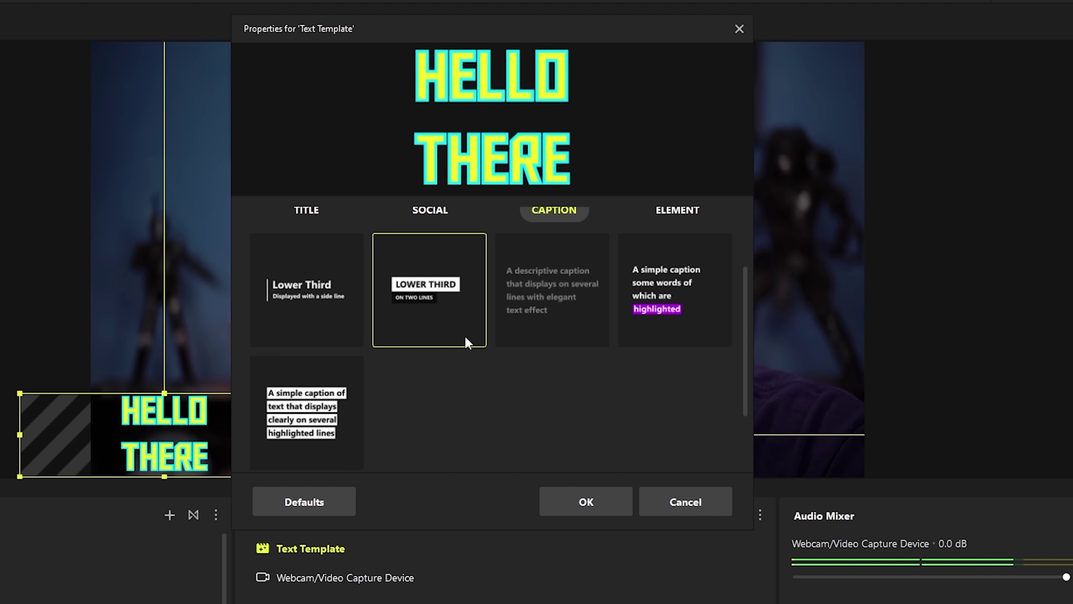
# Check the font list in the template's detailed text settings
pyautogui.scroll(3, 470, 420)
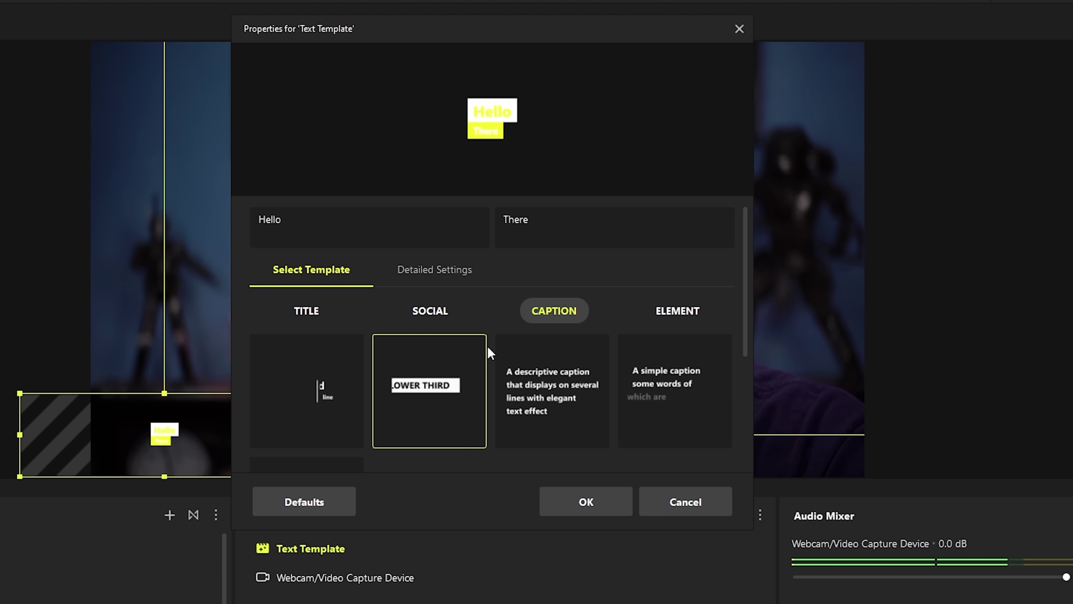
pyautogui.click(473, 278)
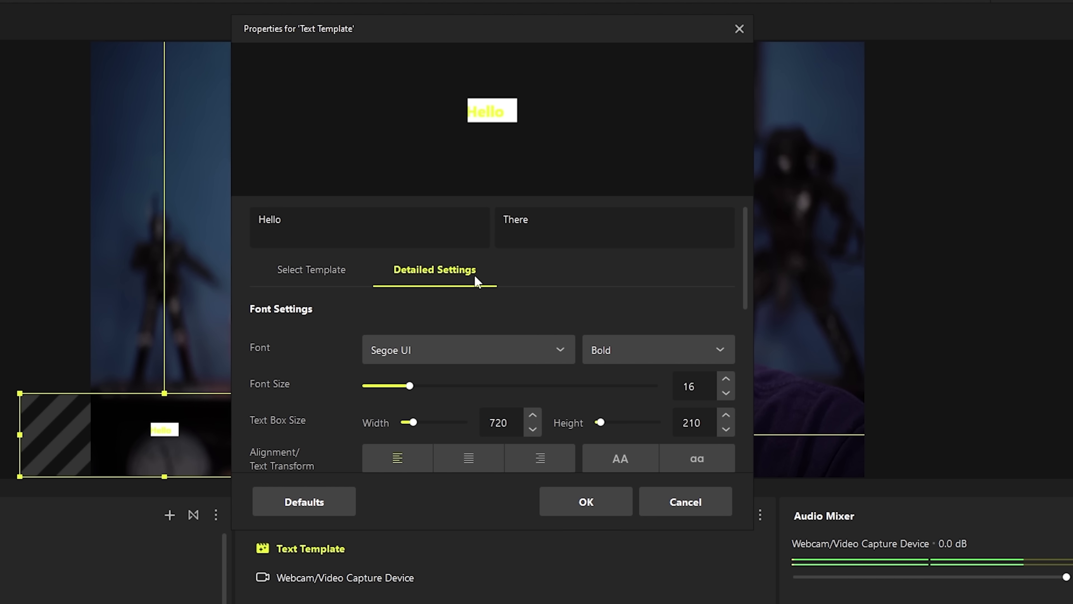
pyautogui.click(469, 349)
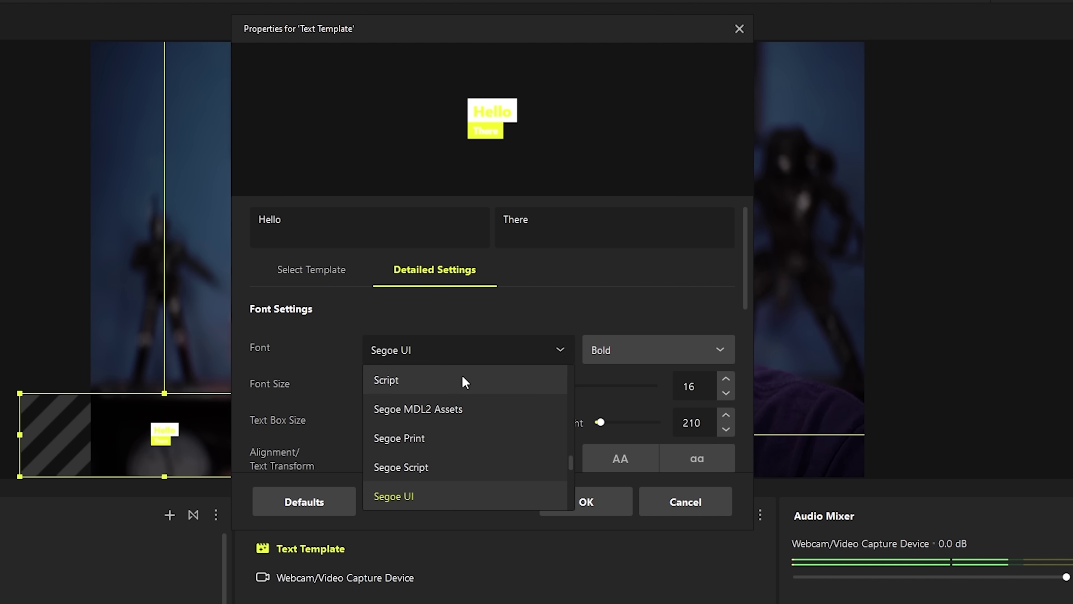
pyautogui.scroll(5, 465, 410)
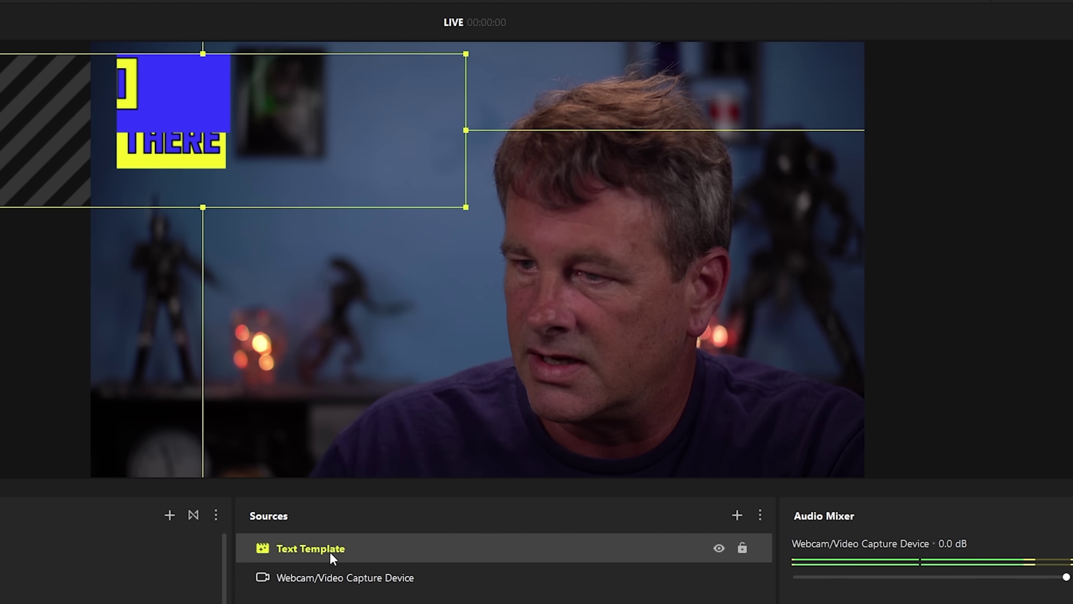
# Apply the ELEMENT Sold Out sticker template to the Text Template source
pyautogui.rightClick(329, 550)
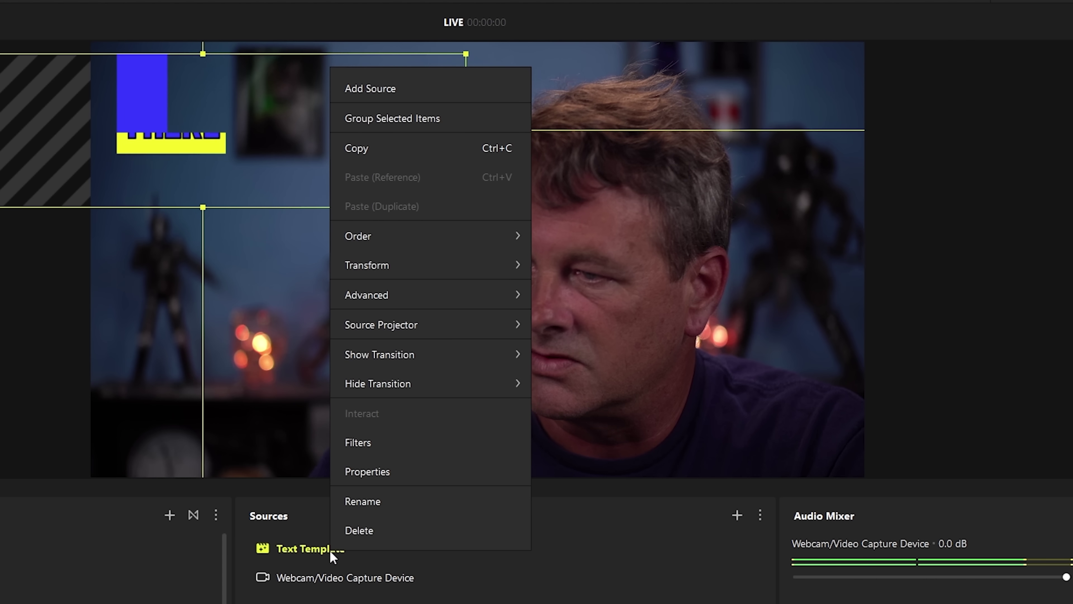
pyautogui.click(382, 472)
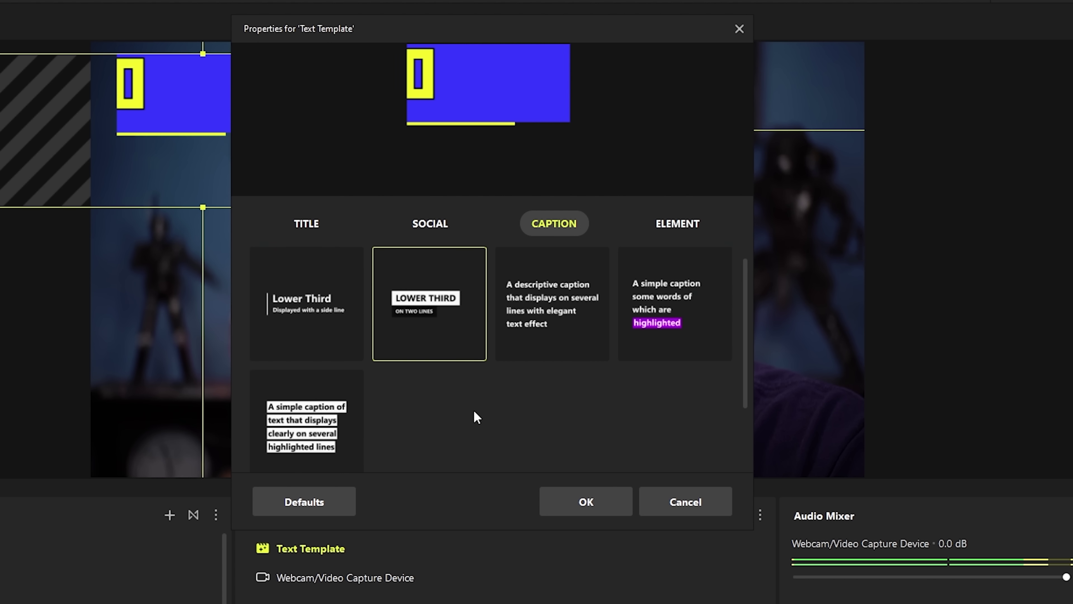
pyautogui.click(668, 312)
pyautogui.click(315, 394)
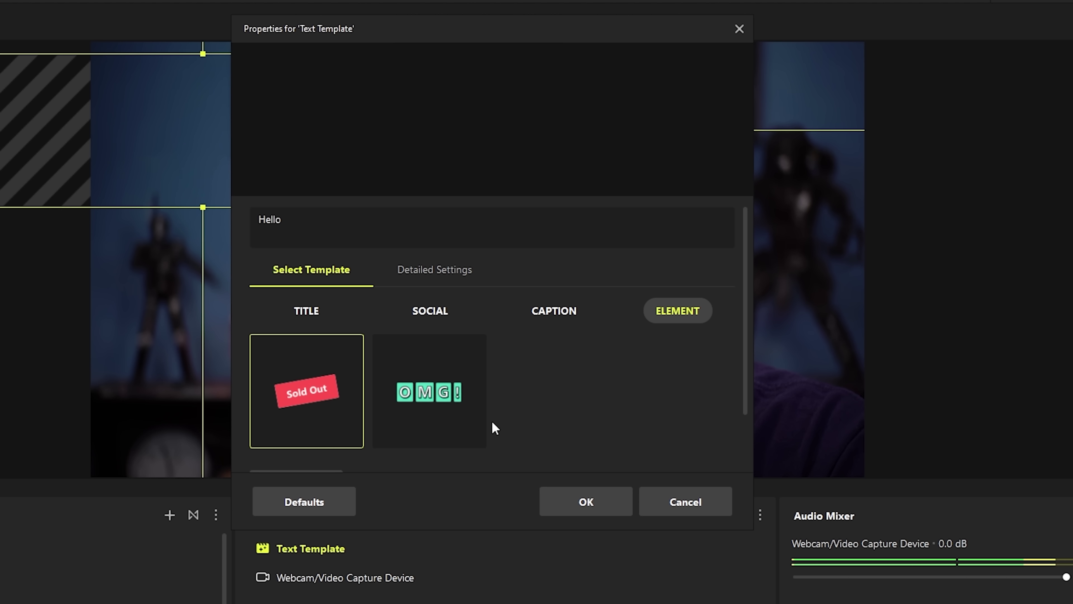
# Set the sticker font to Aldo the Apache and close the properties
pyautogui.click(433, 274)
pyautogui.click(456, 350)
pyautogui.scroll(20, 473, 409)
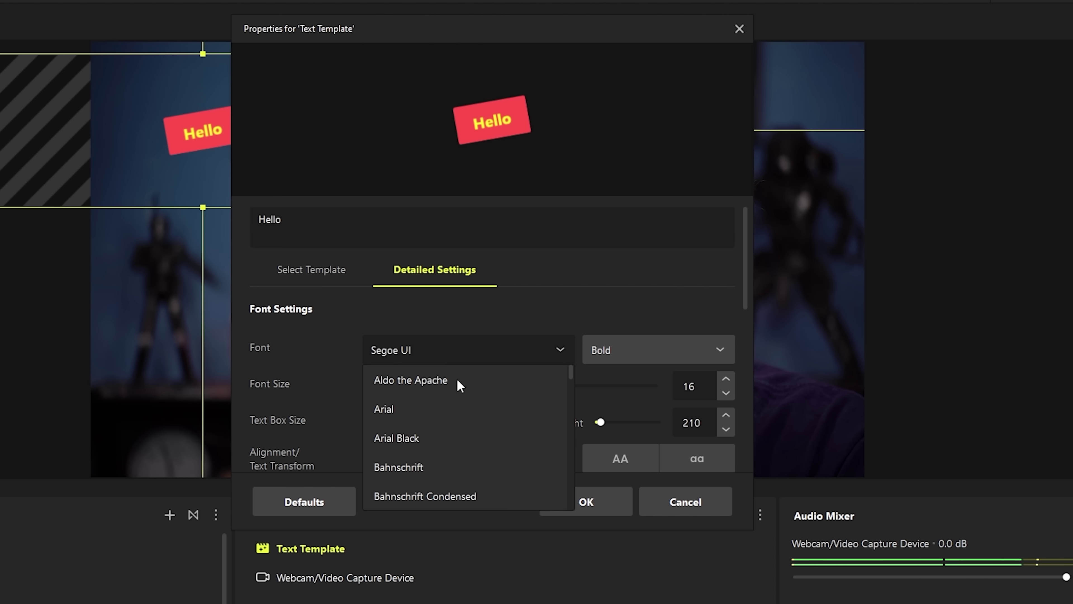
pyautogui.click(456, 378)
pyautogui.press('Return')
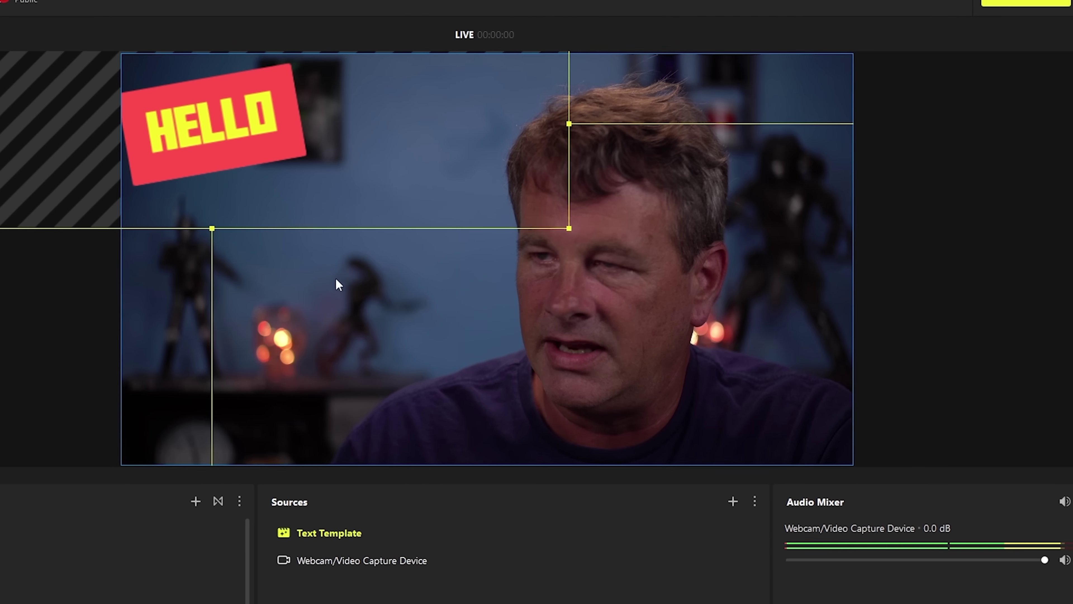
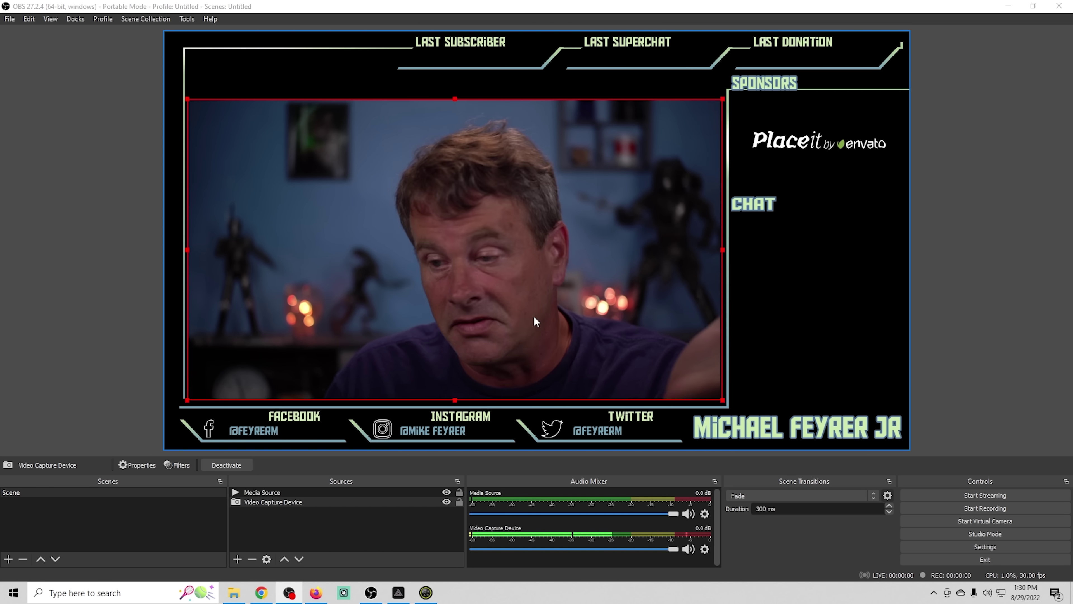
# Add an OBS Browser source with the StreamElements overlay URL at 1920×1080, audio controlled by OBS
pyautogui.click(238, 558)
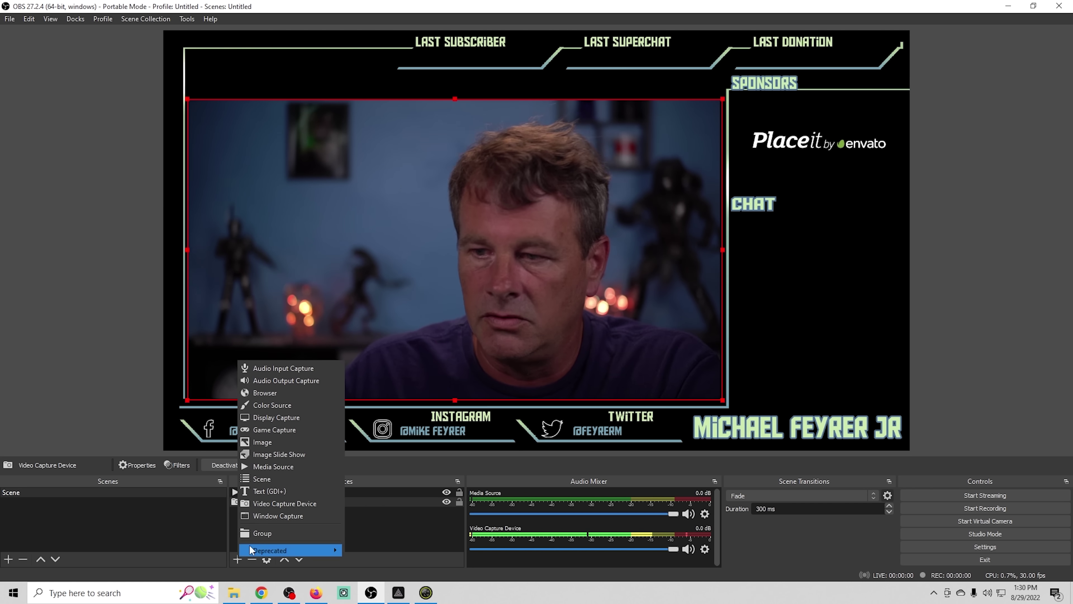
pyautogui.click(281, 391)
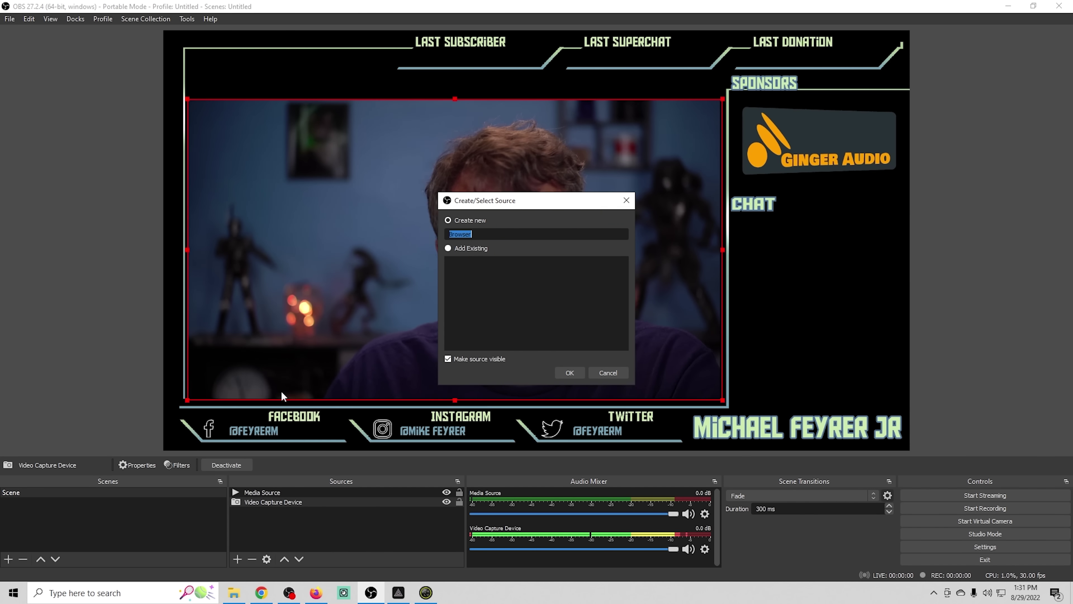
pyautogui.click(568, 371)
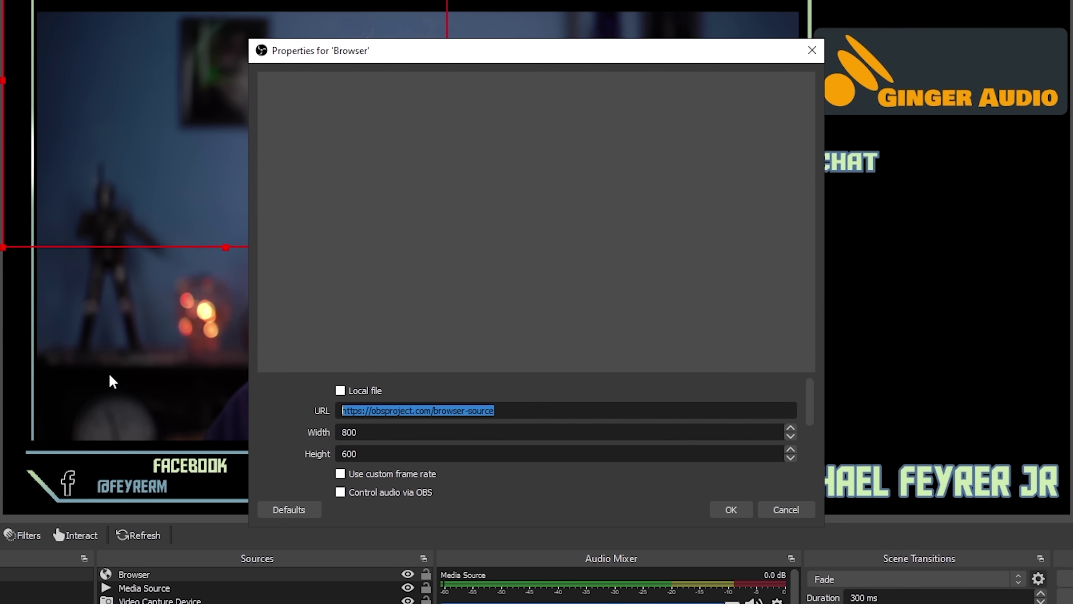
pyautogui.write('https://streamelements.com/overlay/5f2edf0444f5c16de23804ec/VQs8jp1toKS05cyWHTa-Gk2zOkTn7RRXChb1az7SeZwPoQPA')
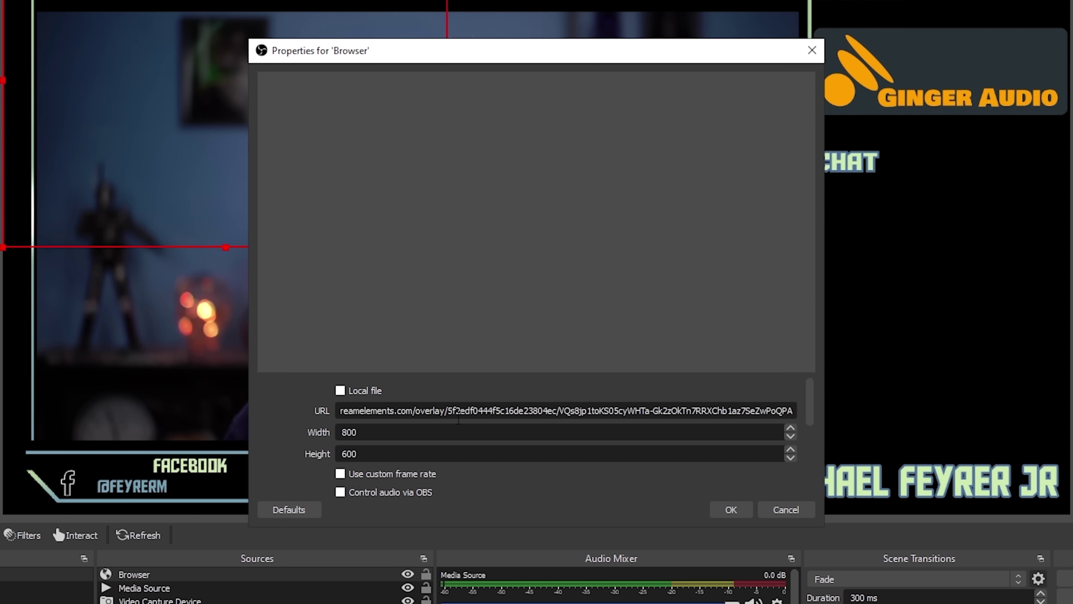
pyautogui.write('1920')
pyautogui.press('Tab')
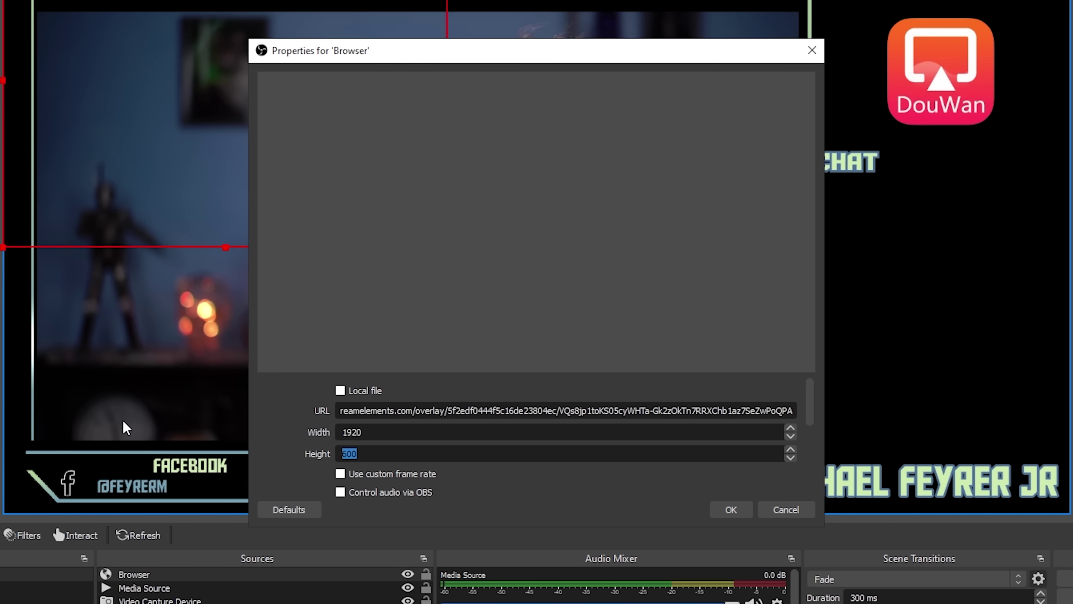
pyautogui.write('1080')
pyautogui.scroll(-2, 486, 472)
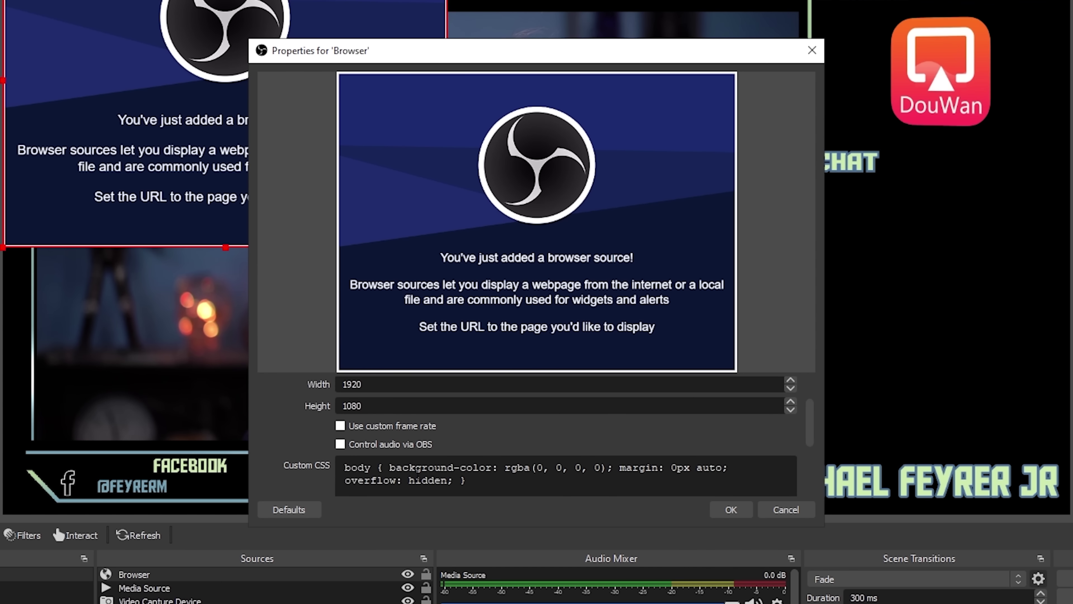
pyautogui.click(340, 444)
pyautogui.scroll(-2, 536, 446)
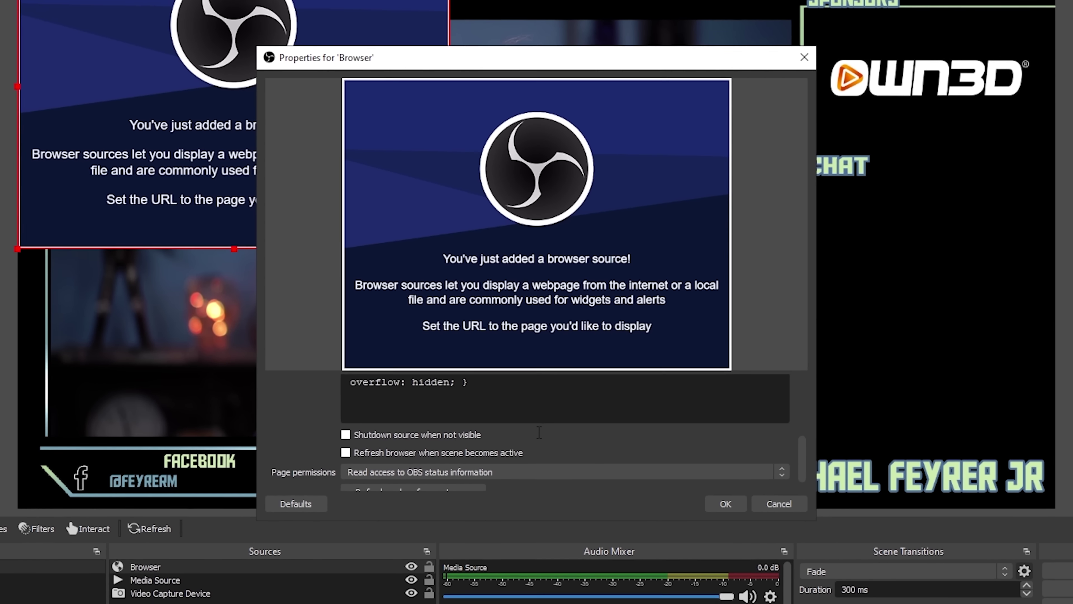
pyautogui.click(731, 509)
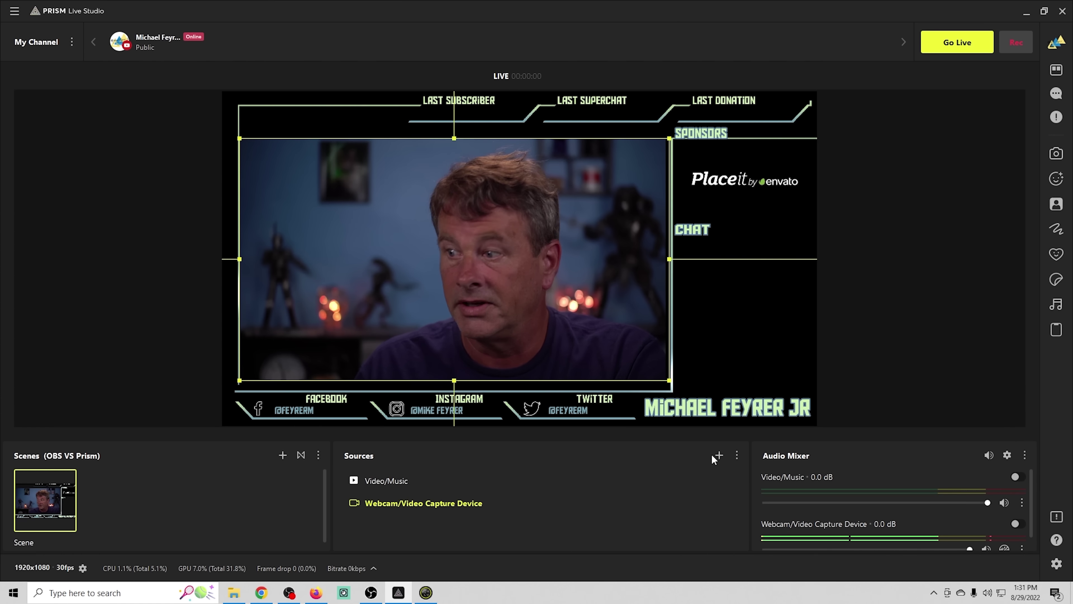
# Add a PRISM Web source named Web showing the StreamElements overlay URL at 1920×1080, then pick the test subscriber event
pyautogui.click(719, 449)
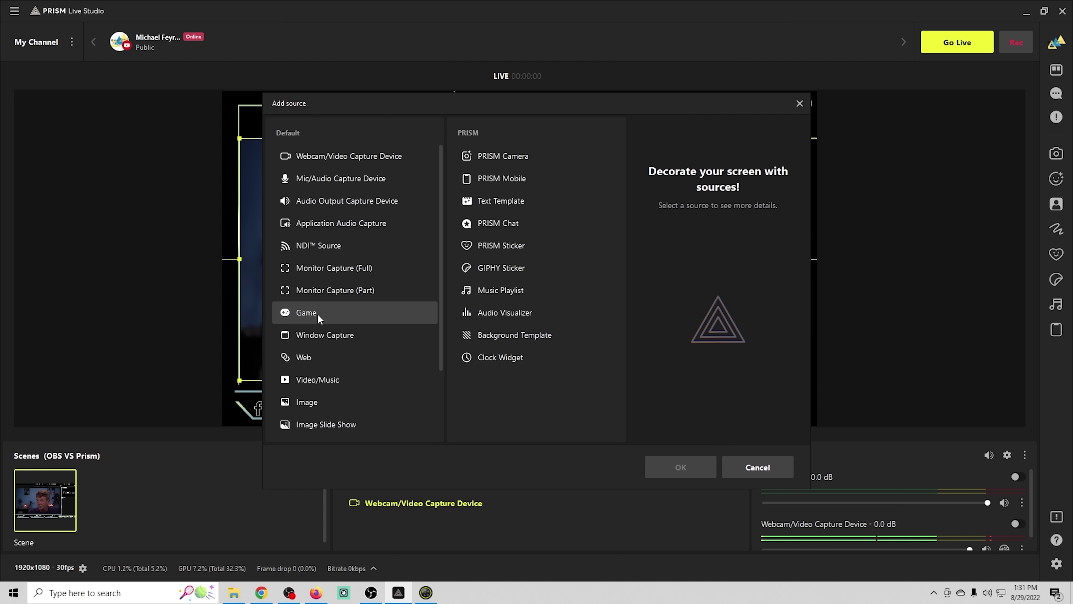
pyautogui.click(313, 355)
pyautogui.click(706, 466)
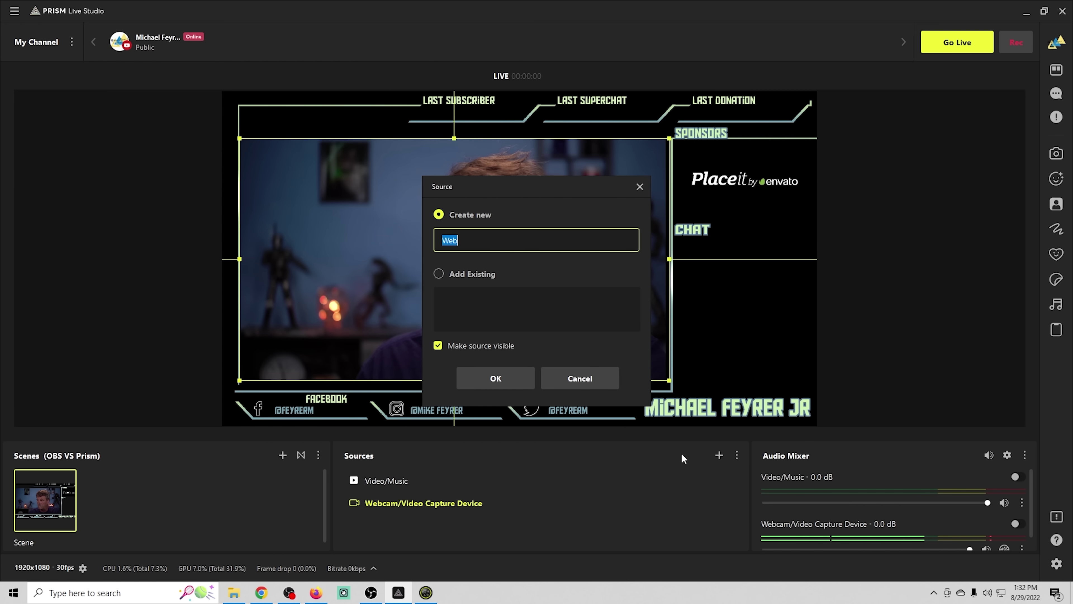
pyautogui.press('Return')
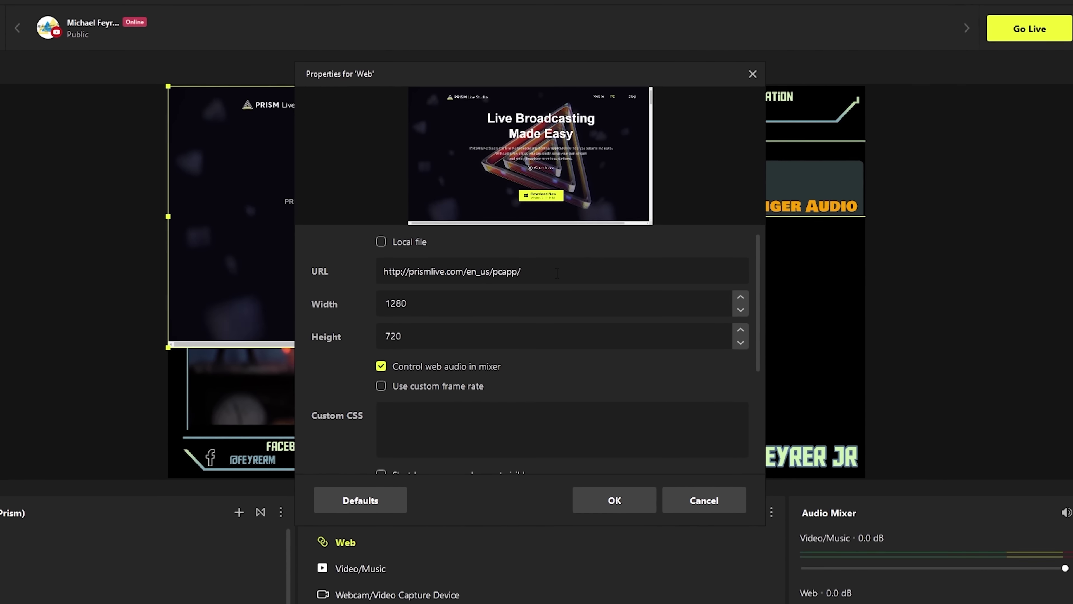
pyautogui.tripleClick(557, 272)
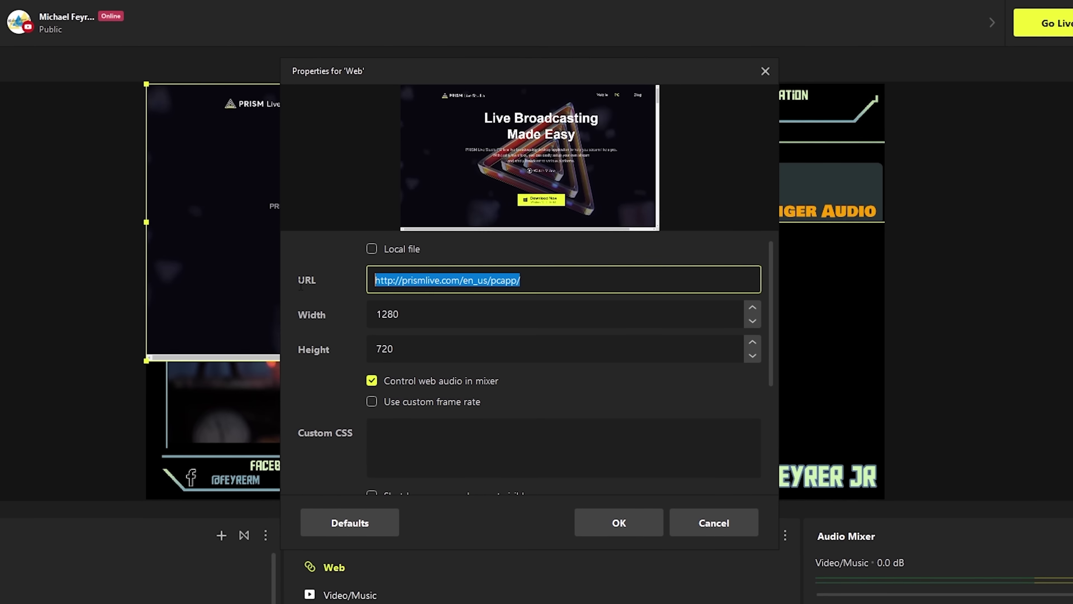
pyautogui.hotkey('ctrl', 'v')
pyautogui.press('Tab')
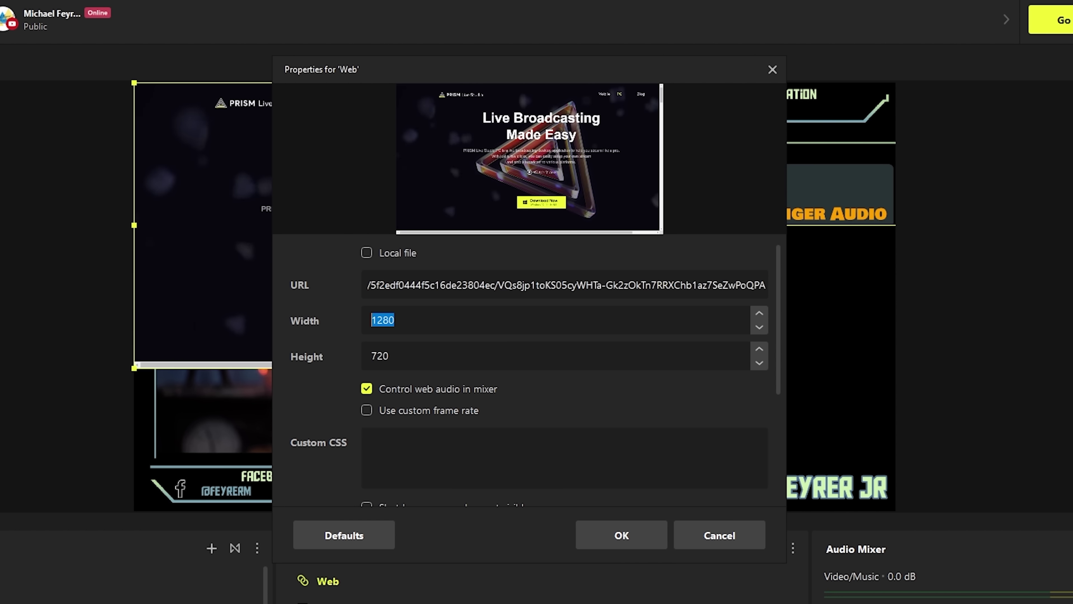
pyautogui.write('1920')
pyautogui.press('Tab')
pyautogui.write('1080')
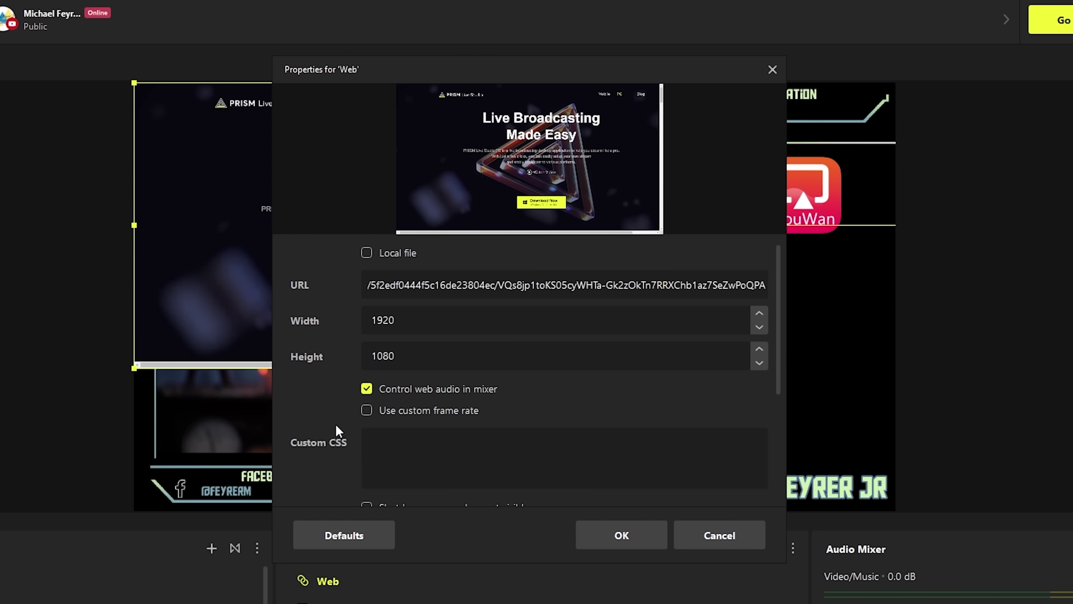
pyautogui.scroll(-5, 337, 427)
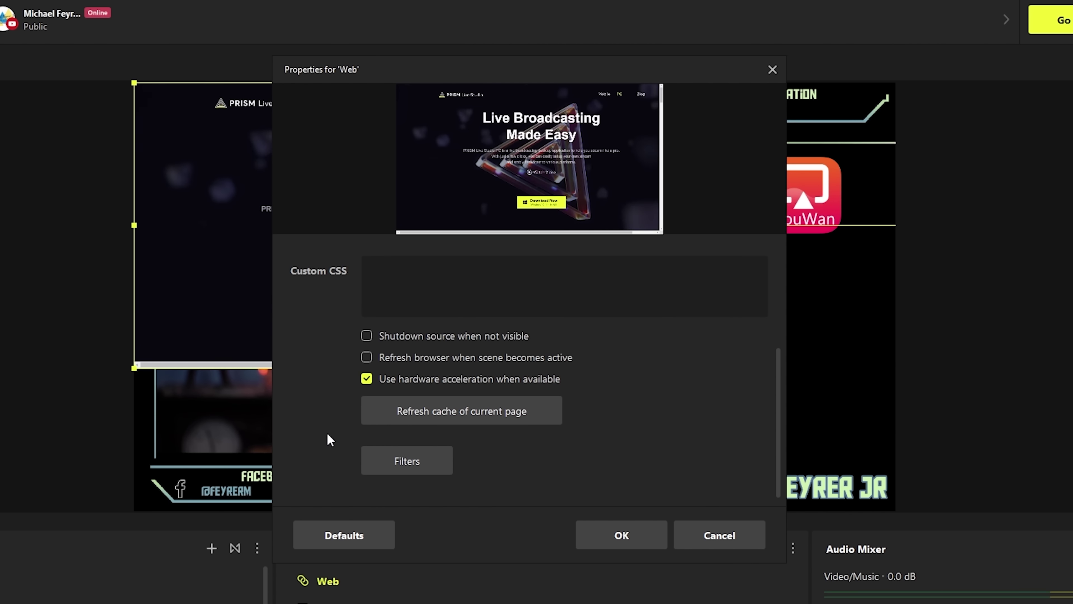
pyautogui.click(620, 534)
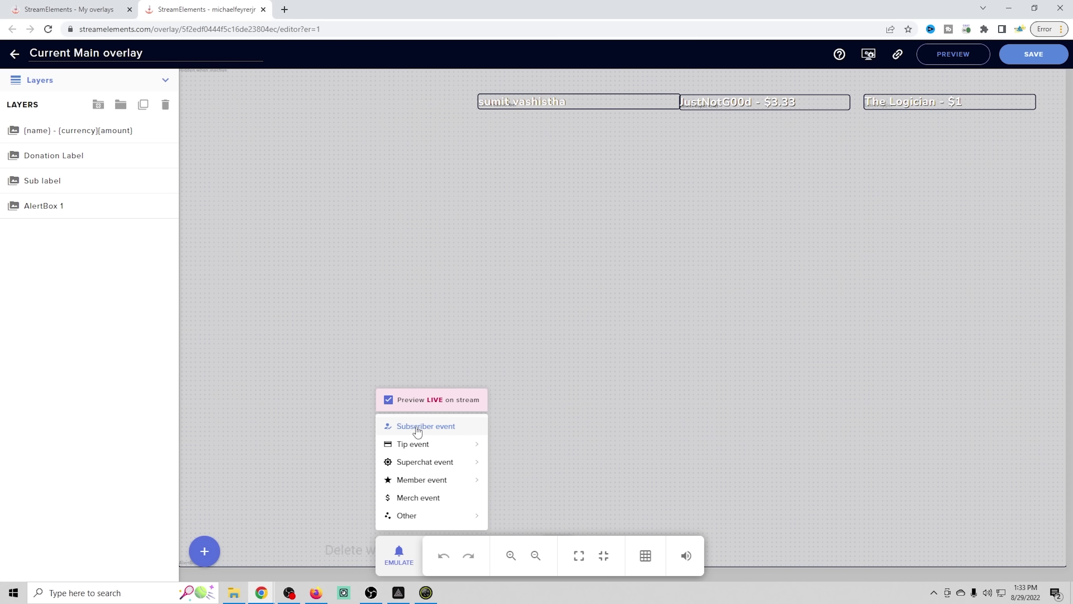
pyautogui.click(418, 427)
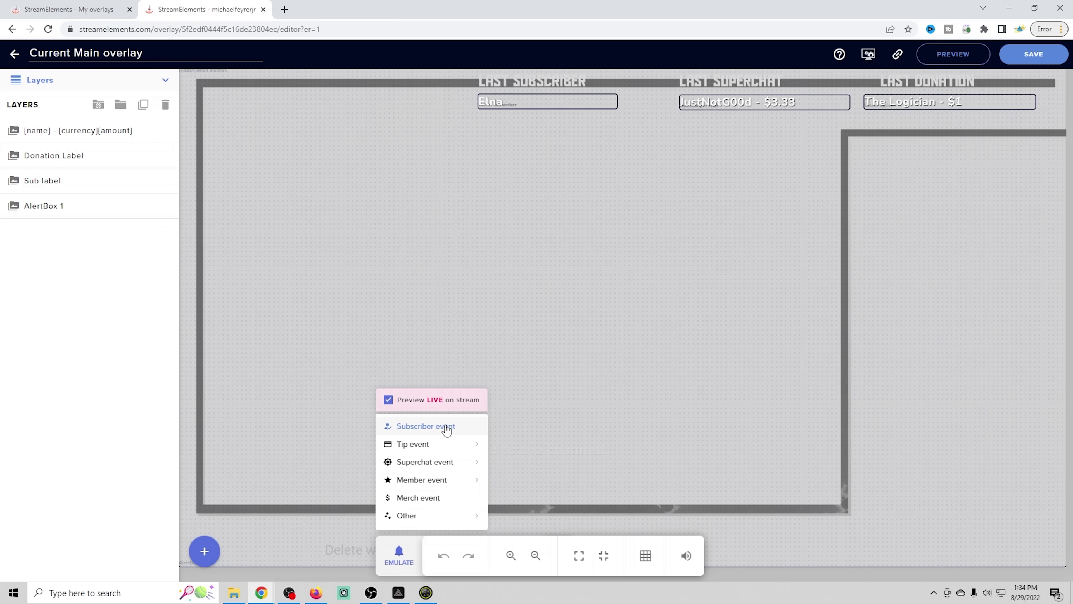
# Fire a test subscriber alert, then browse OBS's Deprecated source types without adding any
pyautogui.moveTo(447, 427)
pyautogui.click(514, 443)
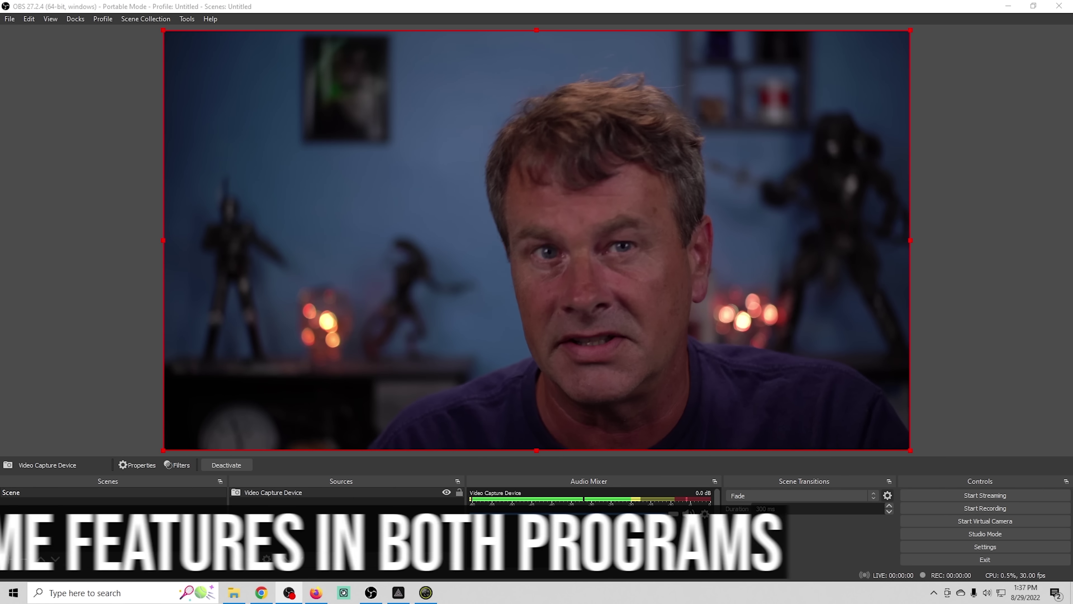
pyautogui.click(237, 559)
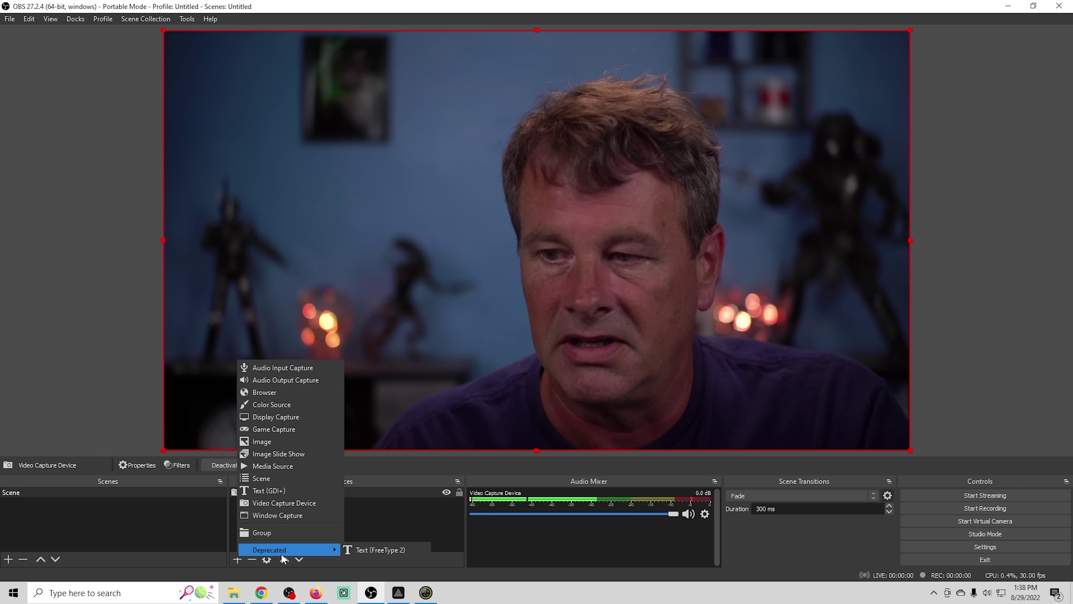
pyautogui.click(432, 328)
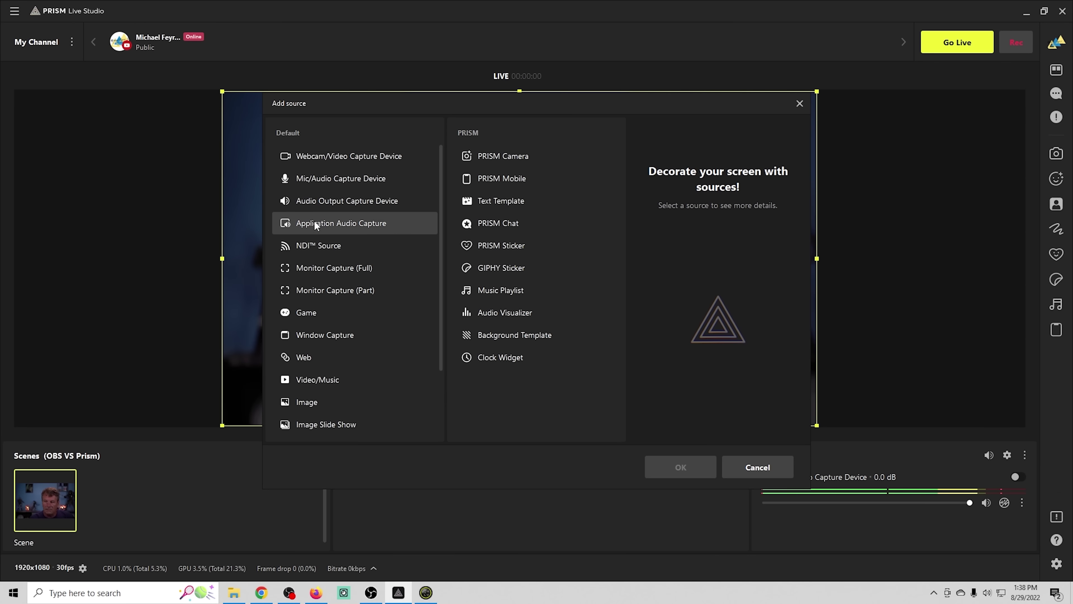
# Scroll the Default source types and drag the Add source window fully into view
pyautogui.scroll(-2, 292, 235)
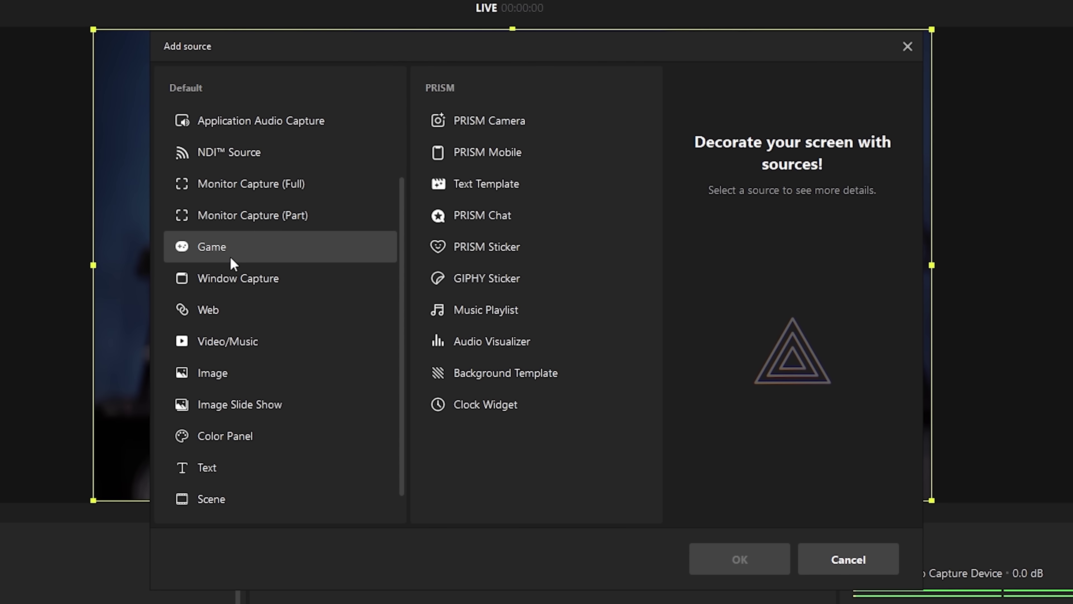
pyautogui.scroll(-1, 232, 262)
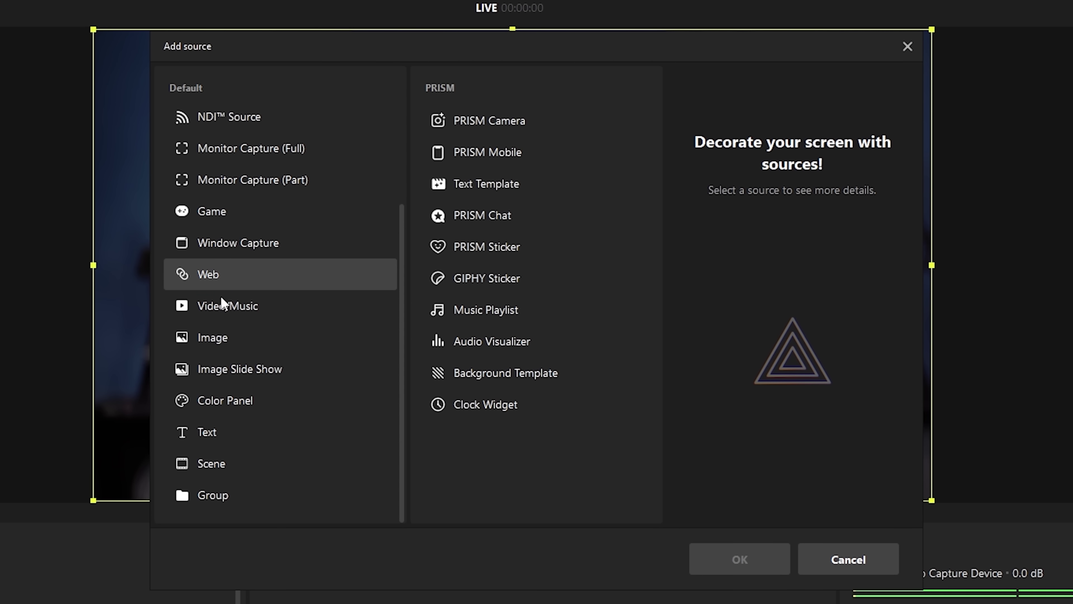
pyautogui.scroll(3, 255, 279)
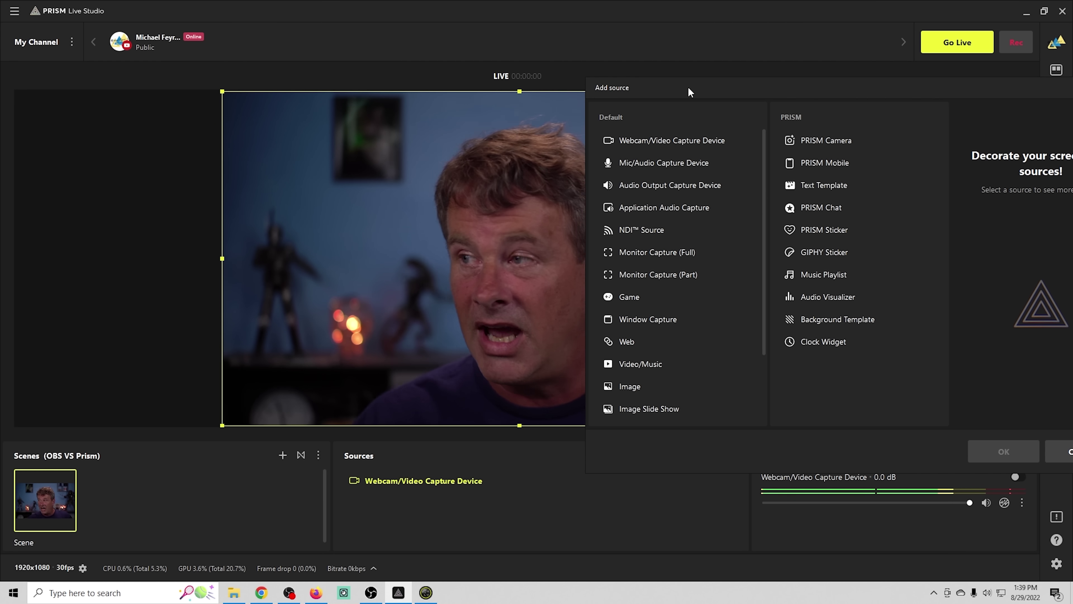
pyautogui.moveTo(710, 88); pyautogui.dragTo(300, 71)
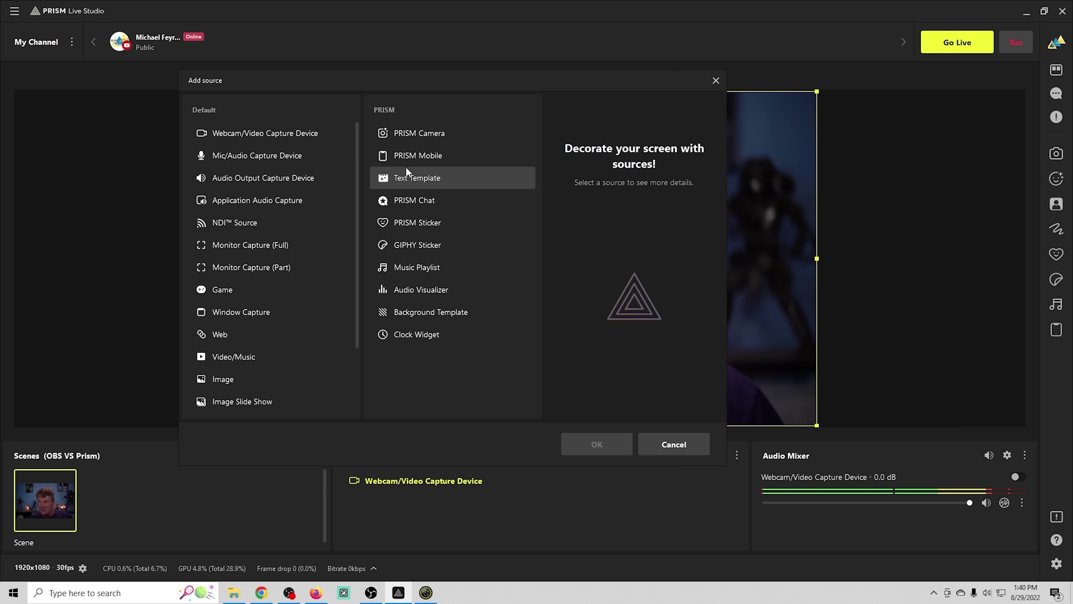
# Add a PRISM Chat in Style 4 with font size 29 and move it to the preview's right side
pyautogui.click(402, 199)
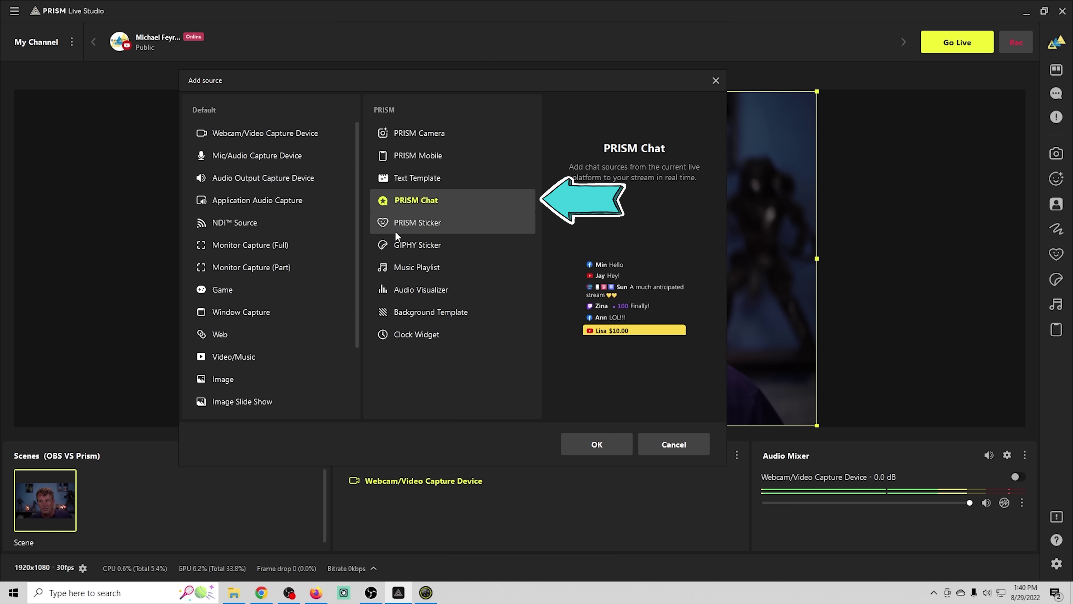
pyautogui.click(603, 446)
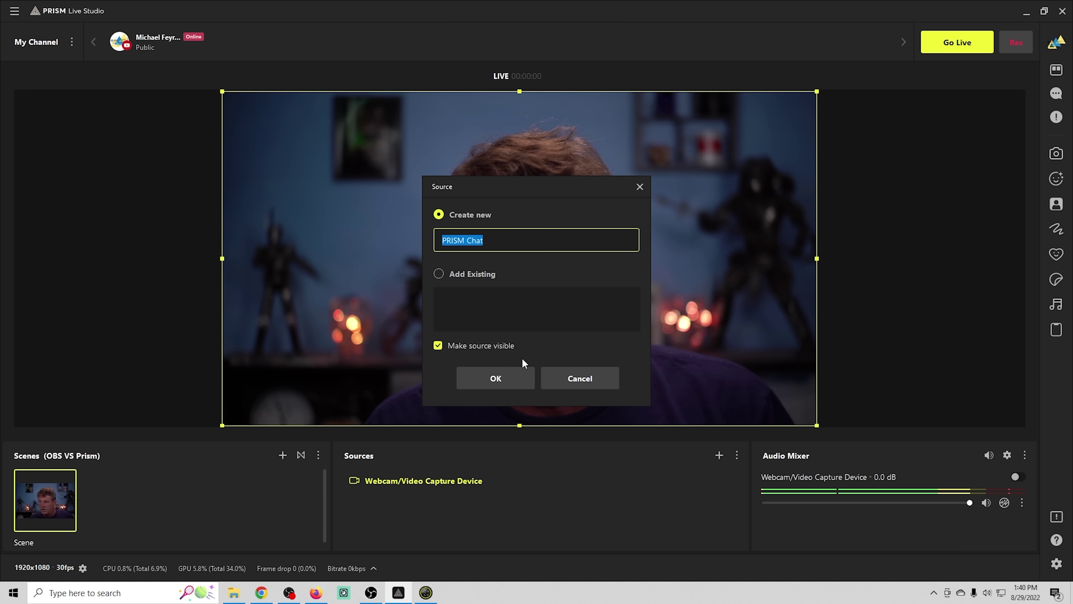
pyautogui.click(515, 376)
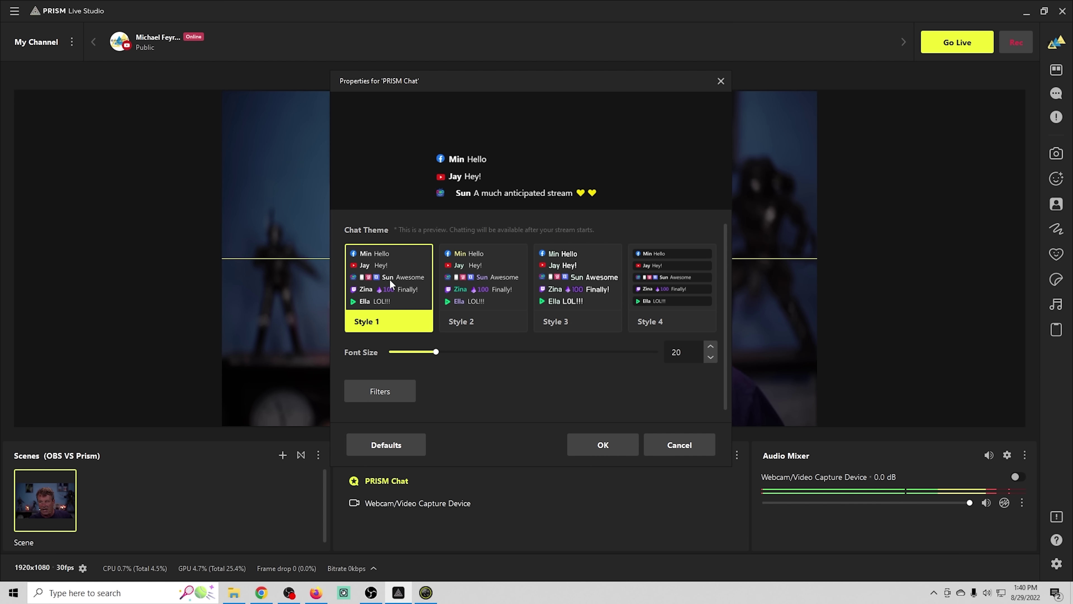
pyautogui.click(463, 282)
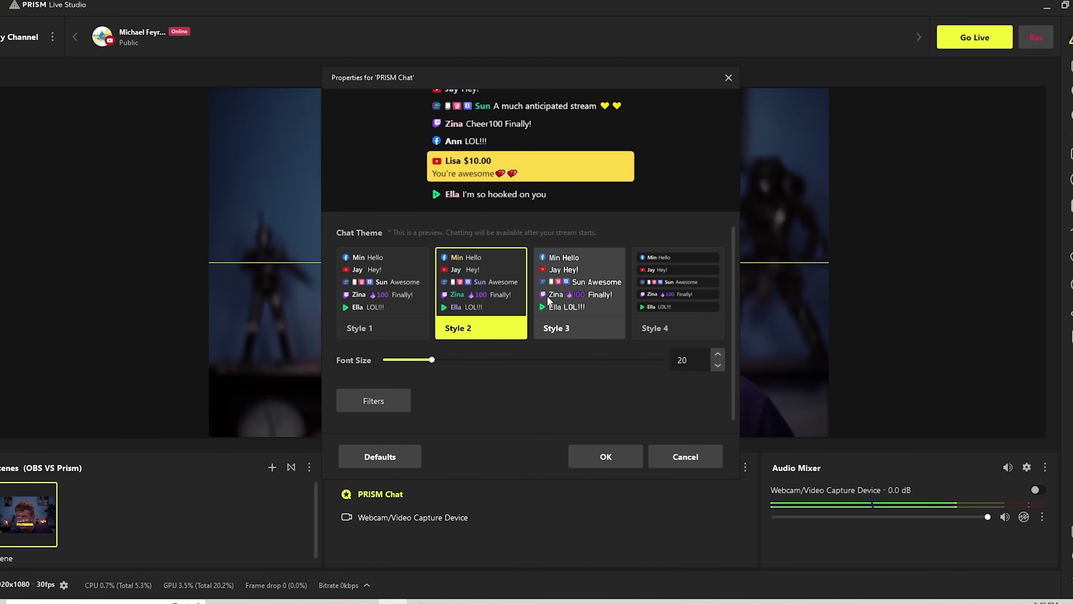
pyautogui.click(549, 296)
pyautogui.click(651, 292)
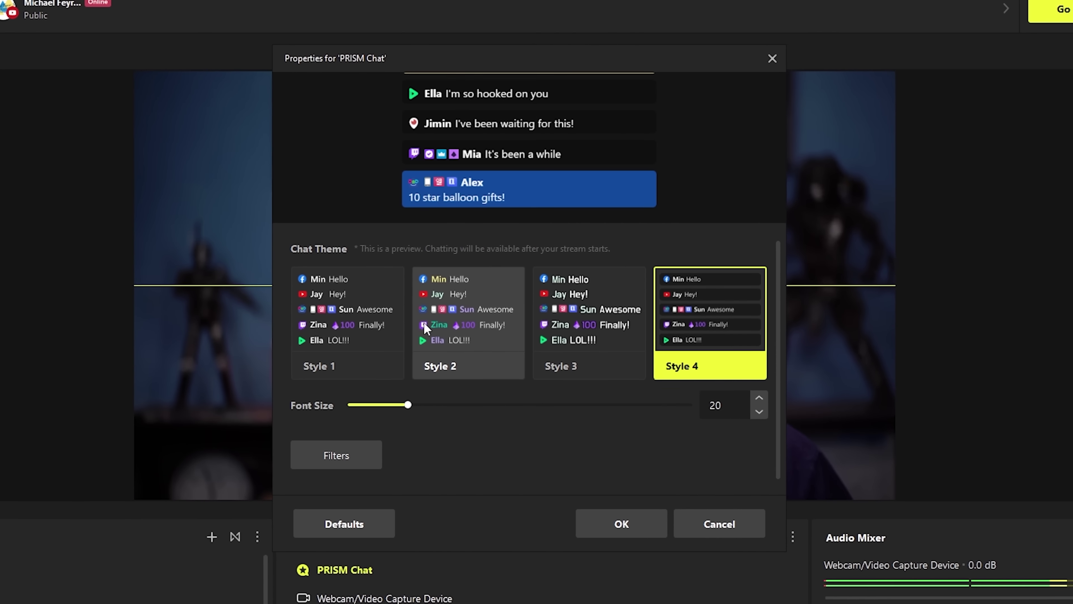
pyautogui.moveTo(408, 404); pyautogui.dragTo(471, 405)
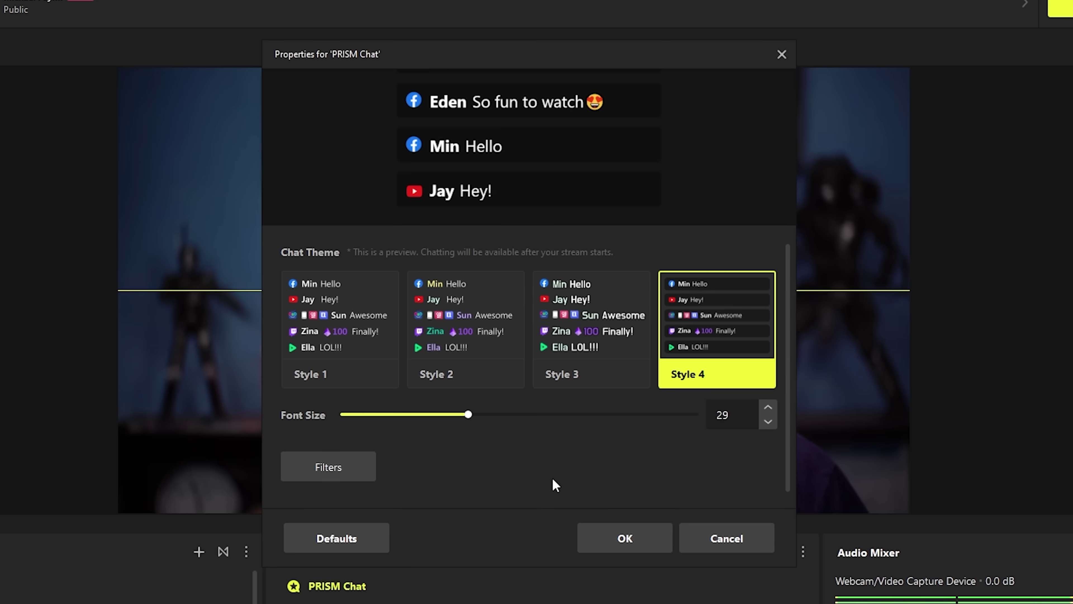
pyautogui.click(600, 535)
pyautogui.moveTo(500, 240); pyautogui.dragTo(717, 243)
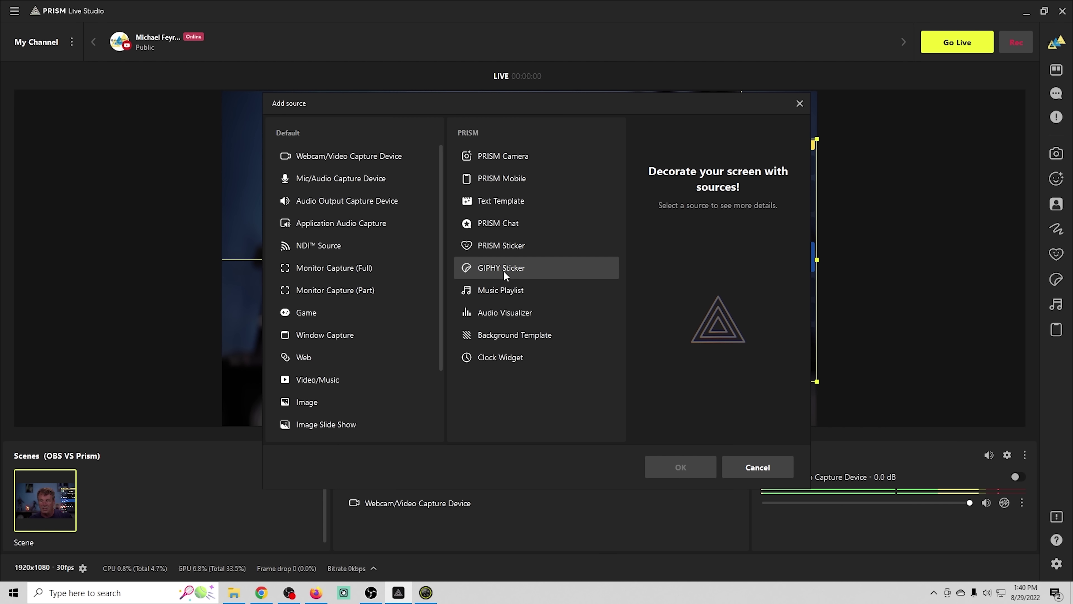
# Add a Music Playlist source under its default name, leaving it with no songs
pyautogui.click(503, 289)
pyautogui.click(679, 468)
pyautogui.click(495, 378)
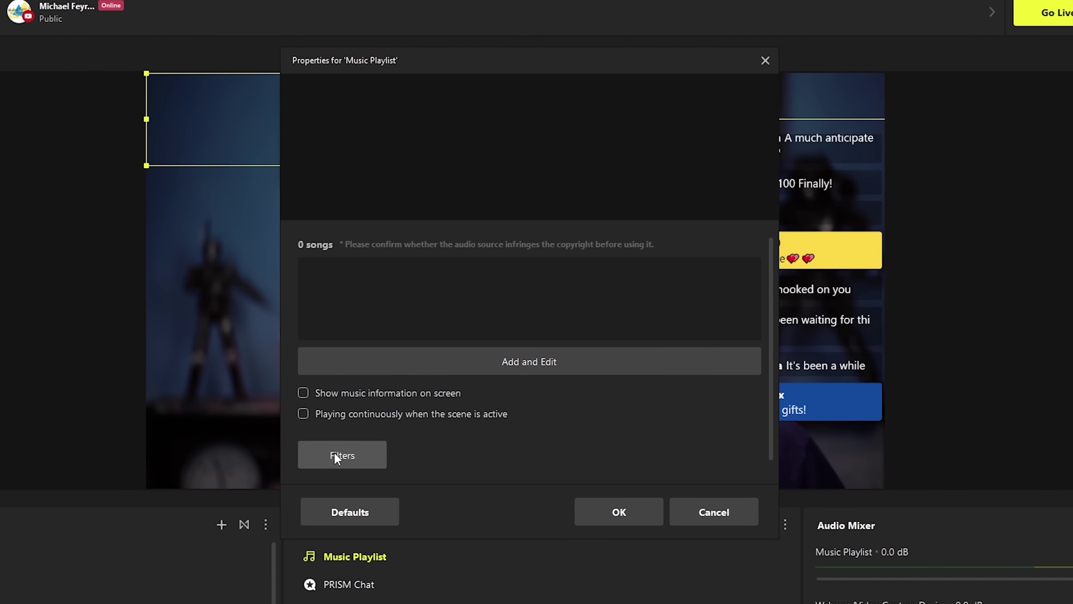
pyautogui.click(619, 512)
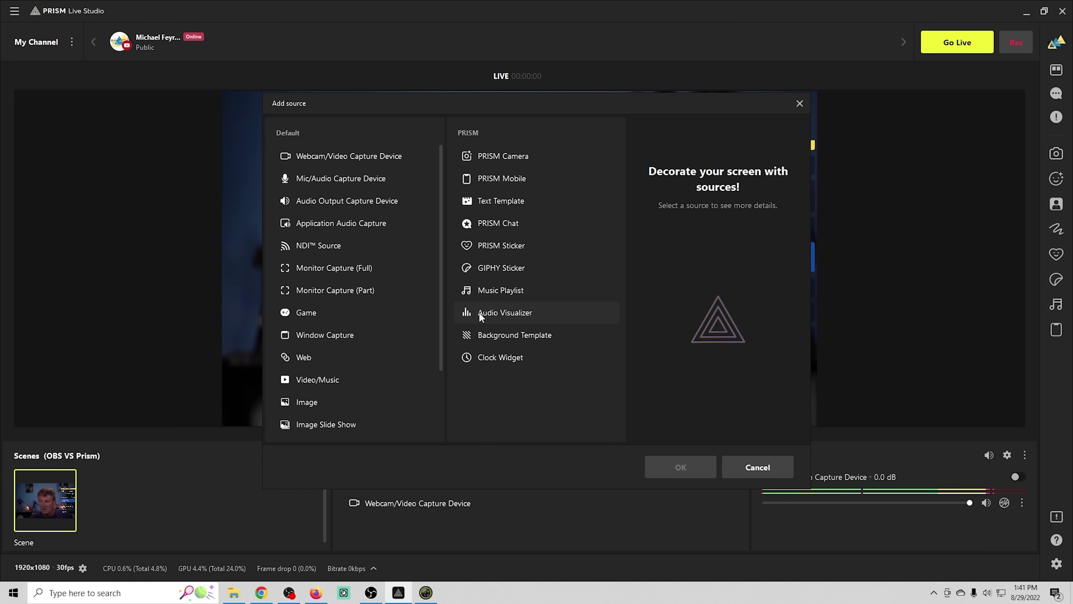
# Add an Audio Visualizer source, keeping the webcam as its audio input
pyautogui.click(480, 311)
pyautogui.click(673, 473)
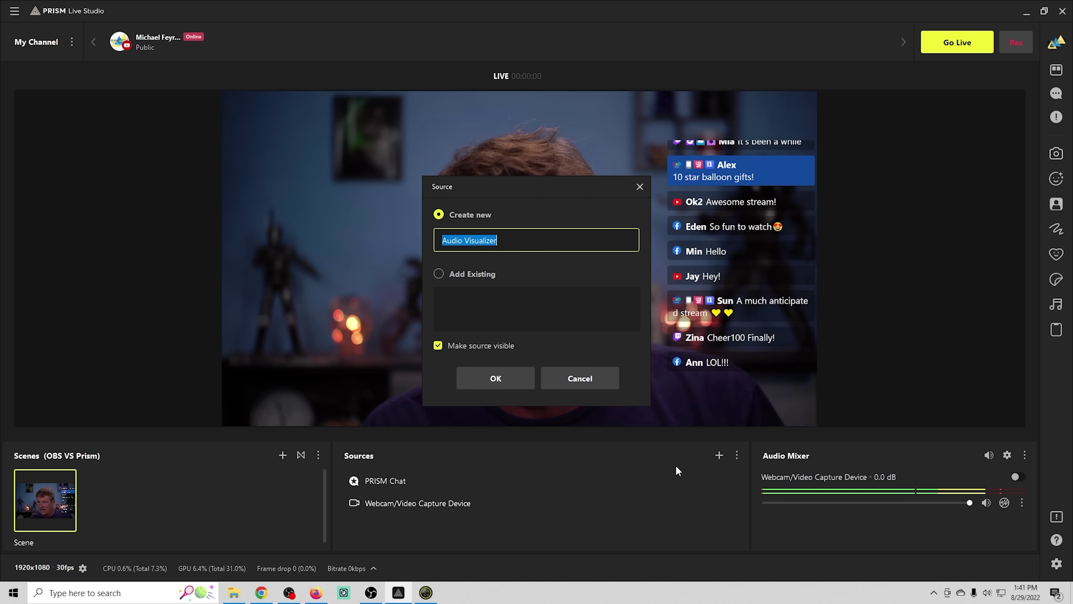
pyautogui.click(498, 378)
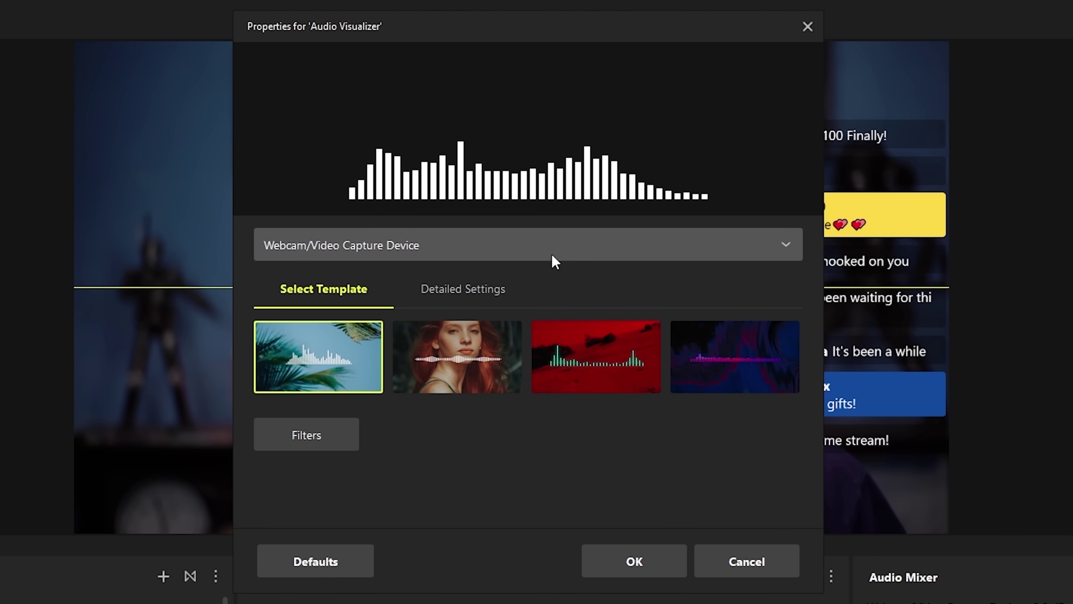
pyautogui.click(555, 262)
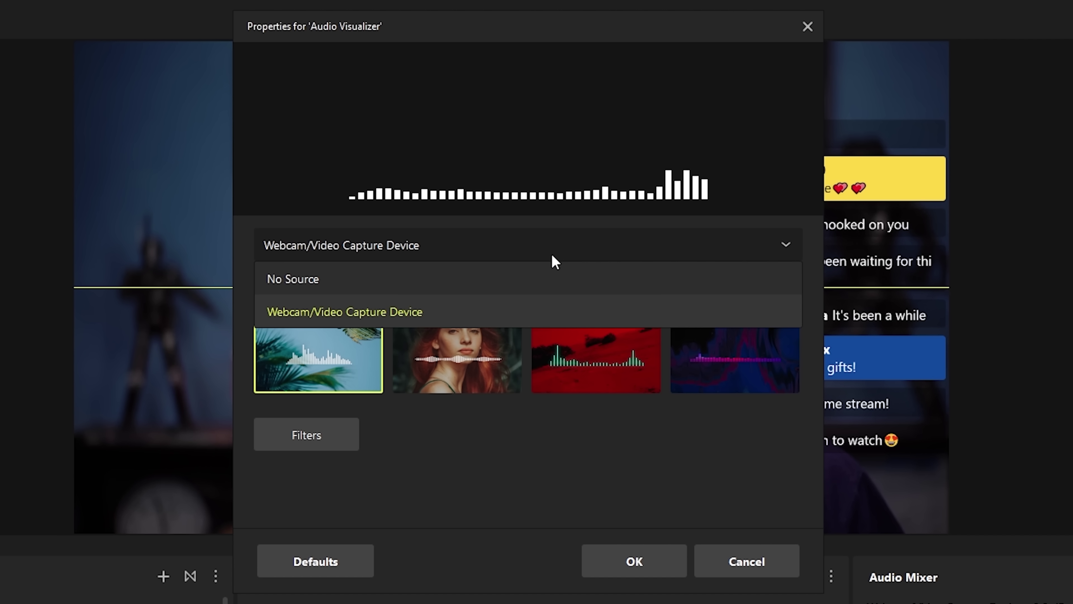
pyautogui.click(408, 315)
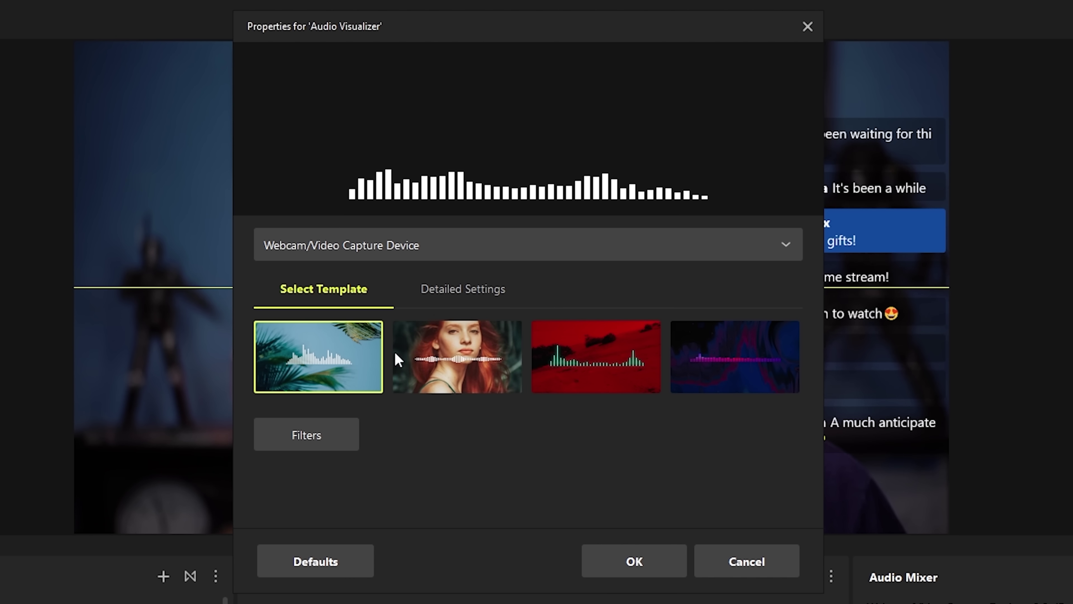
# Review the visualizer's Detailed Settings, then preview the dotted, red-green and blue-purple templates
pyautogui.click(488, 296)
pyautogui.scroll(-1, 537, 451)
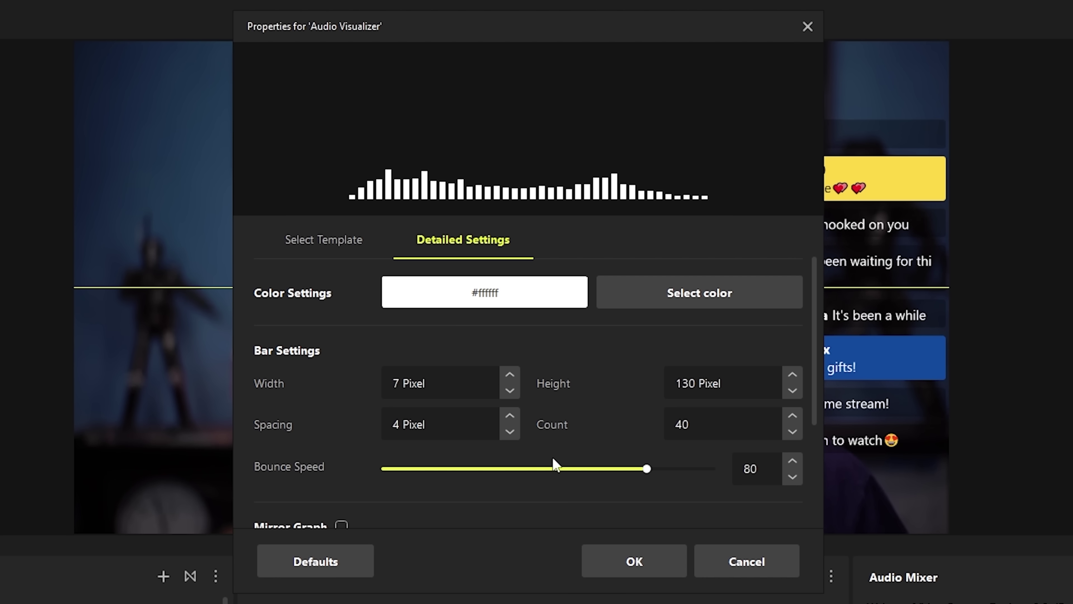
pyautogui.scroll(-1, 549, 480)
pyautogui.scroll(-2, 464, 459)
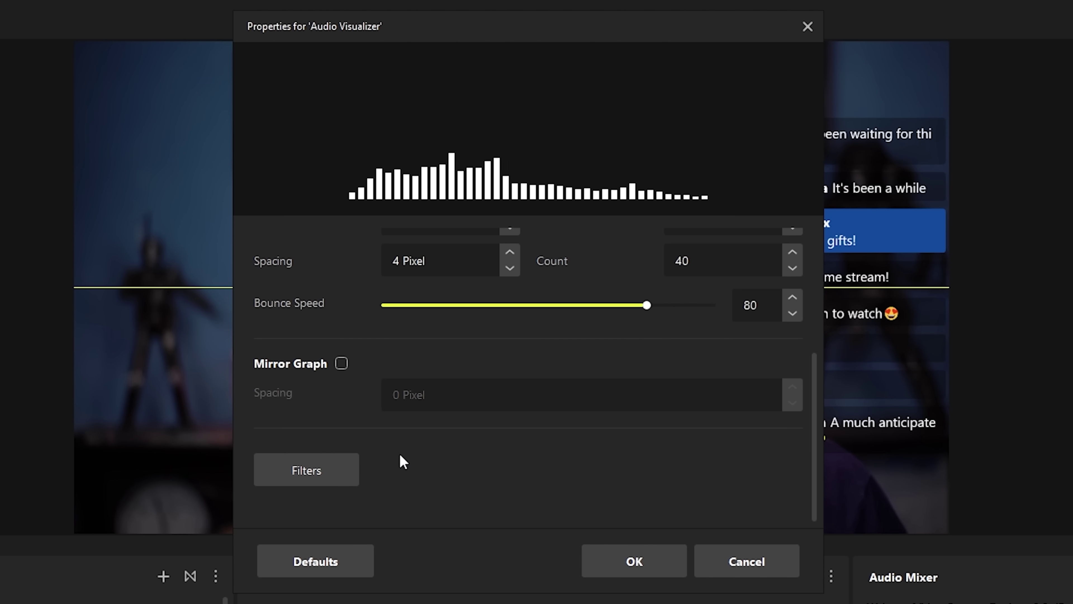
pyautogui.scroll(4, 407, 465)
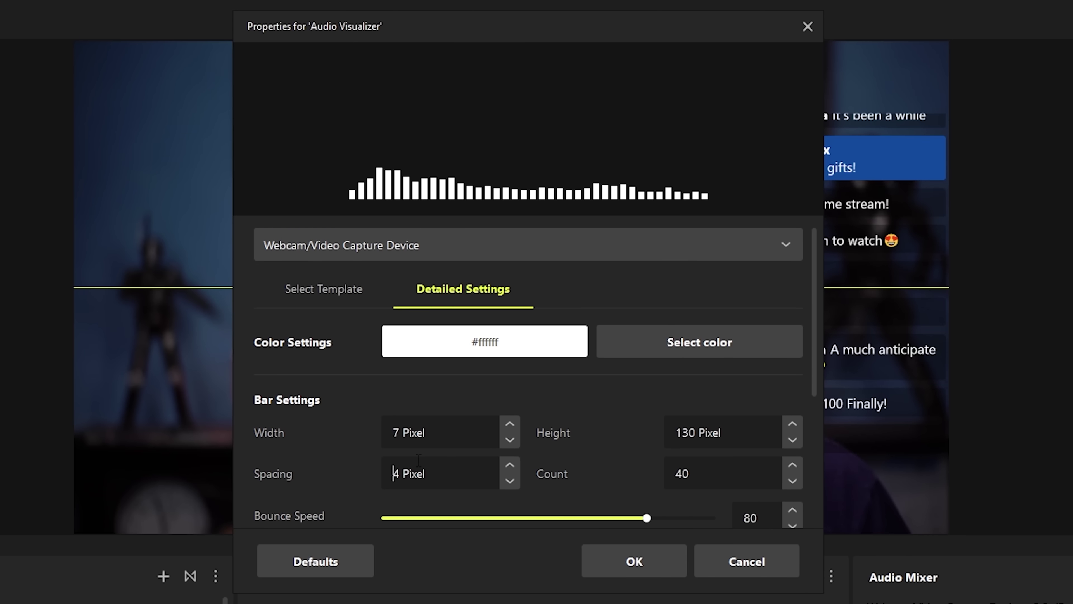
pyautogui.click(329, 292)
pyautogui.click(441, 365)
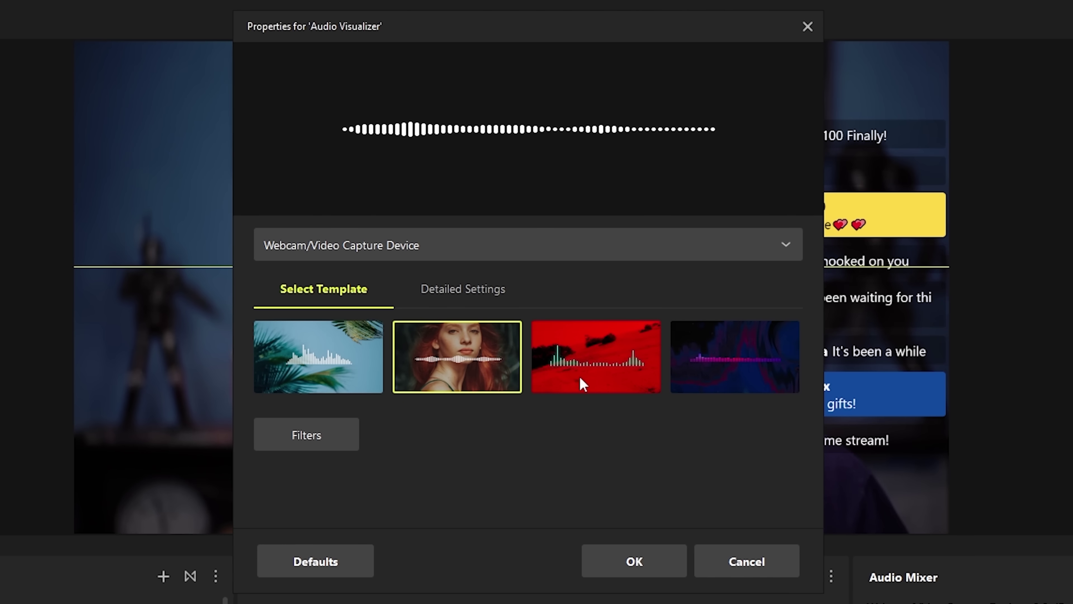
pyautogui.click(610, 365)
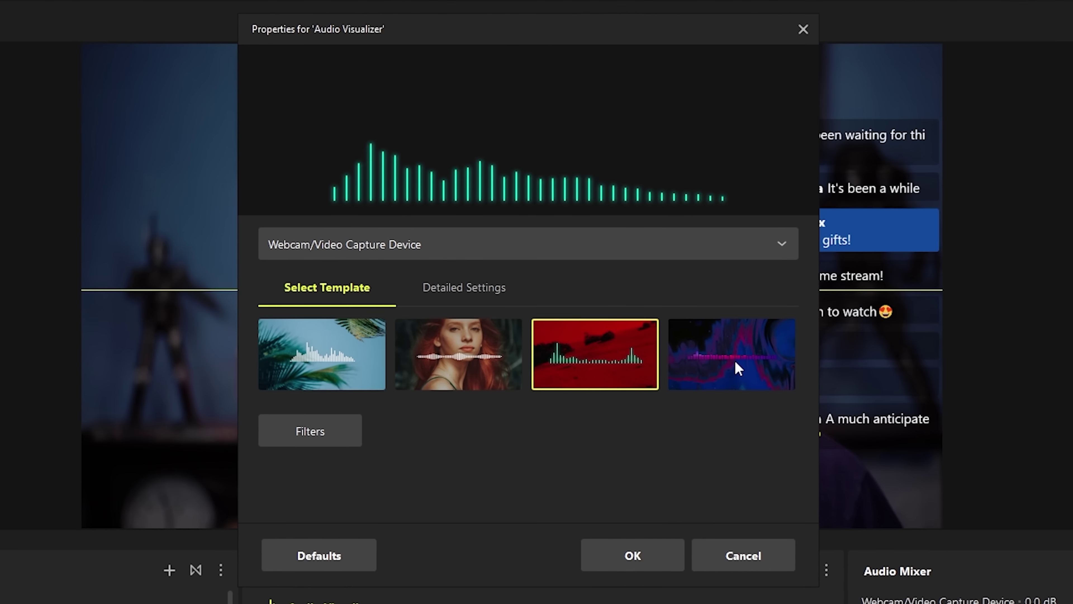
pyautogui.click(706, 340)
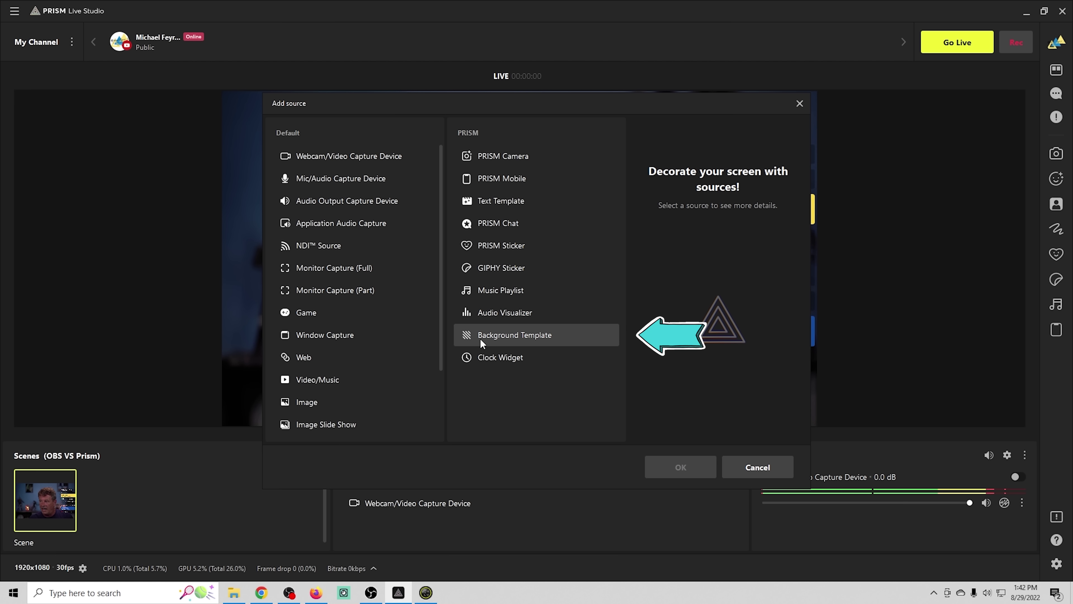
# Add a Background Template source using the earth image
pyautogui.click(480, 338)
pyautogui.click(676, 466)
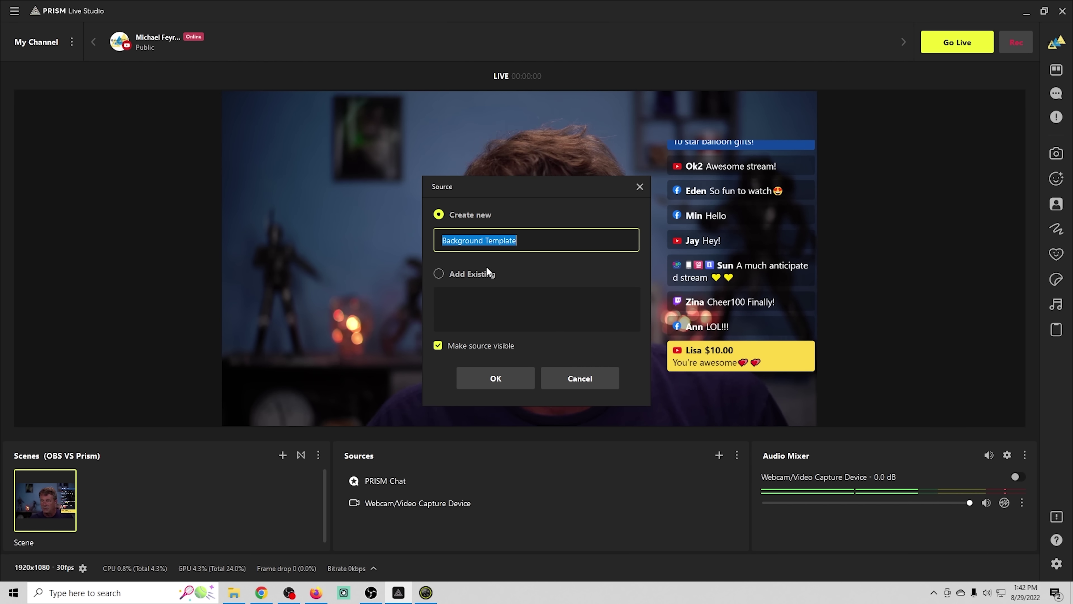
pyautogui.click(501, 377)
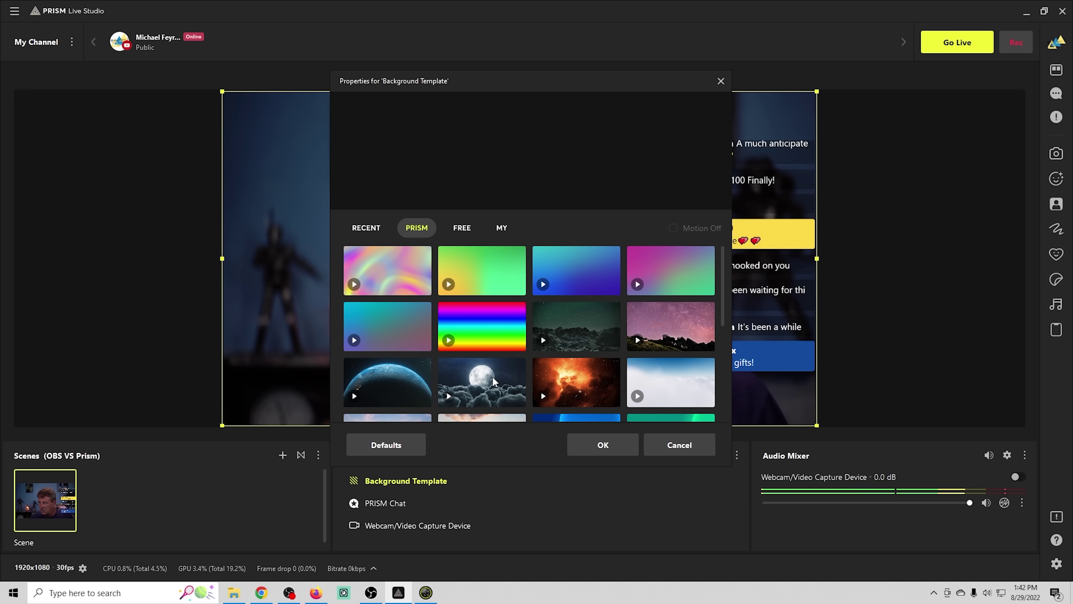
pyautogui.click(410, 380)
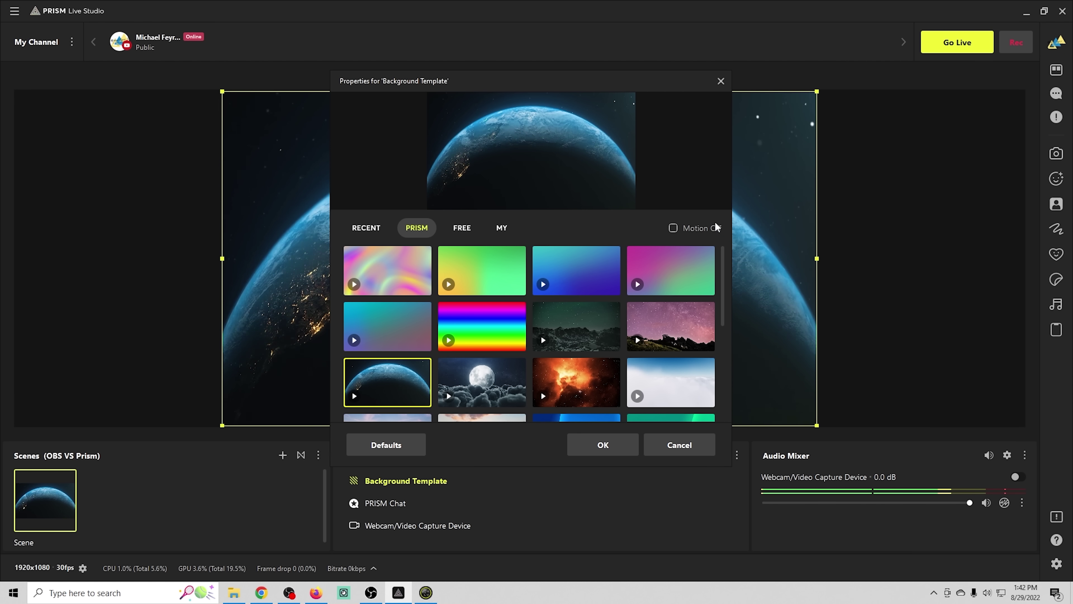
pyautogui.click(603, 444)
# Layer the webcam and chat above the earth, shrink the webcam to the lower left, and view its properties
pyautogui.moveTo(426, 523); pyautogui.dragTo(430, 469)
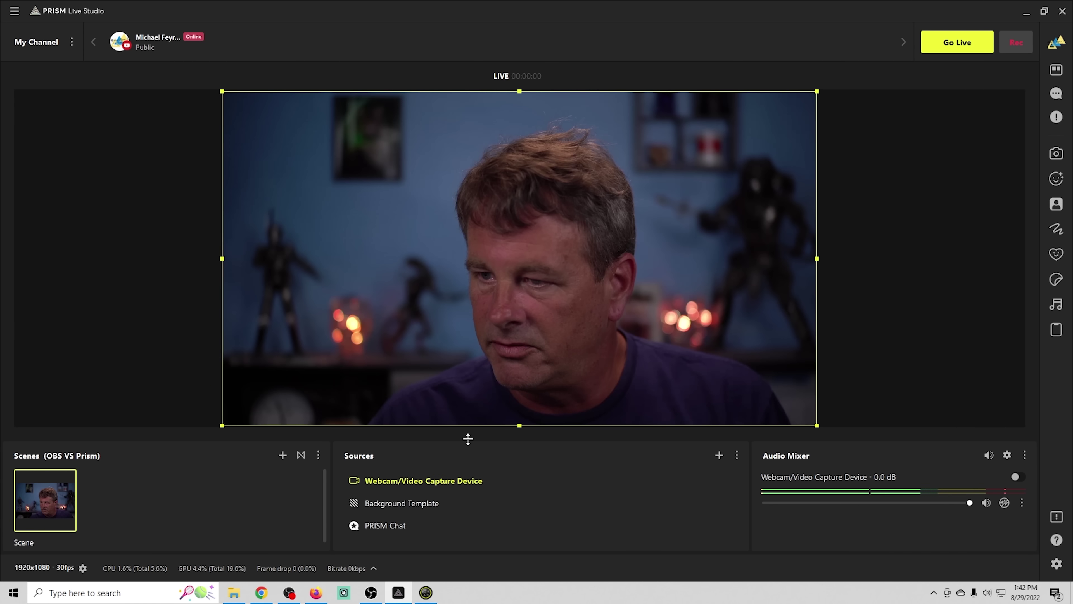
pyautogui.moveTo(813, 91); pyautogui.dragTo(443, 301)
pyautogui.moveTo(343, 376); pyautogui.dragTo(355, 358)
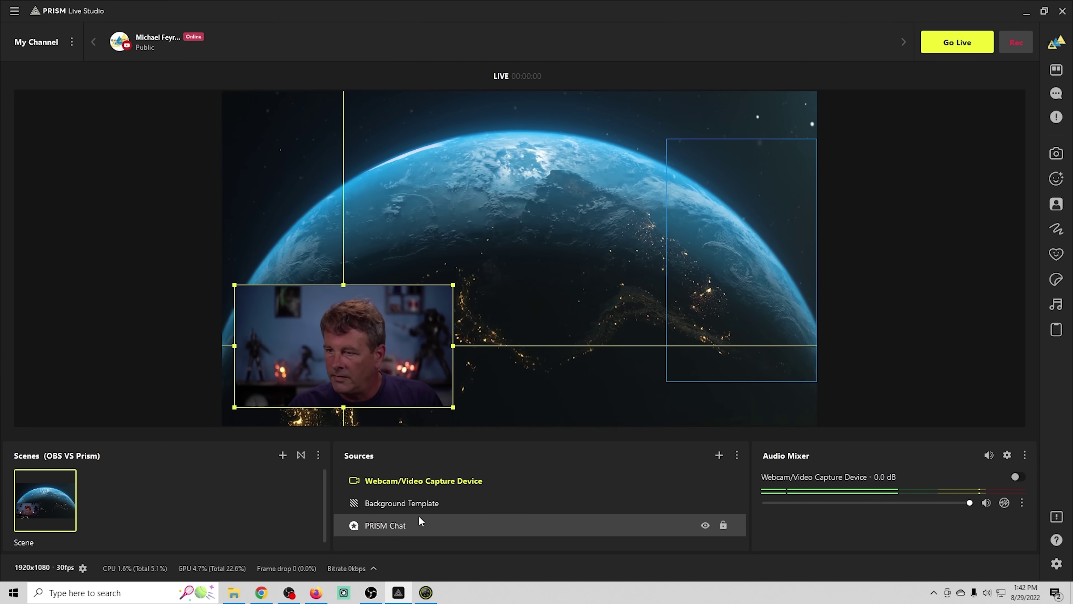
pyautogui.moveTo(405, 527); pyautogui.dragTo(402, 489)
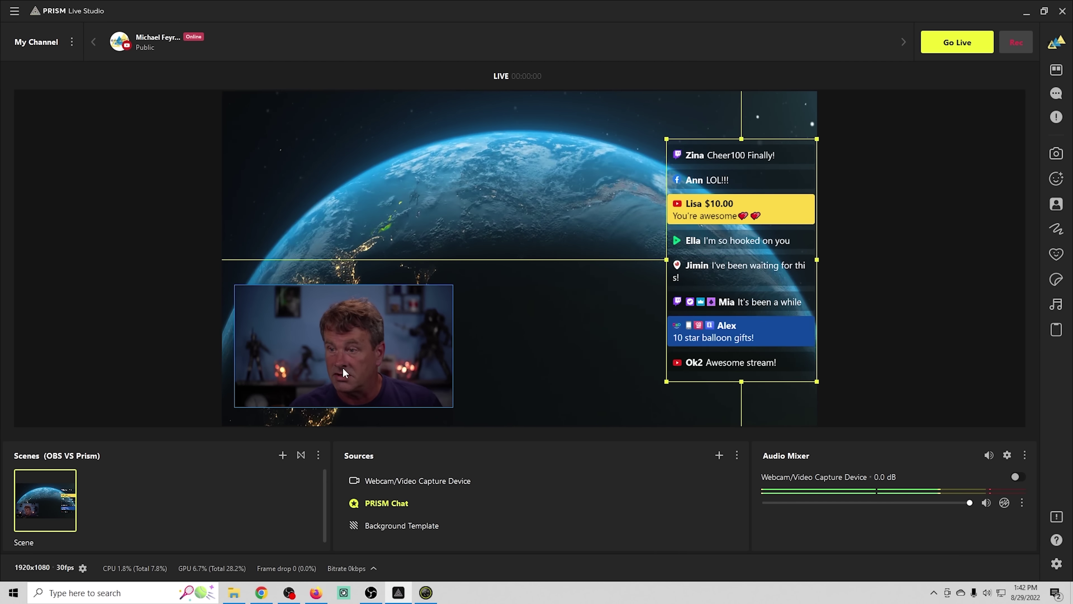
pyautogui.rightClick(416, 480)
pyautogui.click(454, 420)
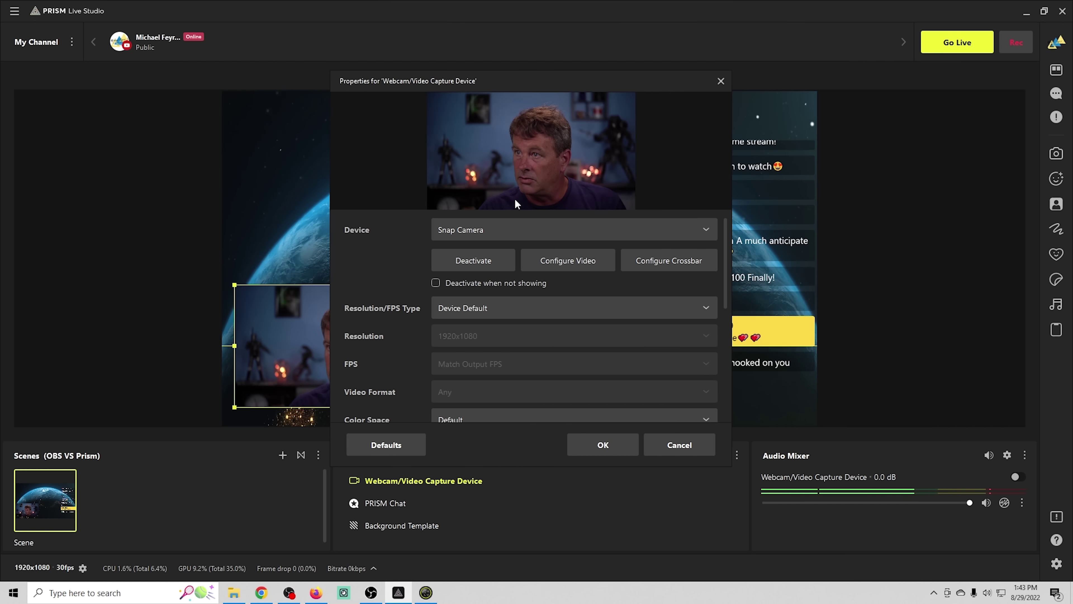
# Replace the webcam source with a background-removed PRISM Camera source under its default name
pyautogui.click(676, 445)
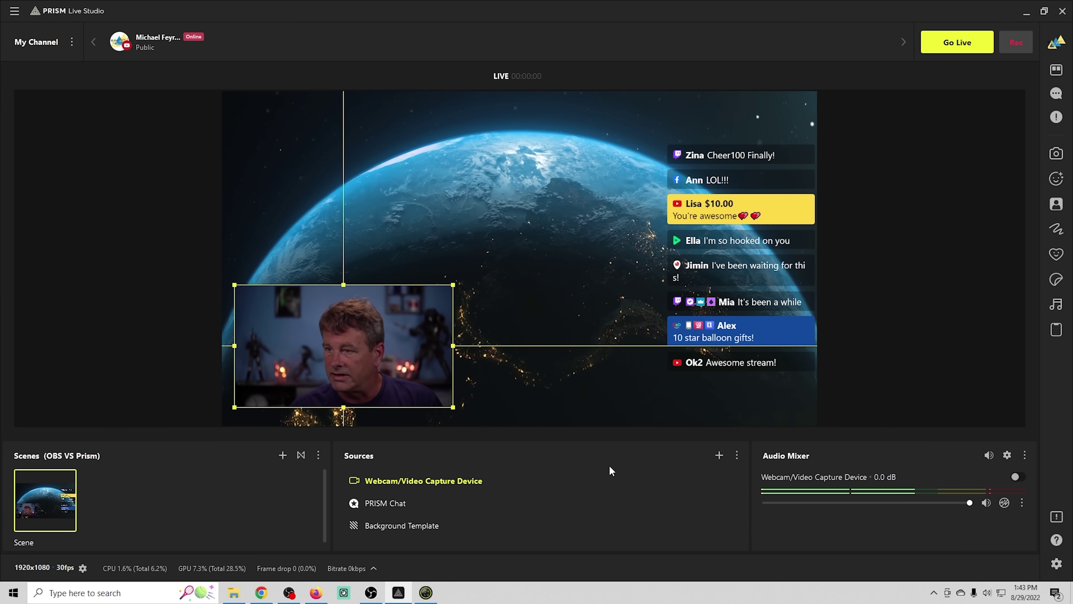
pyautogui.rightClick(598, 479)
pyautogui.click(621, 464)
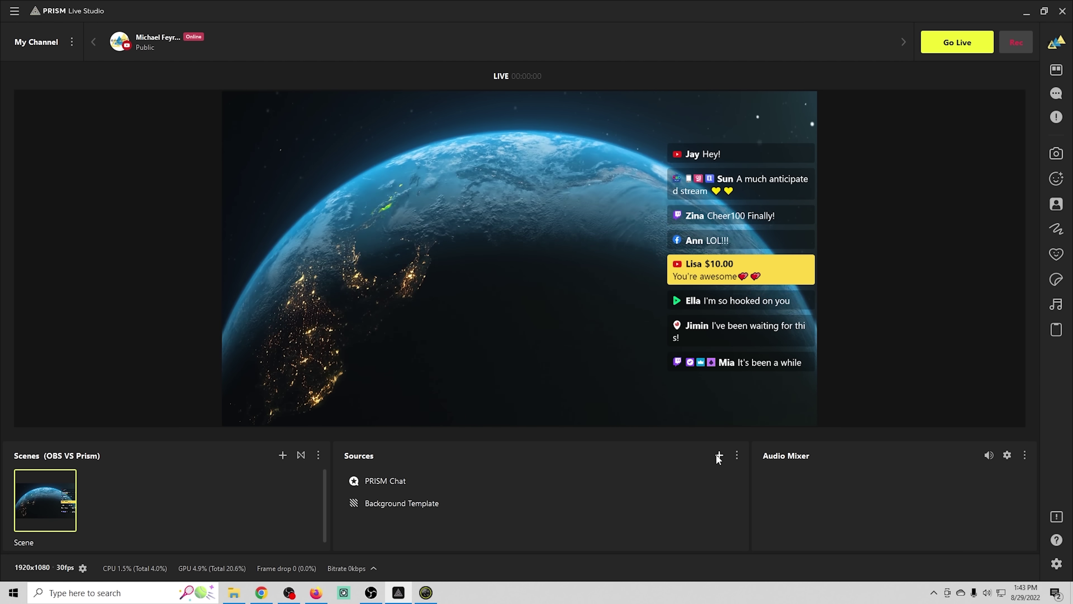
pyautogui.click(714, 454)
pyautogui.click(492, 156)
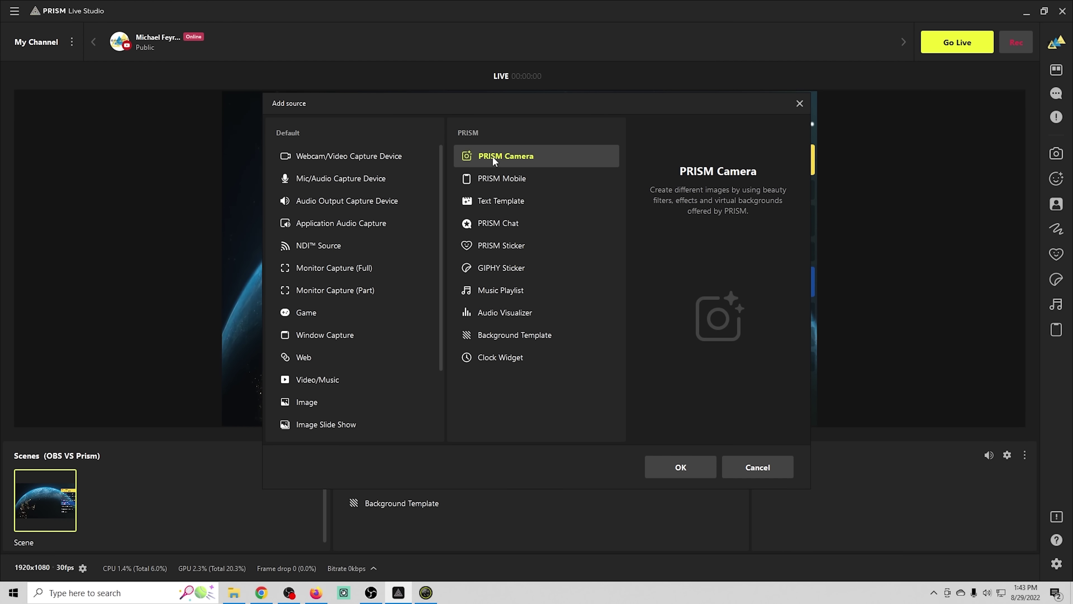
pyautogui.click(662, 461)
pyautogui.press('Return')
# Move and resize the camera image into a medium box at the lower left beside the chat
pyautogui.moveTo(561, 378); pyautogui.dragTo(422, 375)
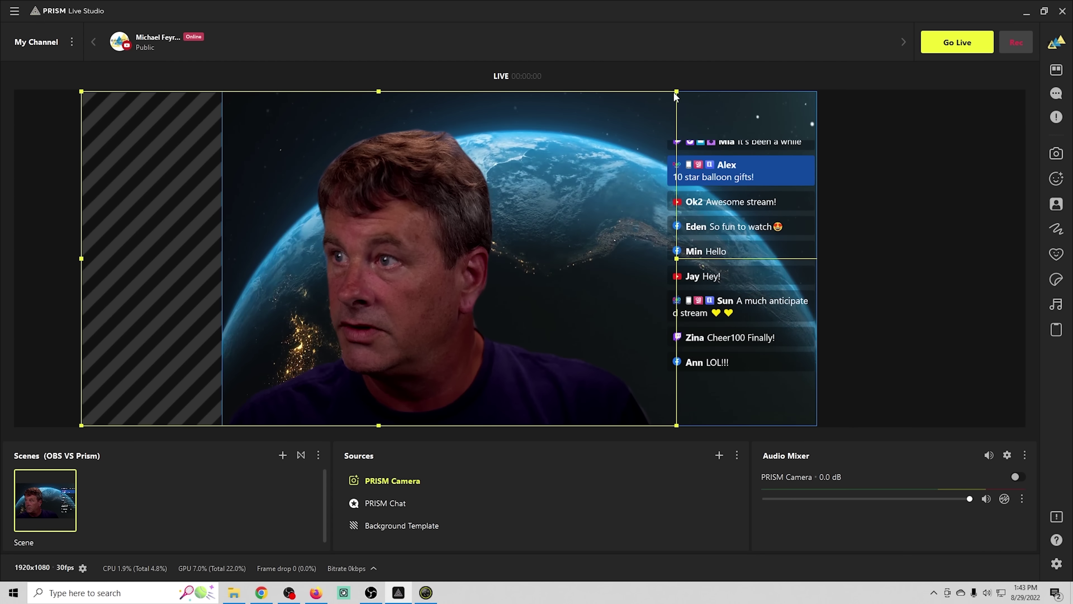
pyautogui.moveTo(677, 91); pyautogui.dragTo(400, 246)
pyautogui.moveTo(290, 402); pyautogui.dragTo(371, 409)
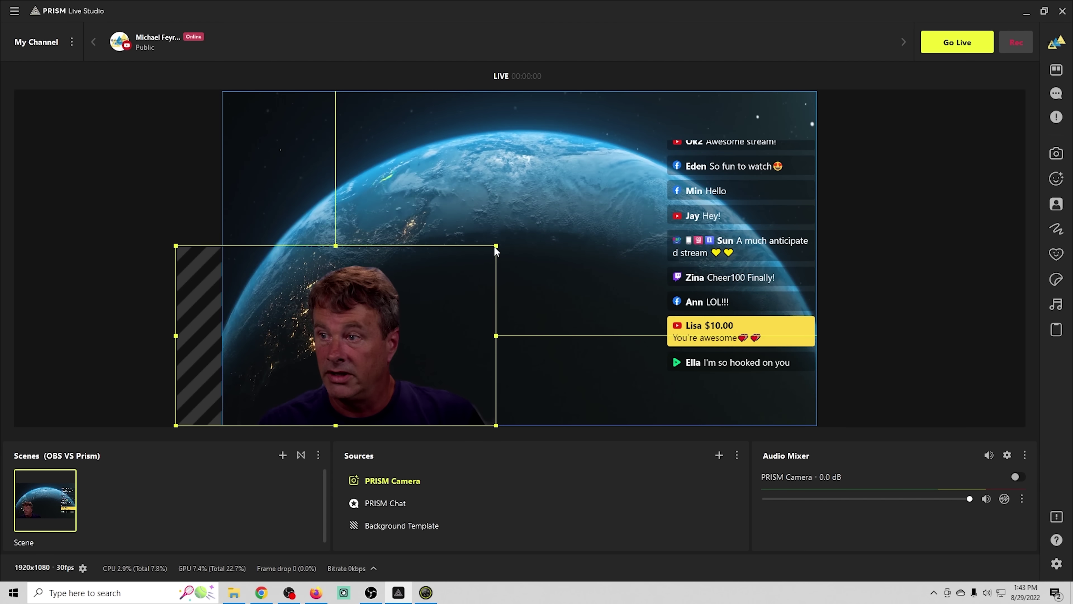
pyautogui.moveTo(497, 246); pyautogui.dragTo(593, 241)
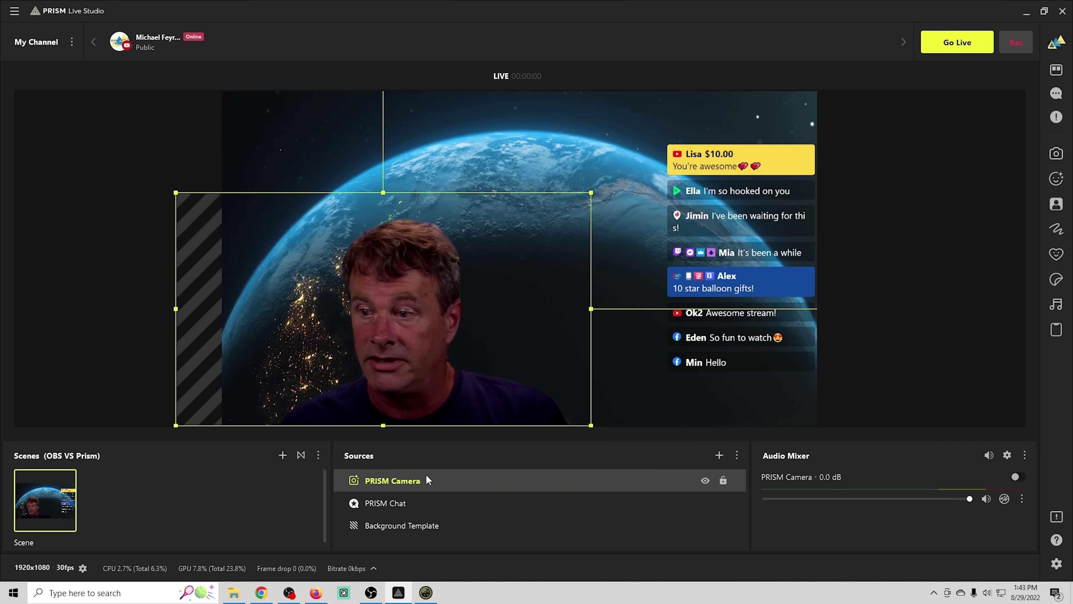
pyautogui.click(719, 455)
# Add a second Background Template using the black starry tile from the PRISM gallery
pyautogui.click(531, 336)
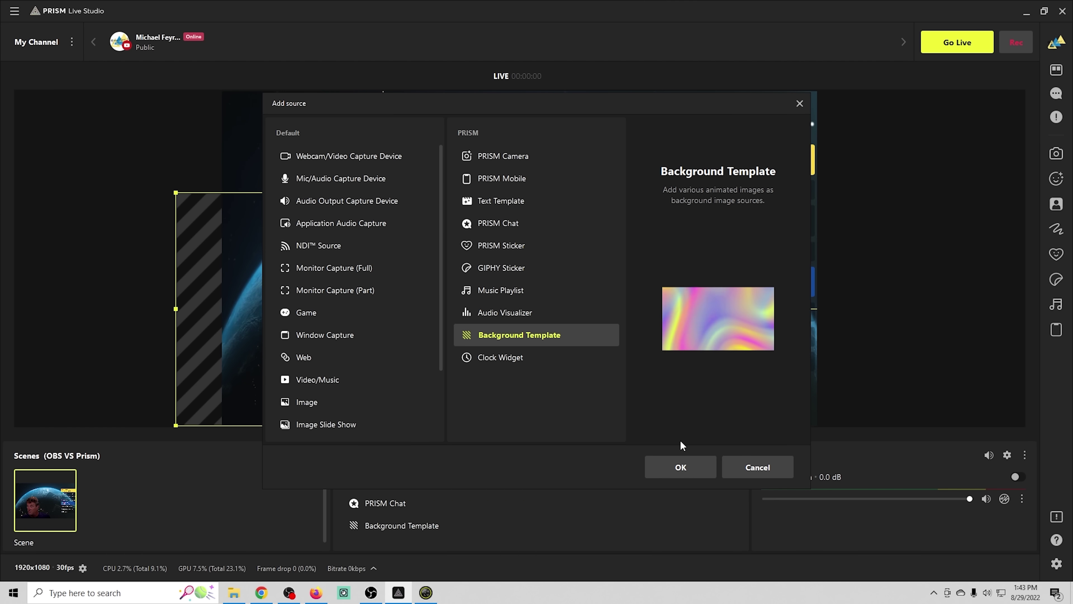
pyautogui.click(680, 467)
pyautogui.click(526, 378)
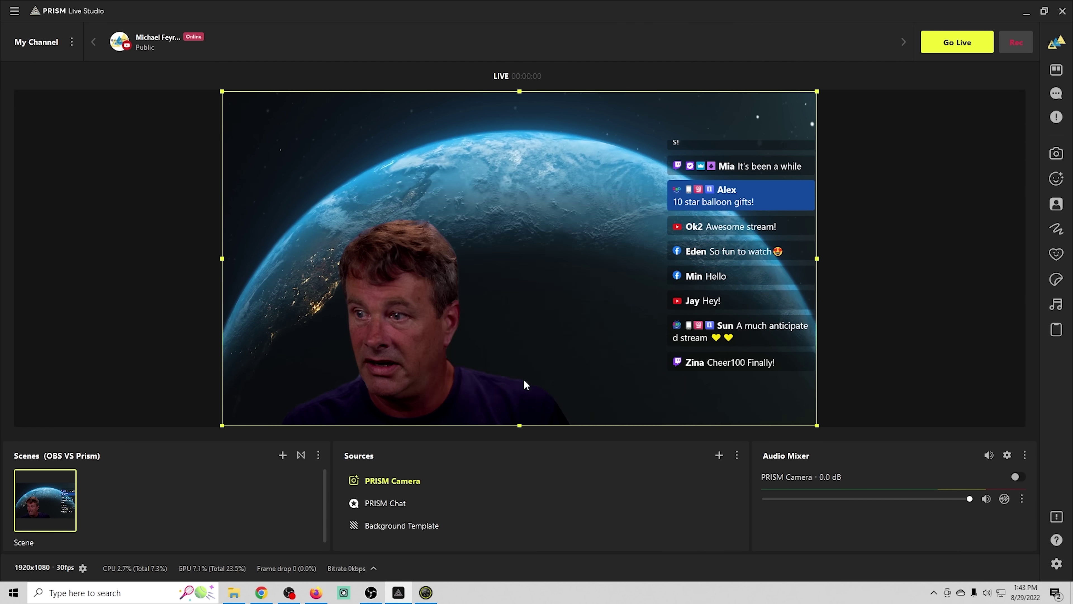
pyautogui.scroll(-5, 709, 315)
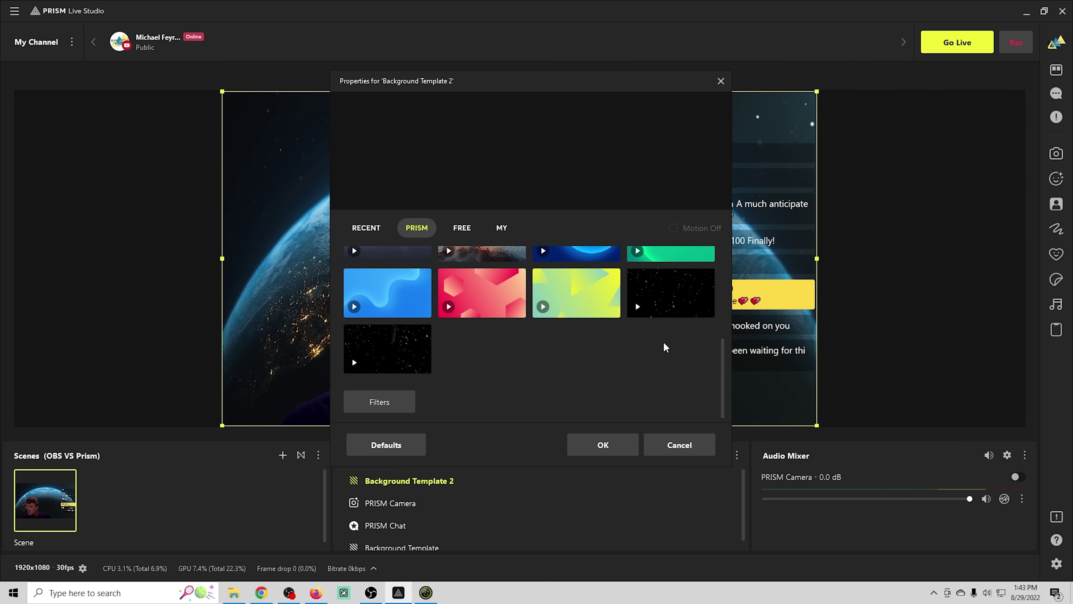
pyautogui.click(660, 298)
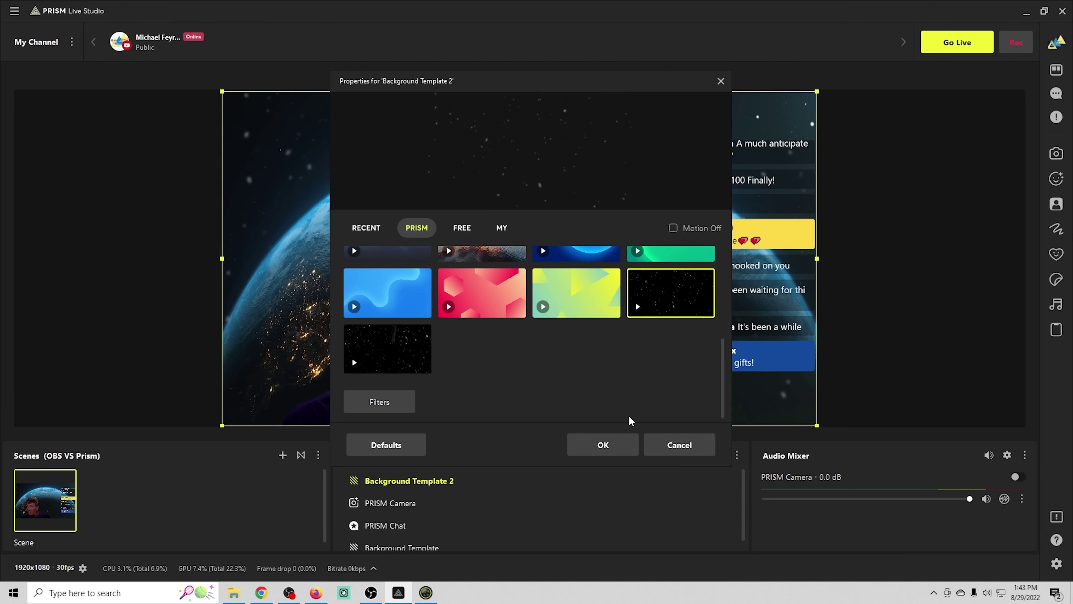
pyautogui.click(609, 444)
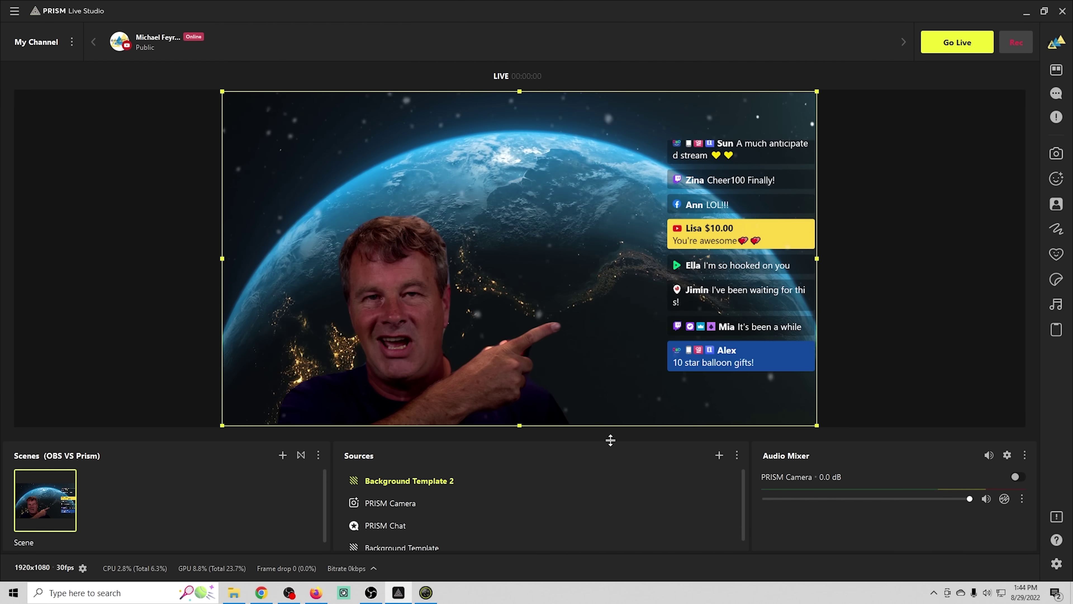
# Add a Clock Widget source to the scene, keeping its default name
pyautogui.click(719, 455)
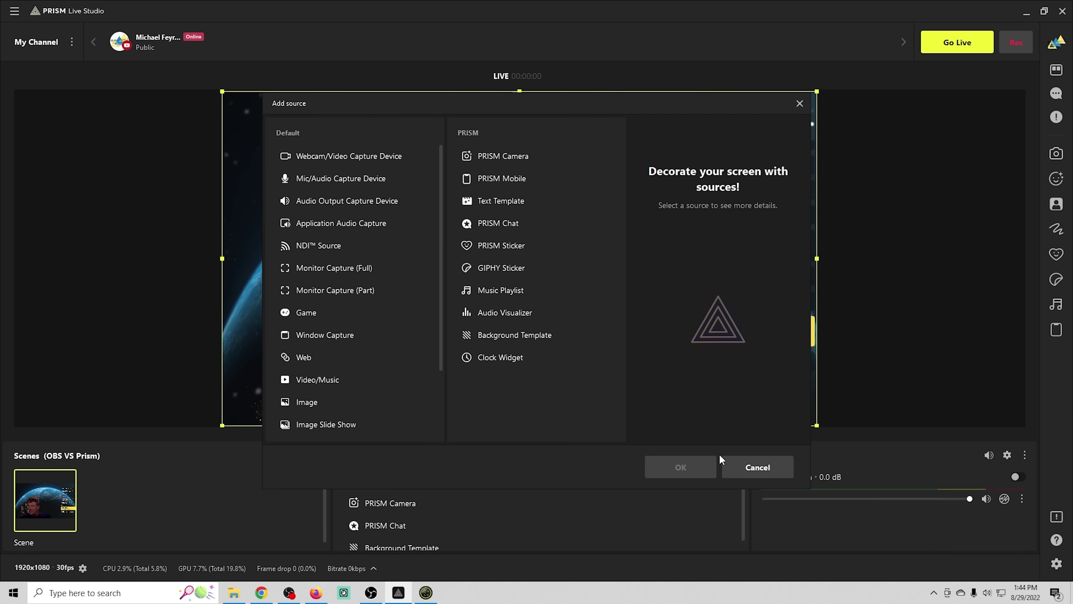
pyautogui.click(499, 362)
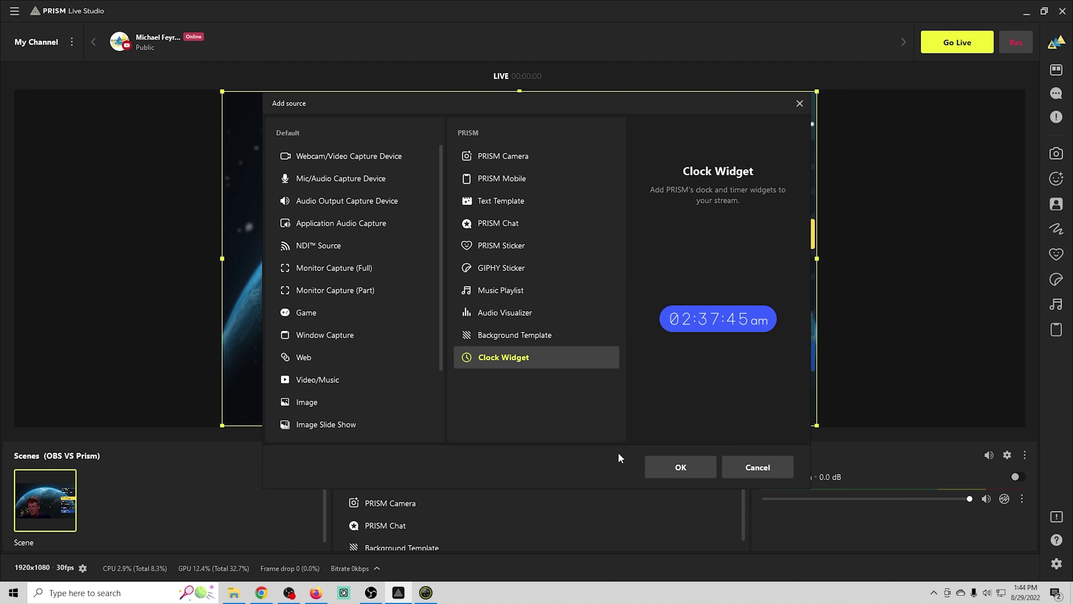
pyautogui.click(664, 465)
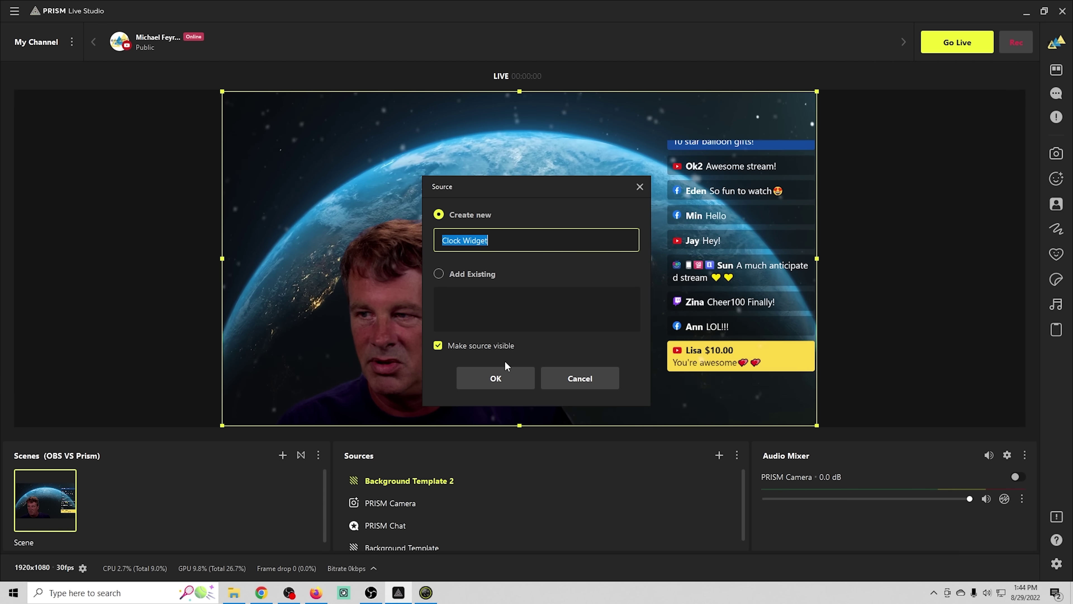
pyautogui.click(497, 377)
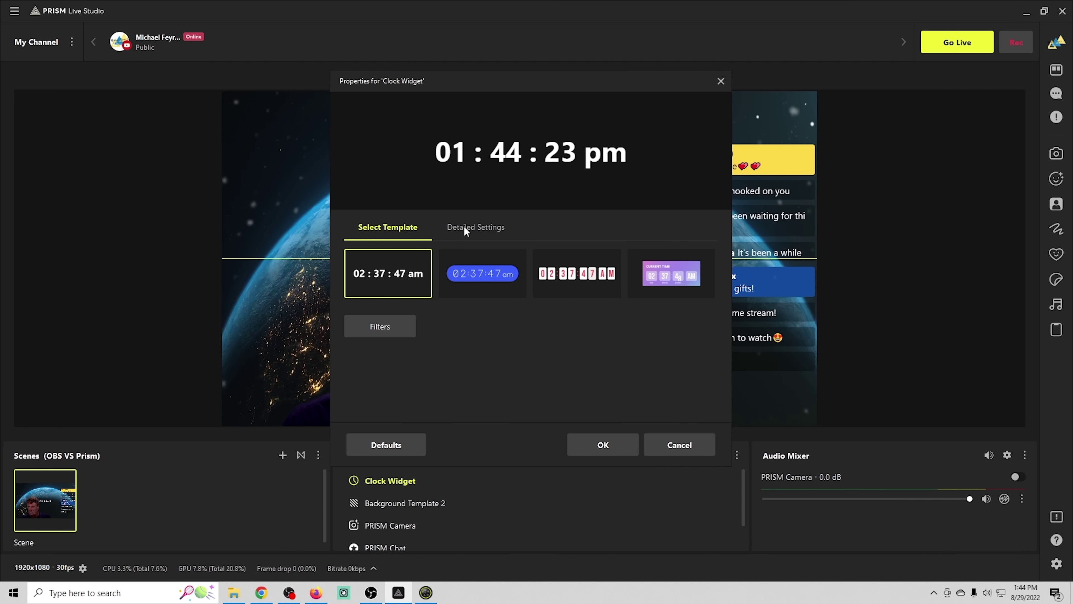
# Try the blue pill, flip-digit and Current Time card clock styles, then choose the plain bold style
pyautogui.click(481, 275)
pyautogui.click(569, 280)
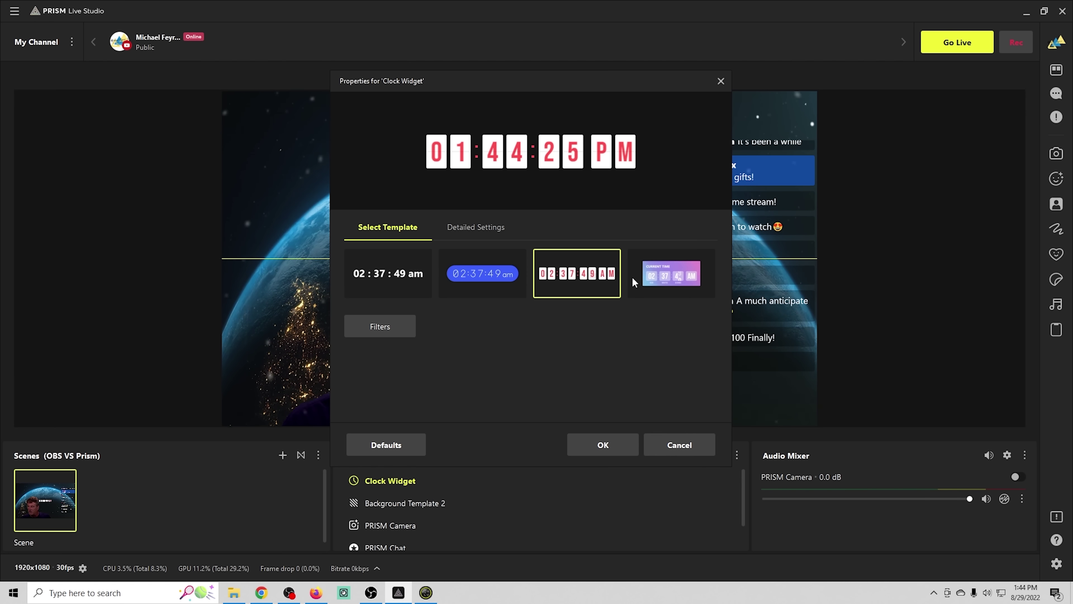
pyautogui.click(674, 278)
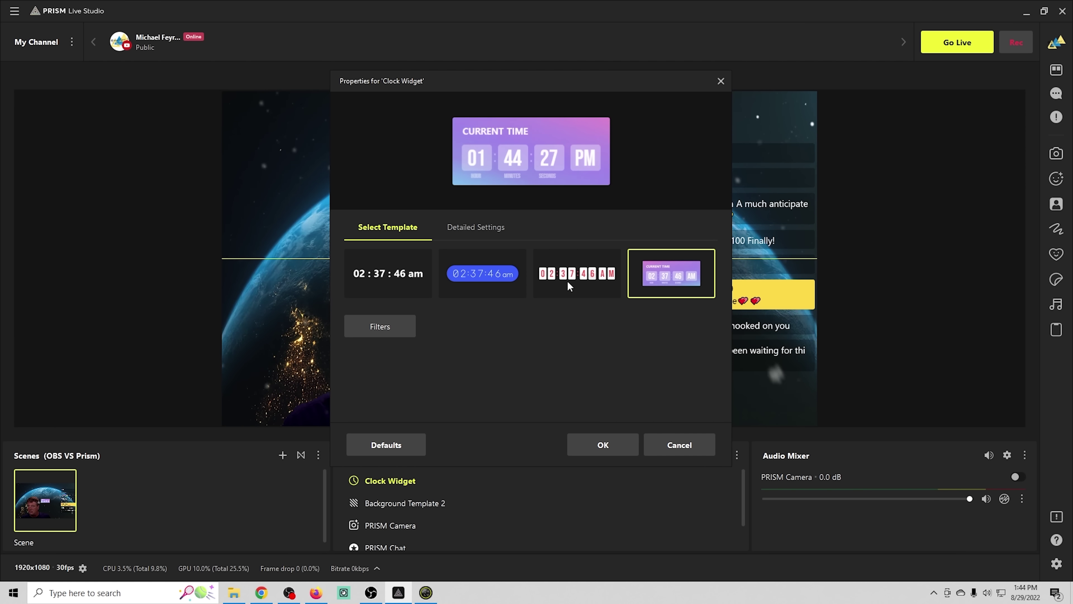
pyautogui.click(478, 275)
pyautogui.click(484, 239)
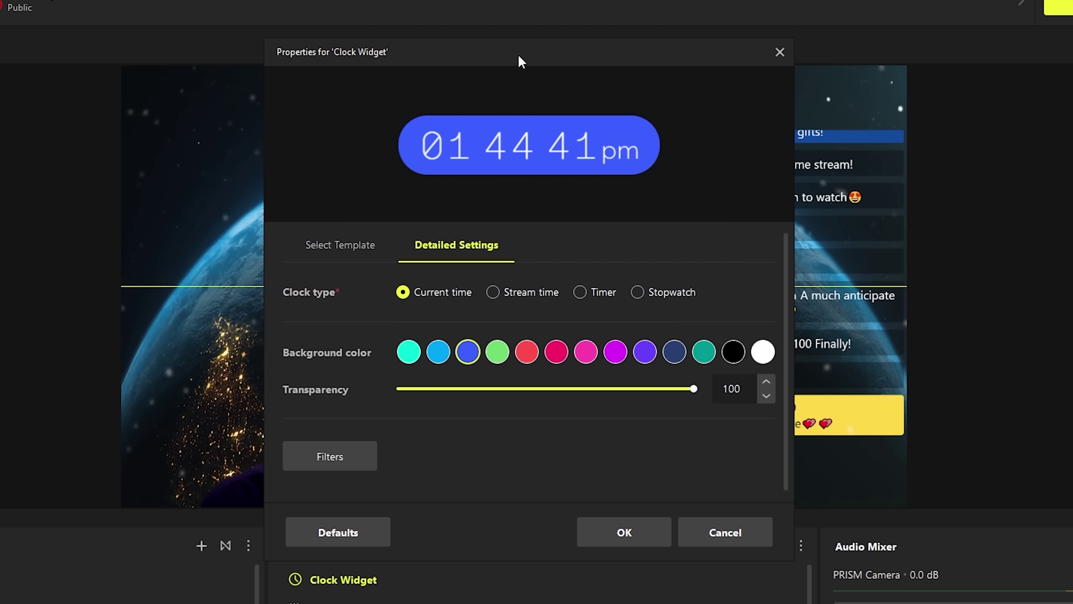
pyautogui.click(351, 245)
pyautogui.click(328, 307)
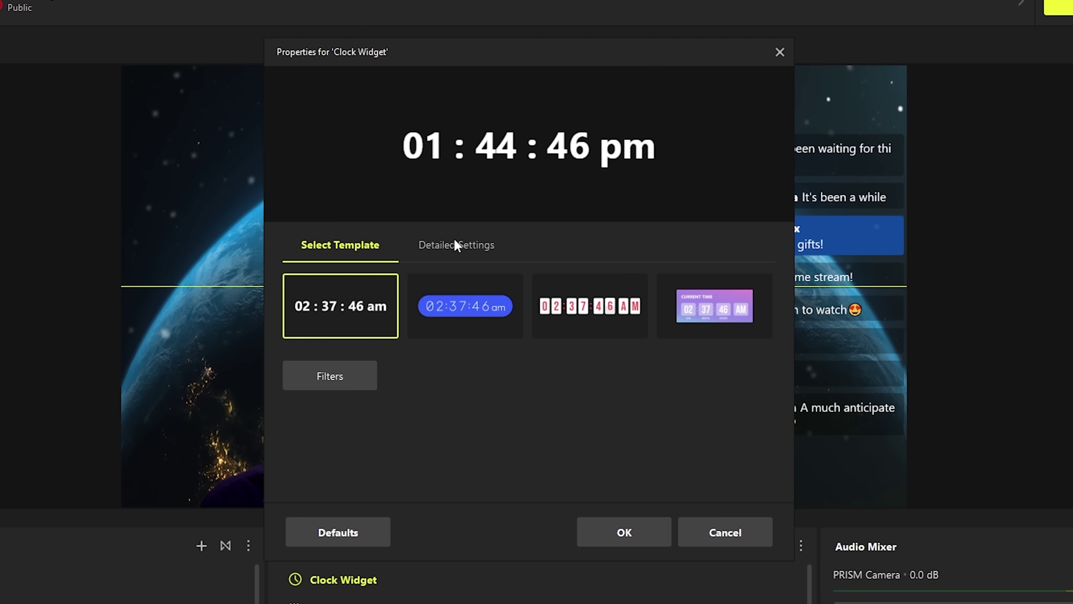
# Set the clock font to Aldo the Apache in Detailed Settings and close the properties
pyautogui.click(455, 243)
pyautogui.click(551, 349)
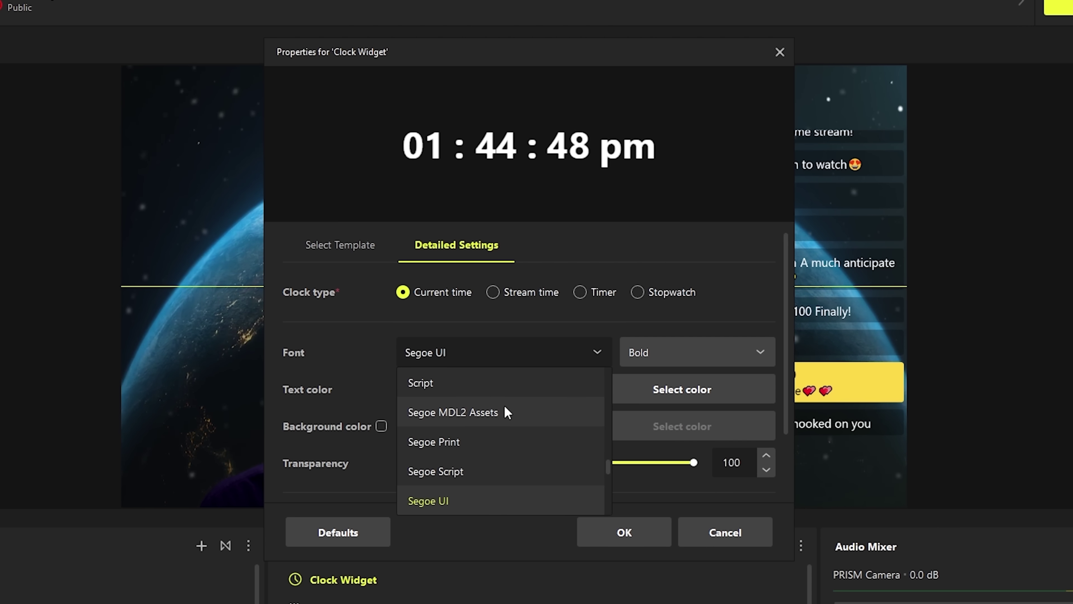
pyautogui.scroll(15, 508, 408)
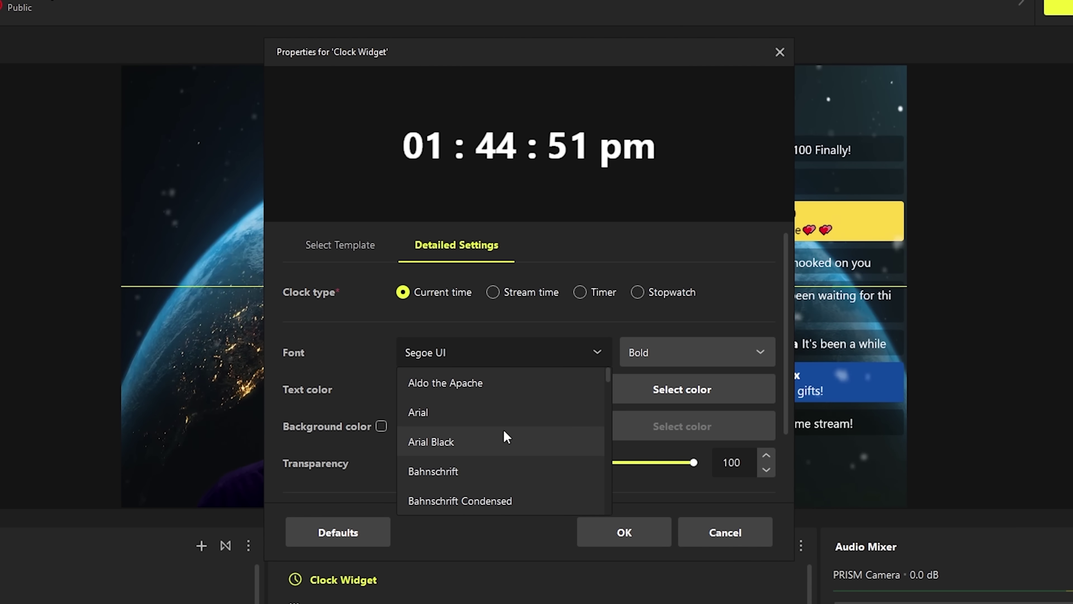
pyautogui.click(496, 388)
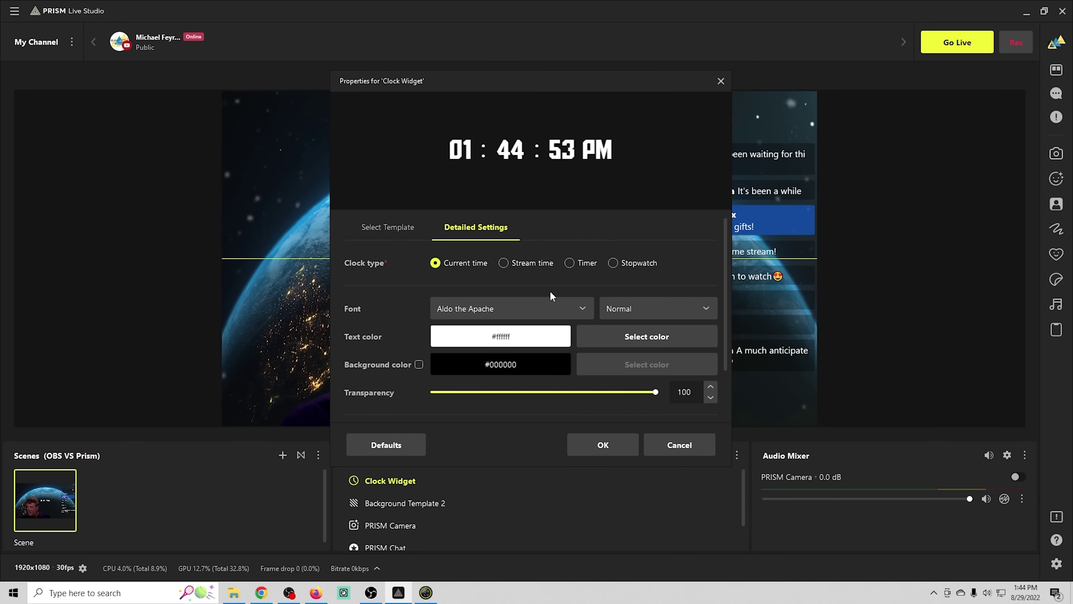
pyautogui.press('Escape')
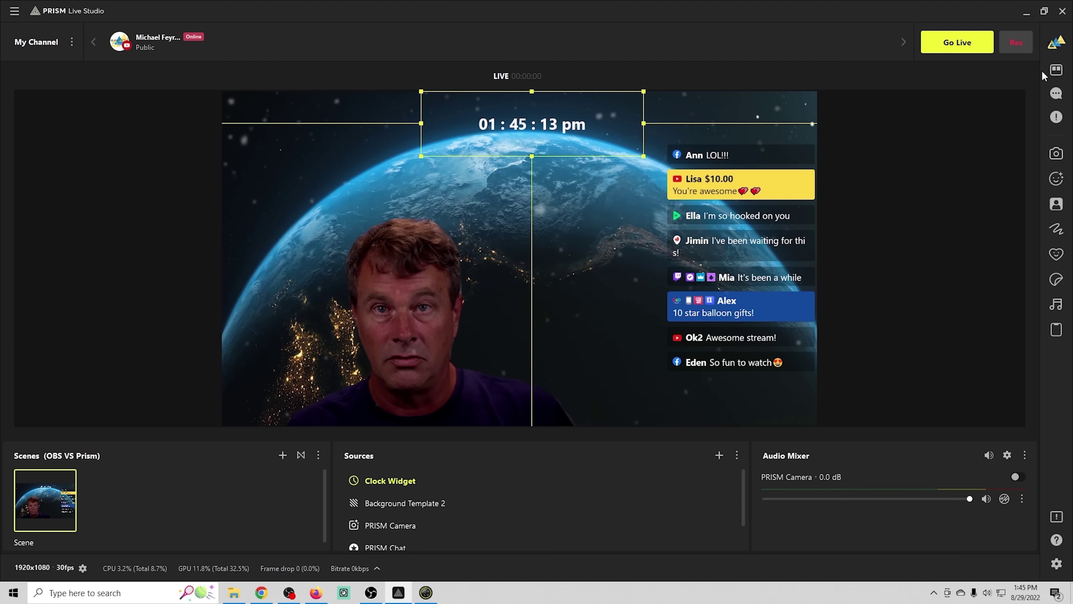
# Open the chat panel, undock it from its spot, then close it
pyautogui.click(1057, 93)
pyautogui.moveTo(929, 27); pyautogui.dragTo(928, 65)
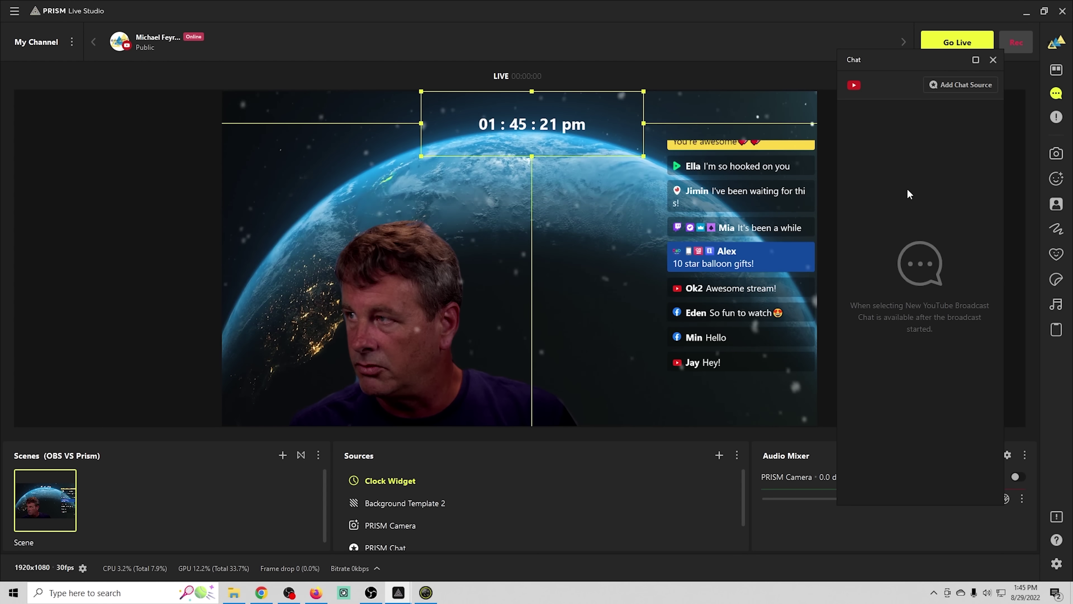
pyautogui.click(993, 60)
# Move the notice panel to the right side, close it, and switch on drawing mode
pyautogui.click(1056, 117)
pyautogui.moveTo(49, 24); pyautogui.dragTo(883, 116)
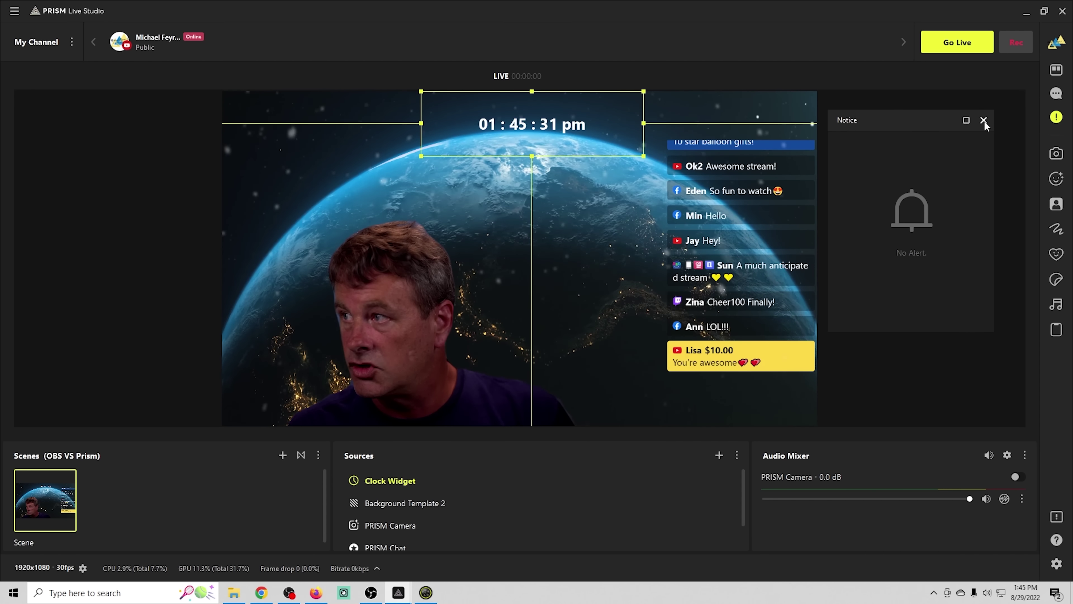
pyautogui.click(993, 117)
pyautogui.click(1056, 229)
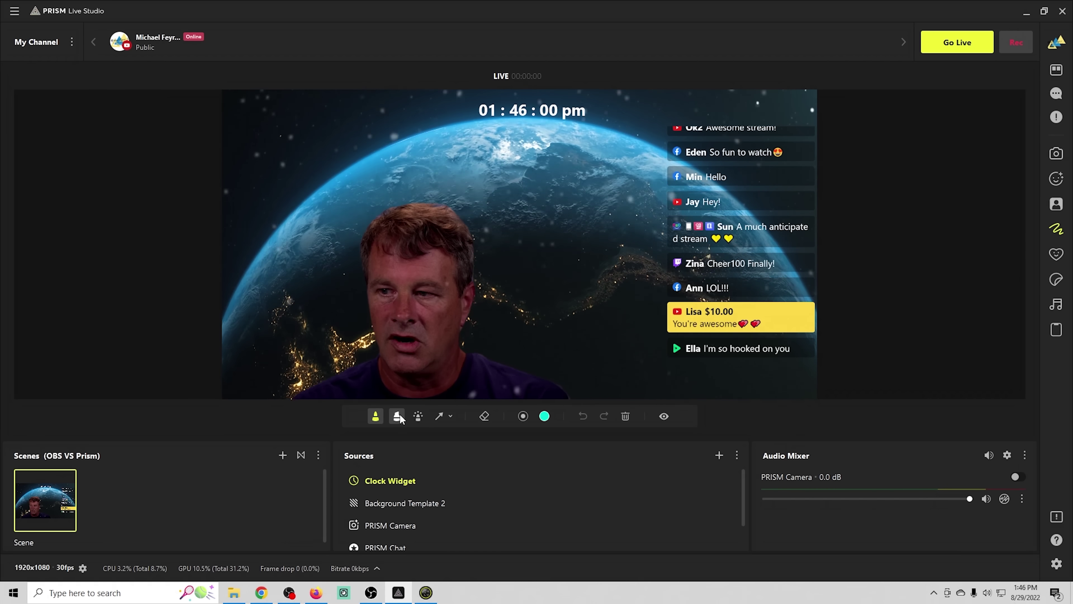
# Draw a pink arrow at the presenter, erase a trial rectangle, and box the chat in blue
pyautogui.click(439, 417)
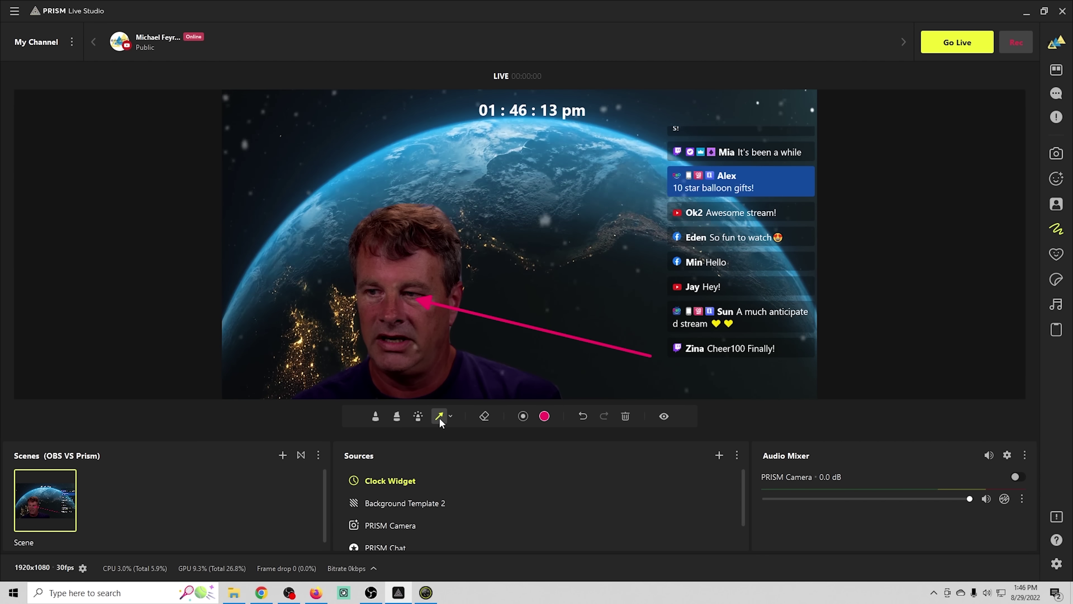
pyautogui.click(439, 440)
pyautogui.moveTo(244, 192)
pyautogui.mouseDown()
pyautogui.moveTo(512, 398)
pyautogui.moveTo(577, 397)
pyautogui.mouseUp()
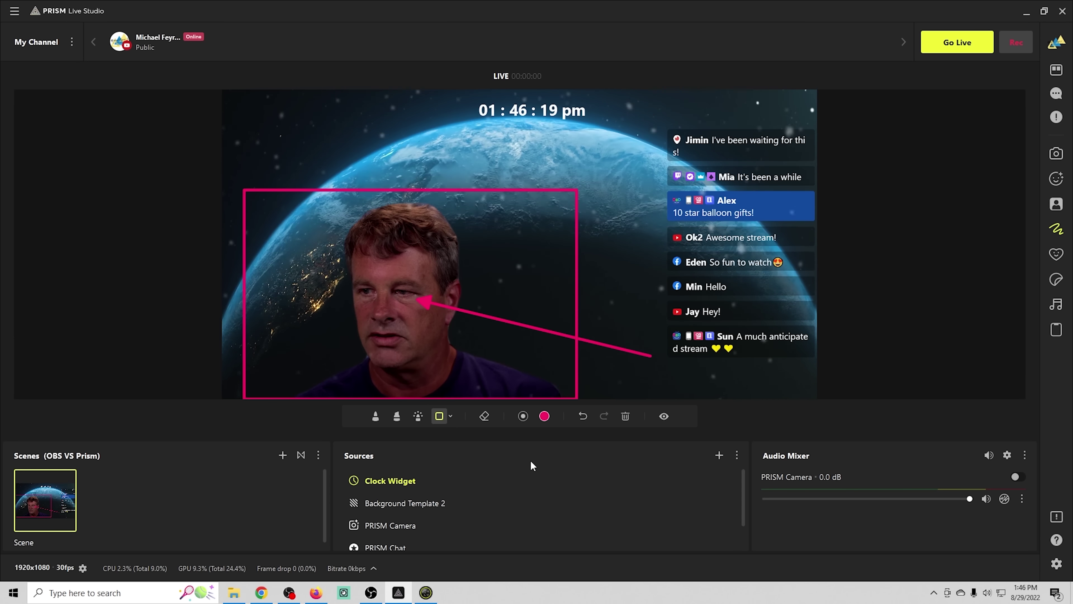
pyautogui.click(577, 250)
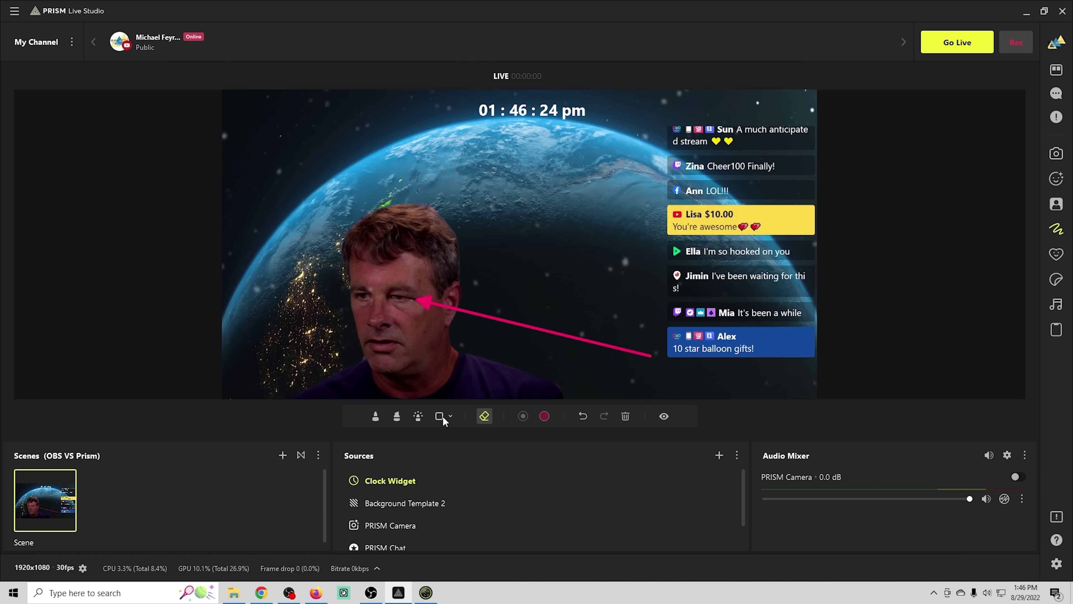
pyautogui.click(546, 417)
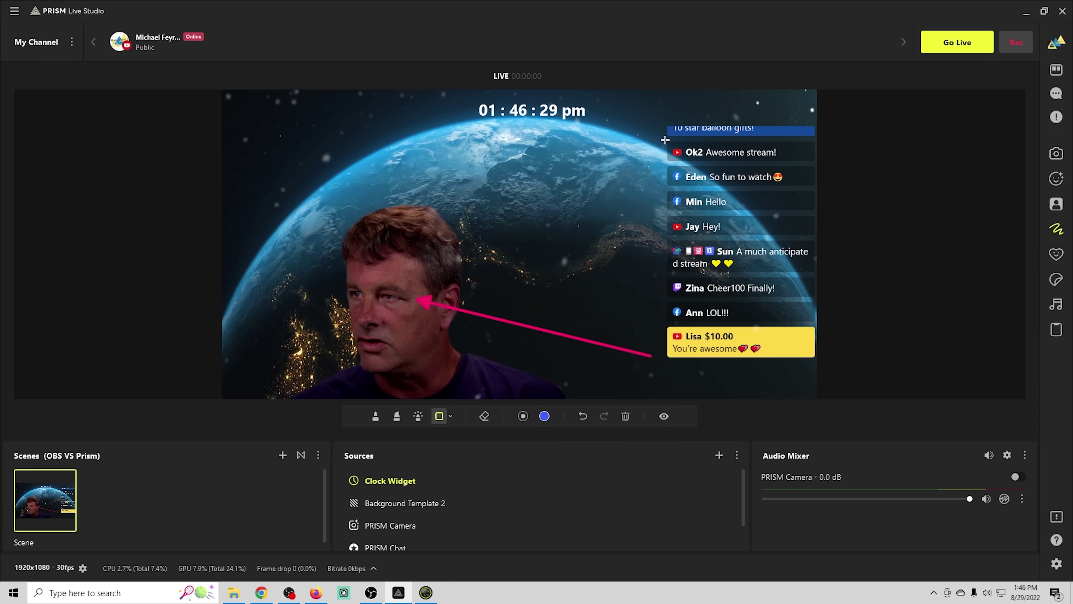
pyautogui.moveTo(665, 122)
pyautogui.mouseDown()
pyautogui.moveTo(728, 283)
pyautogui.moveTo(778, 360)
pyautogui.mouseUp()
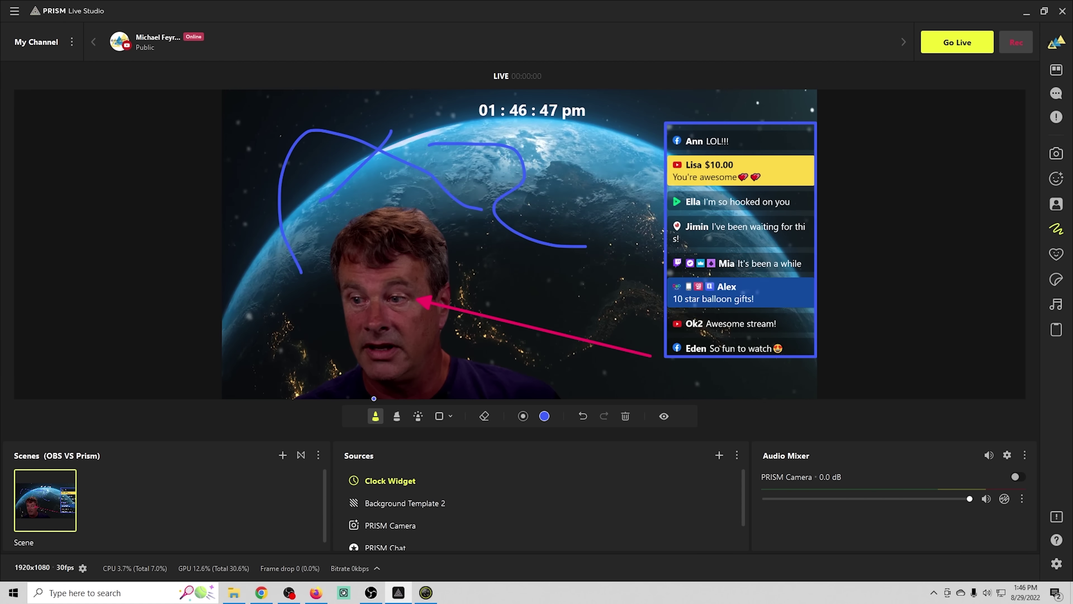
# Leave drawing mode and add the handshake sticker from the Greet set
pyautogui.click(1056, 229)
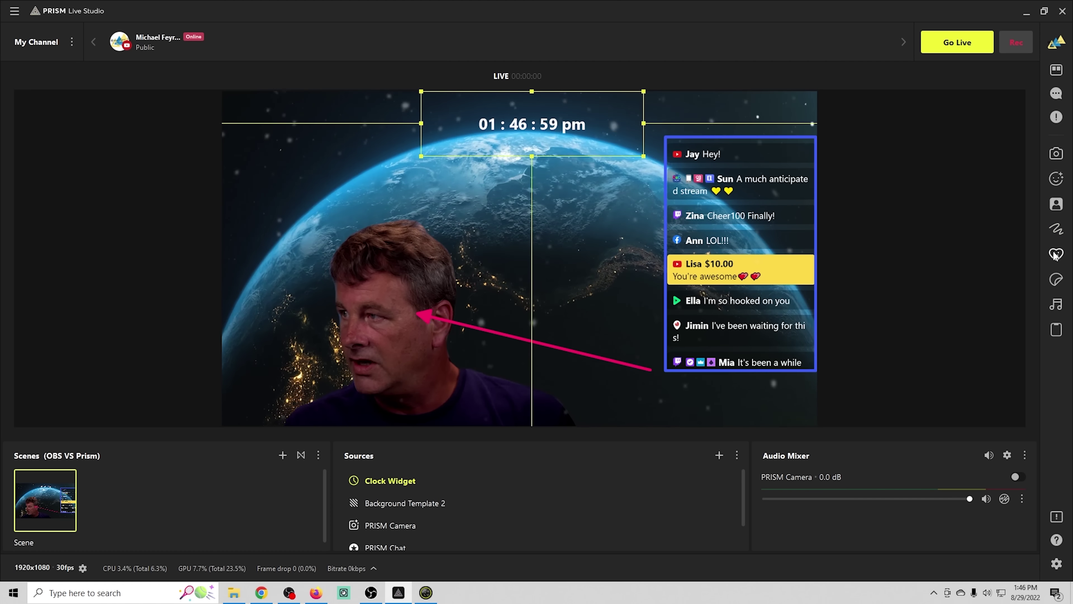
pyautogui.click(1057, 254)
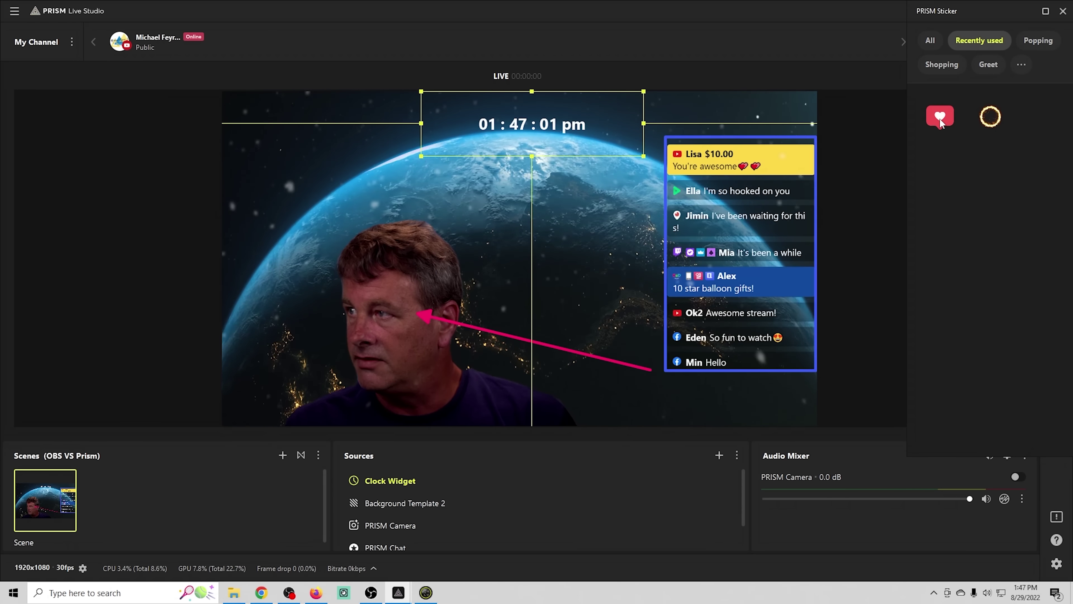
pyautogui.click(946, 65)
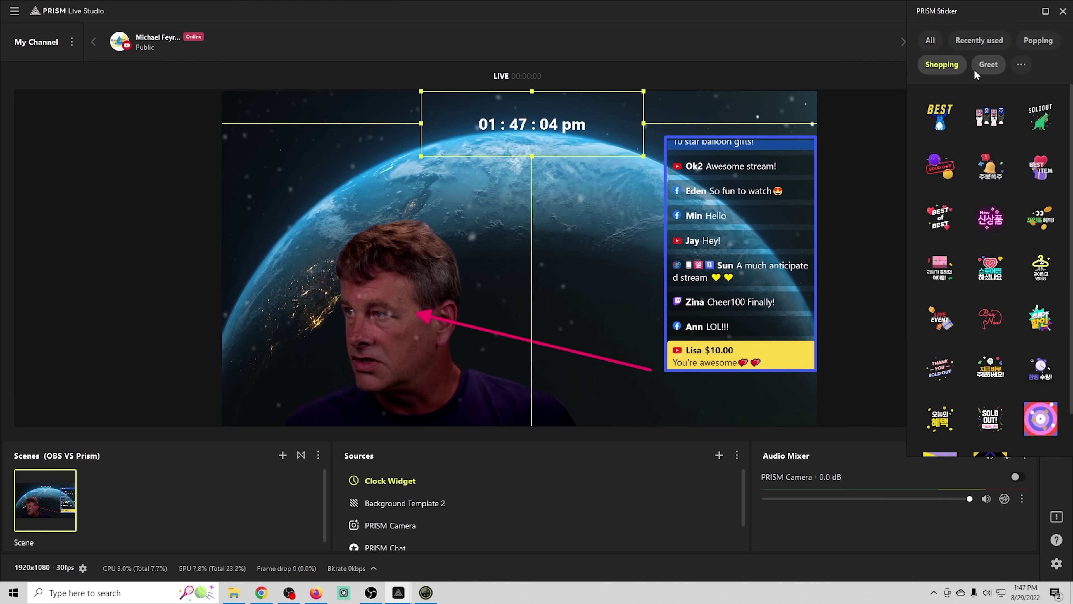
pyautogui.click(987, 66)
pyautogui.click(939, 117)
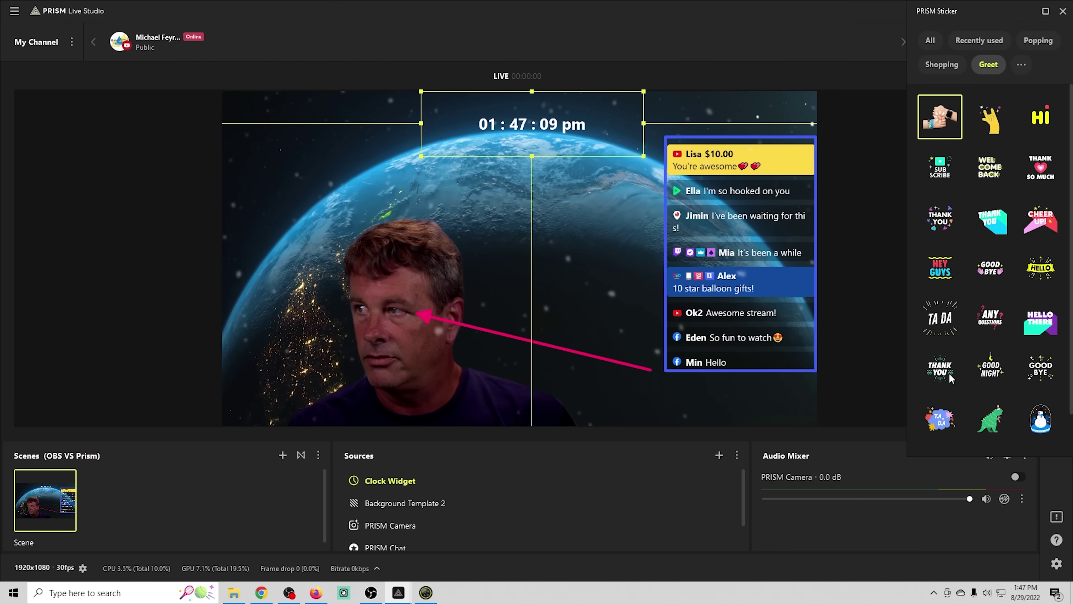
pyautogui.click(933, 125)
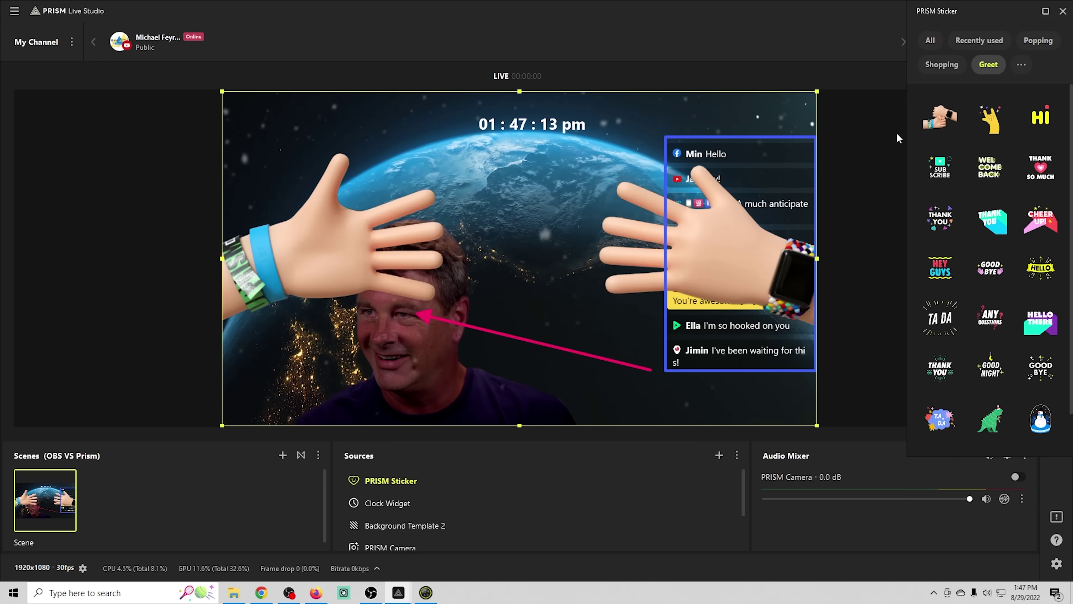
pyautogui.click(556, 294)
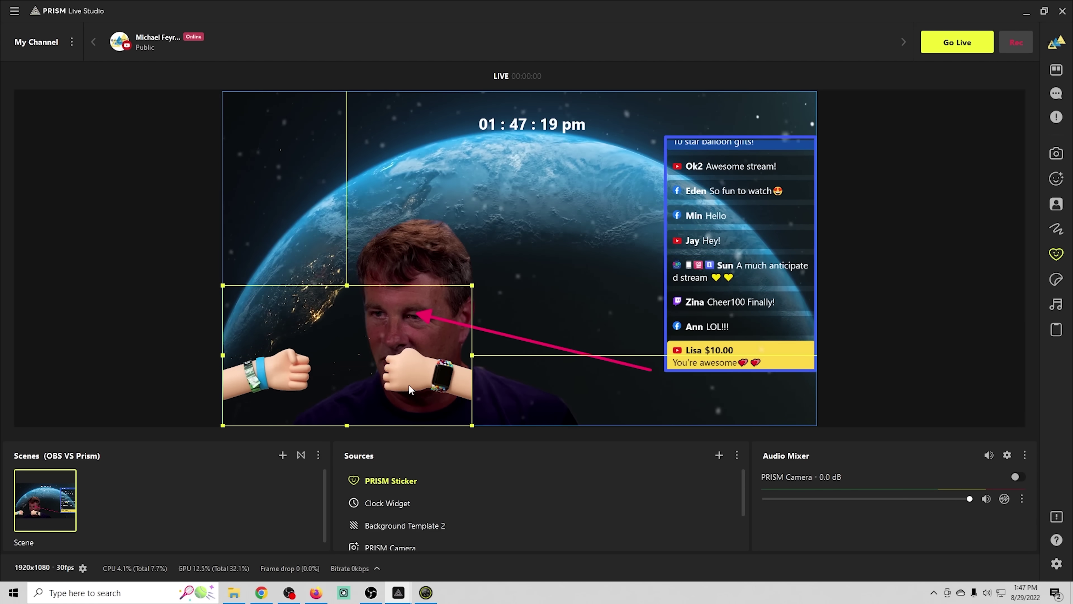
# Move the handshake sticker to the upper-left, hide it, and open the GIPHY gallery
pyautogui.moveTo(408, 384); pyautogui.dragTo(404, 183)
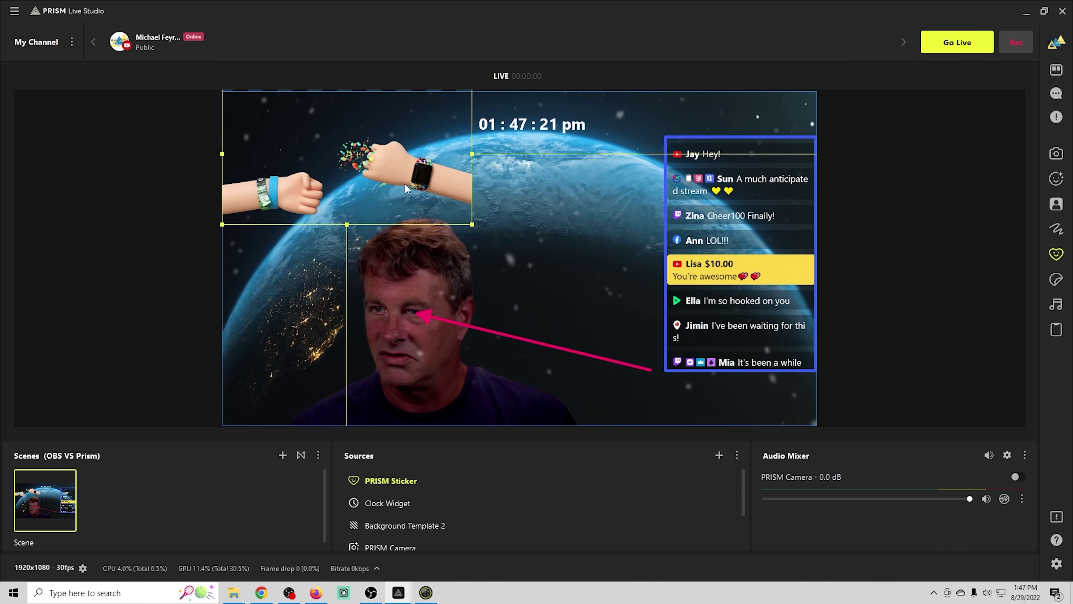
pyautogui.click(705, 481)
pyautogui.click(706, 481)
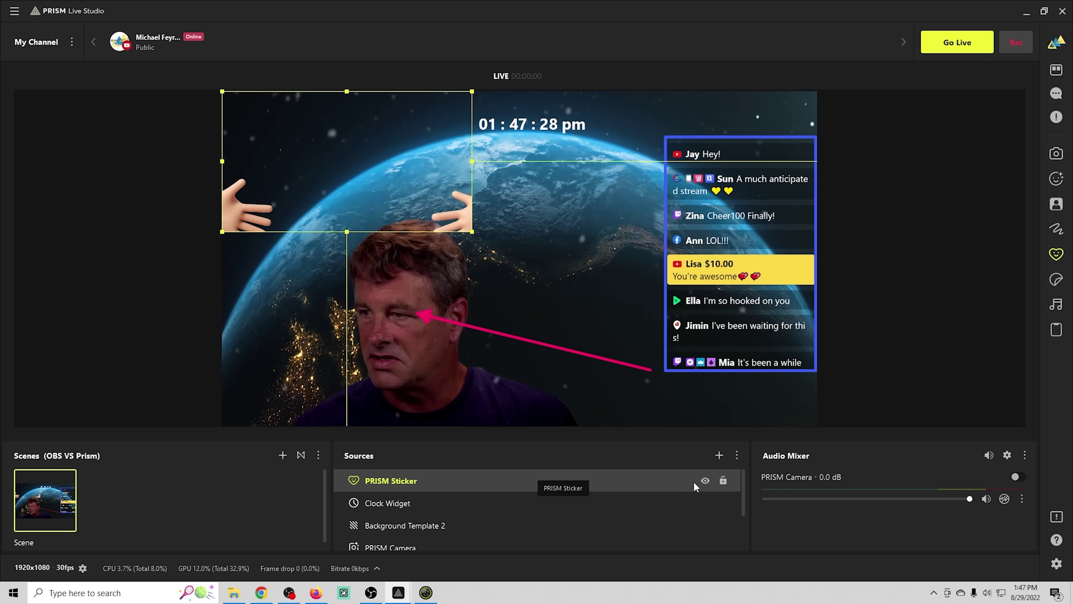
pyautogui.click(705, 481)
pyautogui.click(1057, 254)
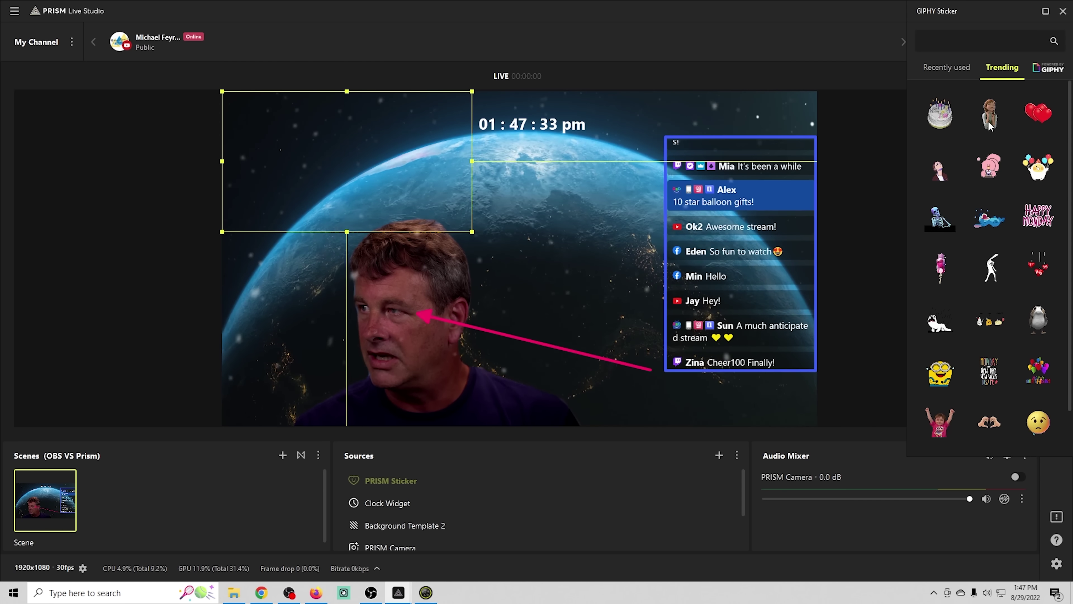
# Add the birthday-cake GIPHY sticker and toggle its source's visibility off and on
pyautogui.click(947, 123)
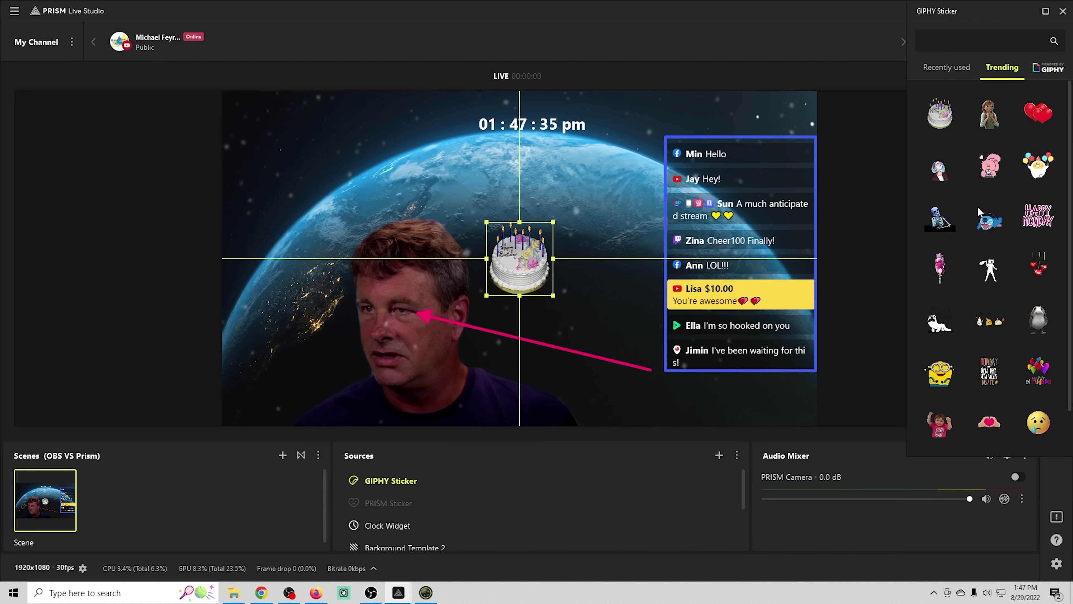
pyautogui.click(706, 480)
pyautogui.click(706, 480)
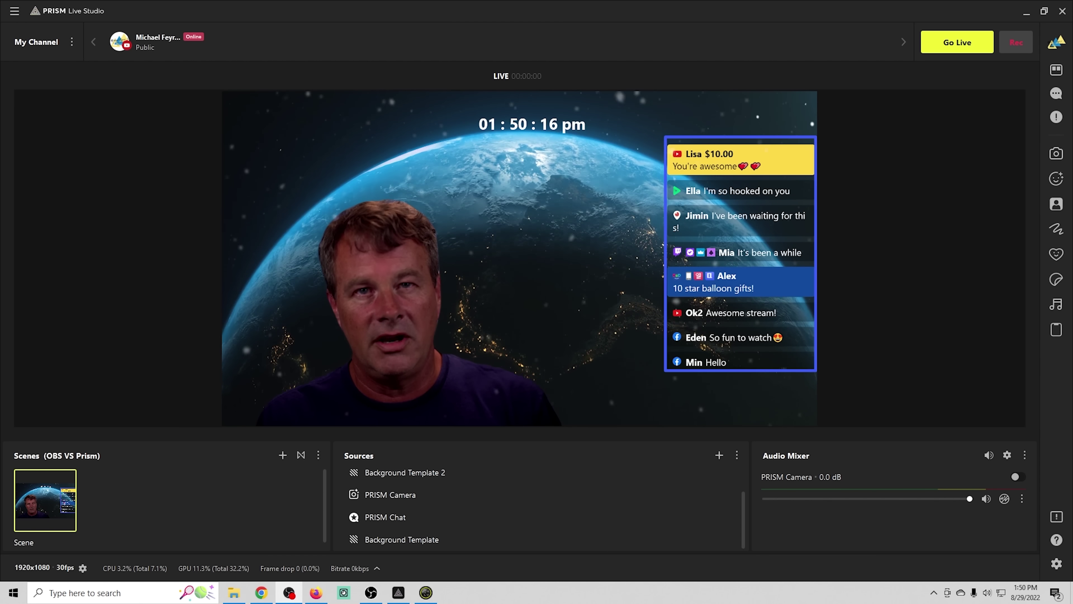
# View the output setting guide from the sidebar's '!' icon and close it
pyautogui.click(1059, 517)
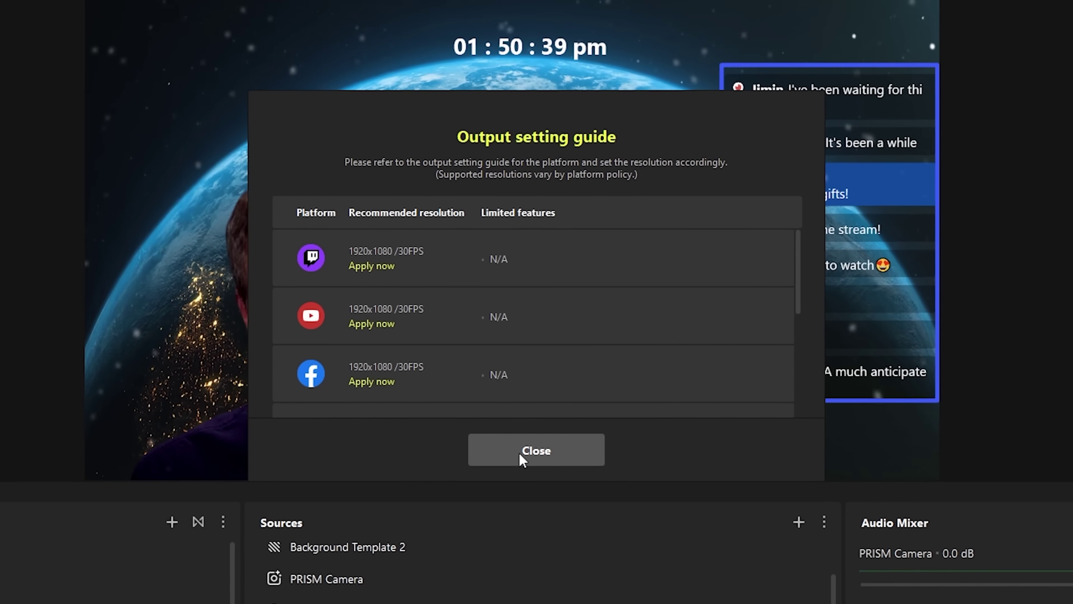
pyautogui.click(517, 471)
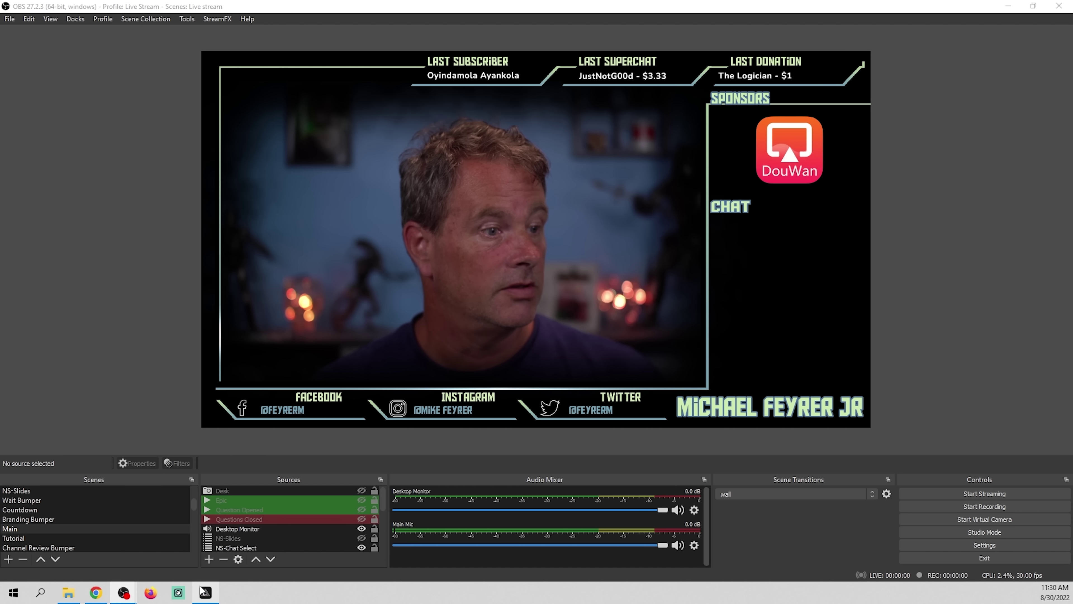
# Place OBS's Stats window at lower right, then return to PRISM Live Studio to compare CPU usage
pyautogui.moveTo(126, 593)
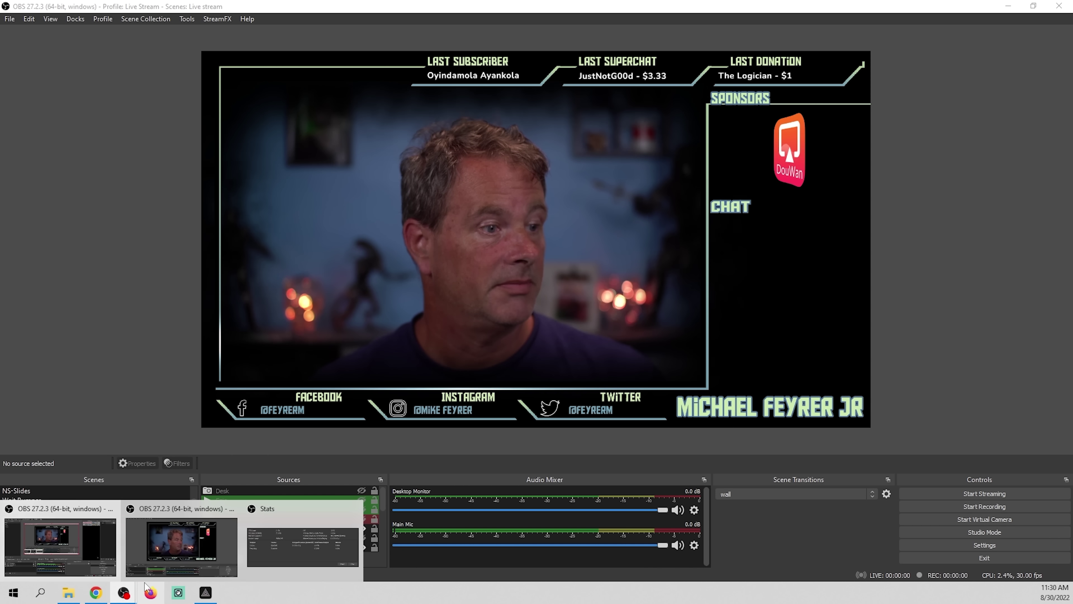
pyautogui.click(296, 544)
pyautogui.moveTo(802, 234); pyautogui.dragTo(909, 279)
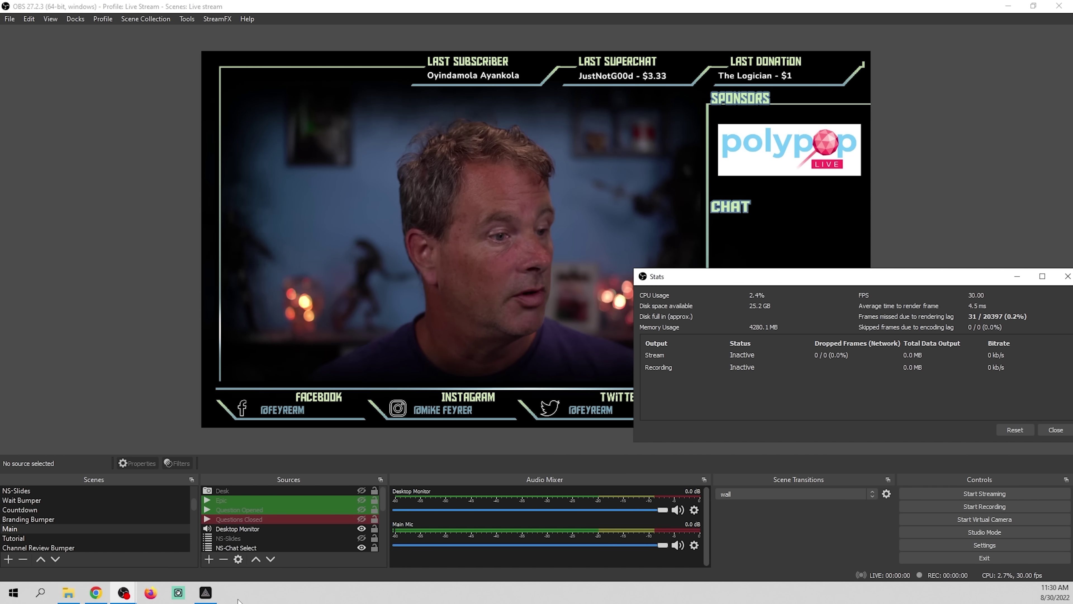
pyautogui.click(206, 593)
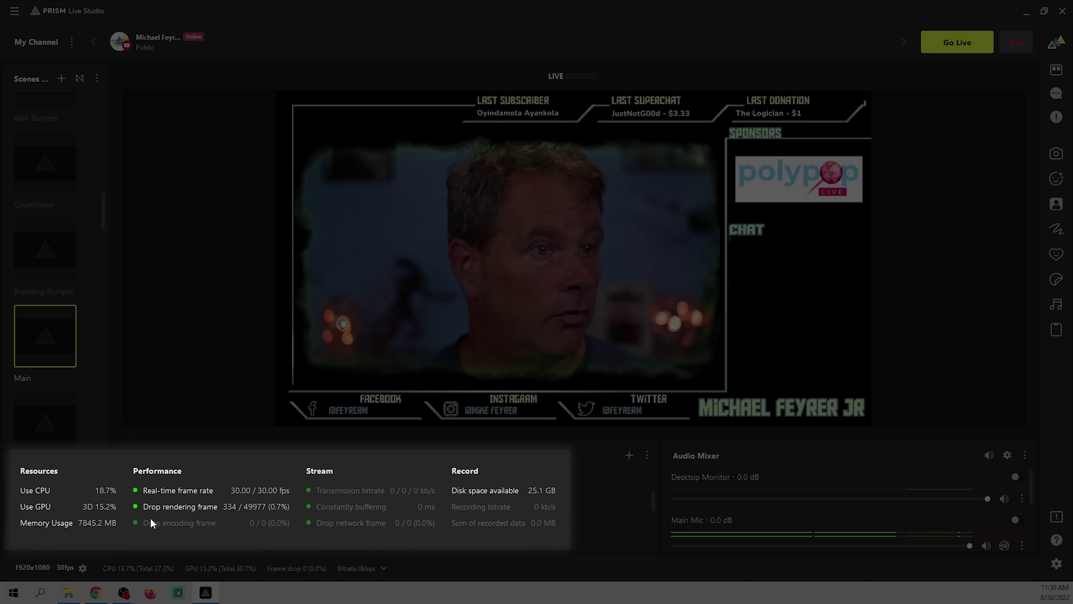